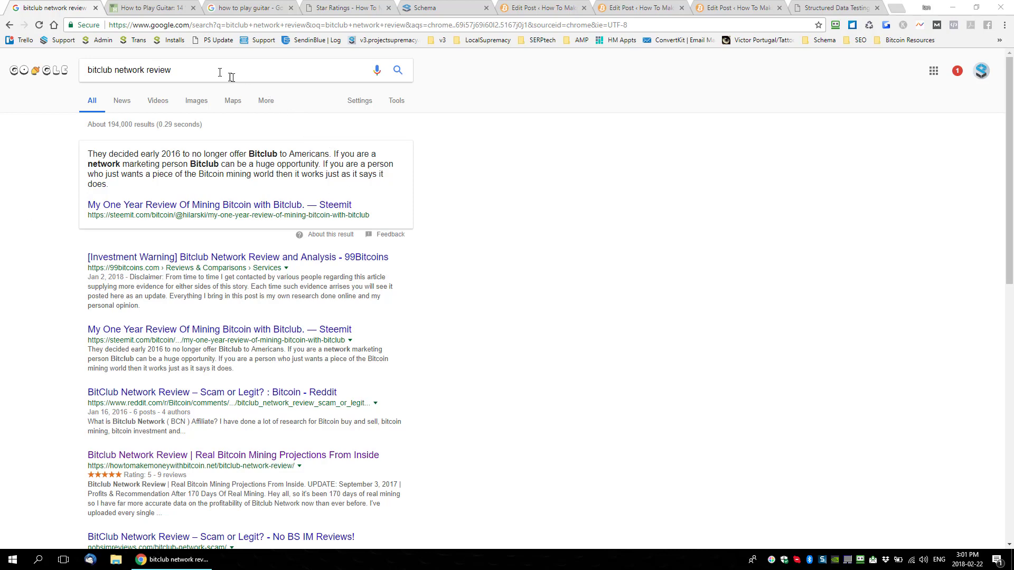
Step: Open the howtomakemoneywithbitcoin.net result from the "bitclub network review" search and find the reviews section in its article
triple_click(196, 70)
scroll(42, 258, down, 3)
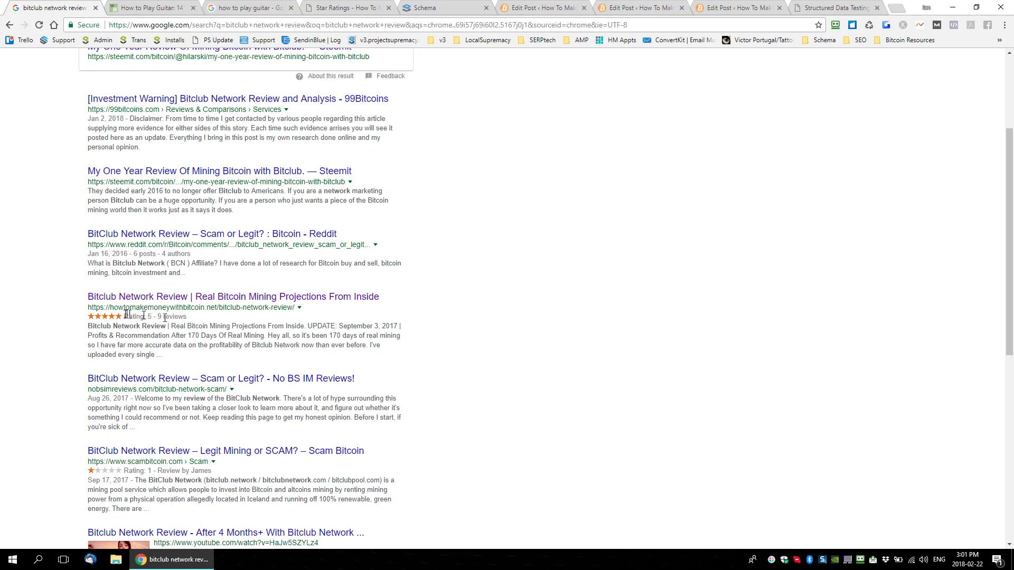
click(164, 298)
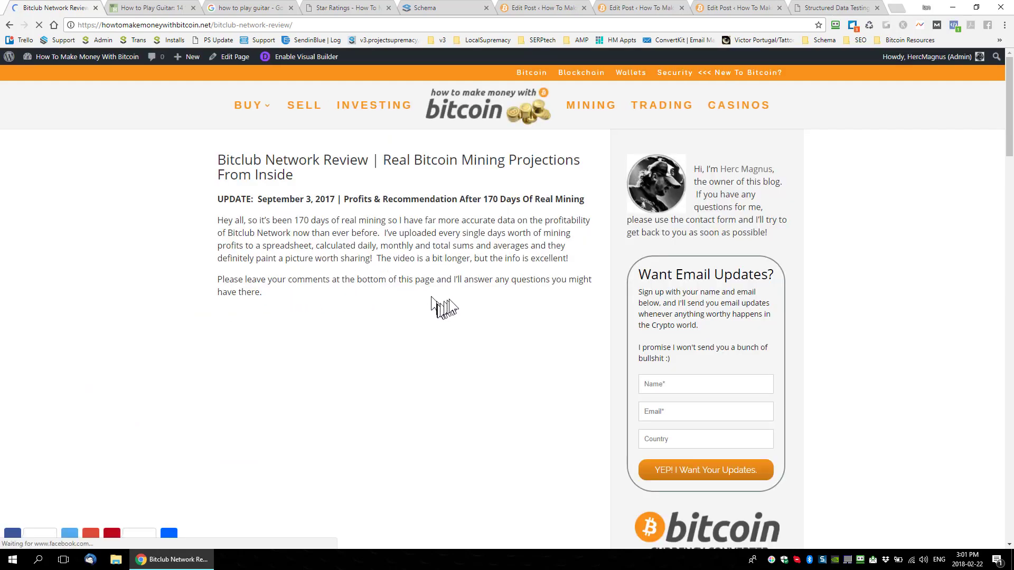
scroll(427, 296, down, 7)
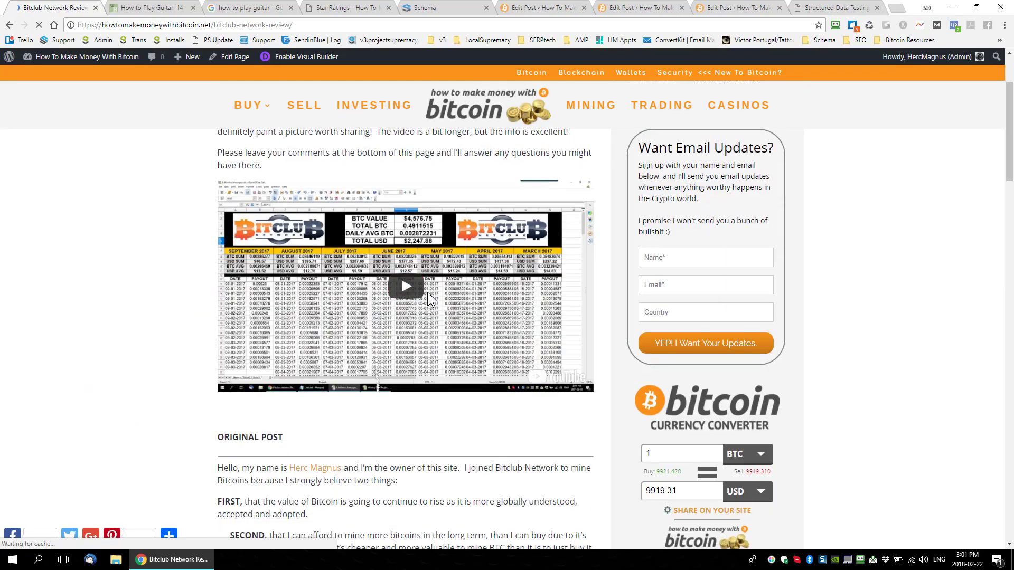
scroll(428, 300, down, 18)
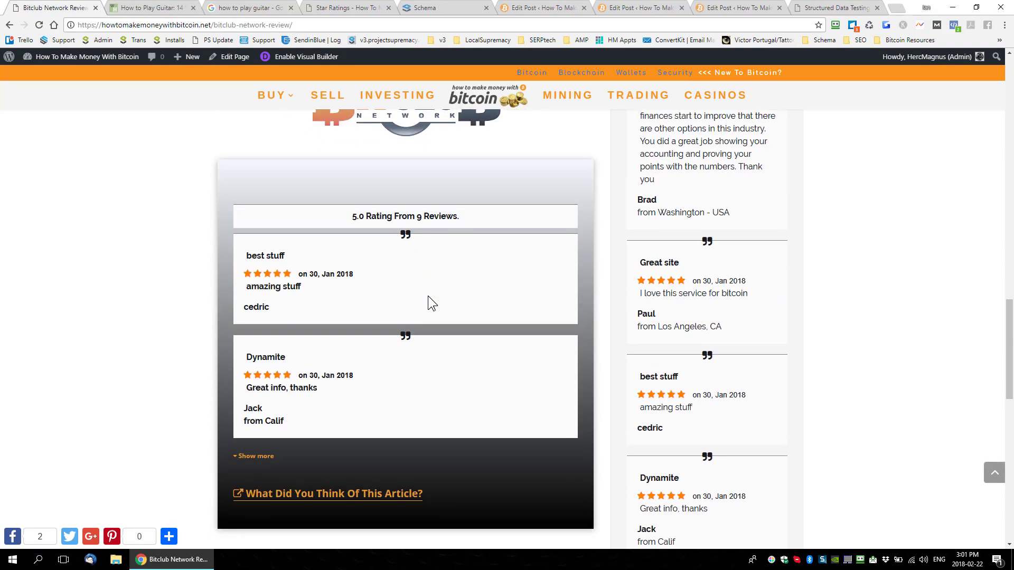
Step: View the article's "What Did You Think Of This Article?" review form, close it, and examine the surrounding reviews
click(353, 491)
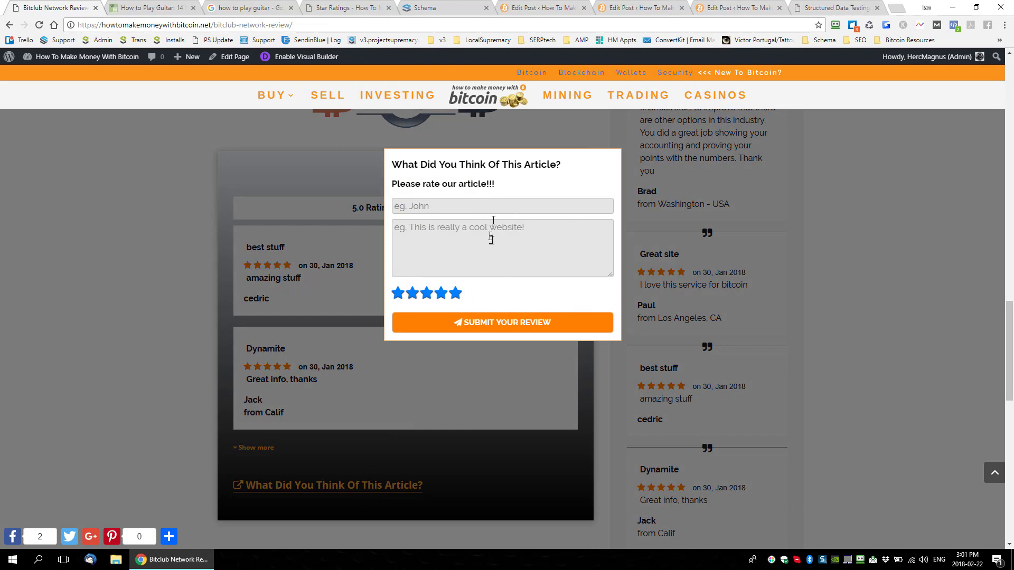
click(360, 293)
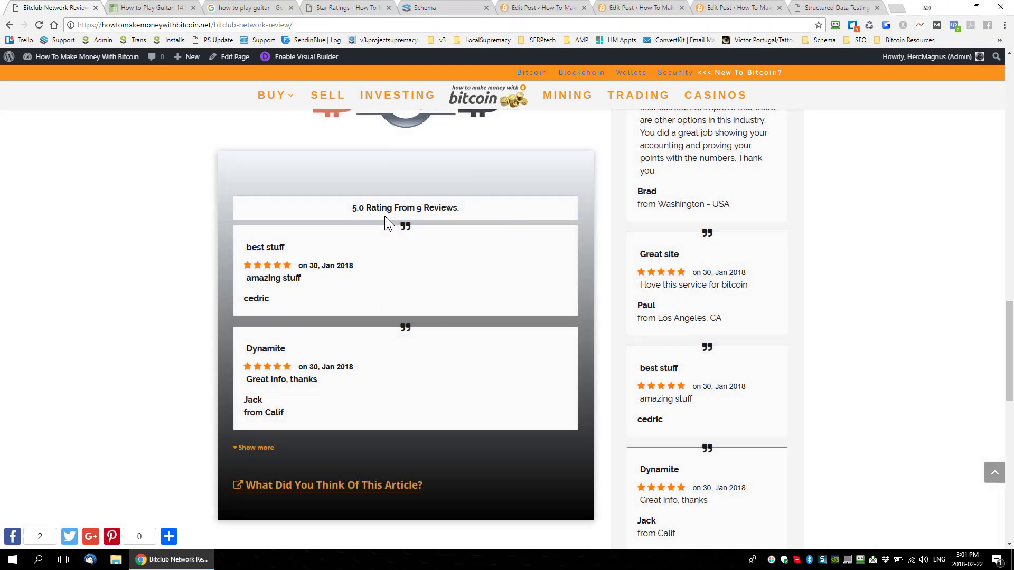
scroll(705, 330, up, 1)
scroll(704, 331, up, 2)
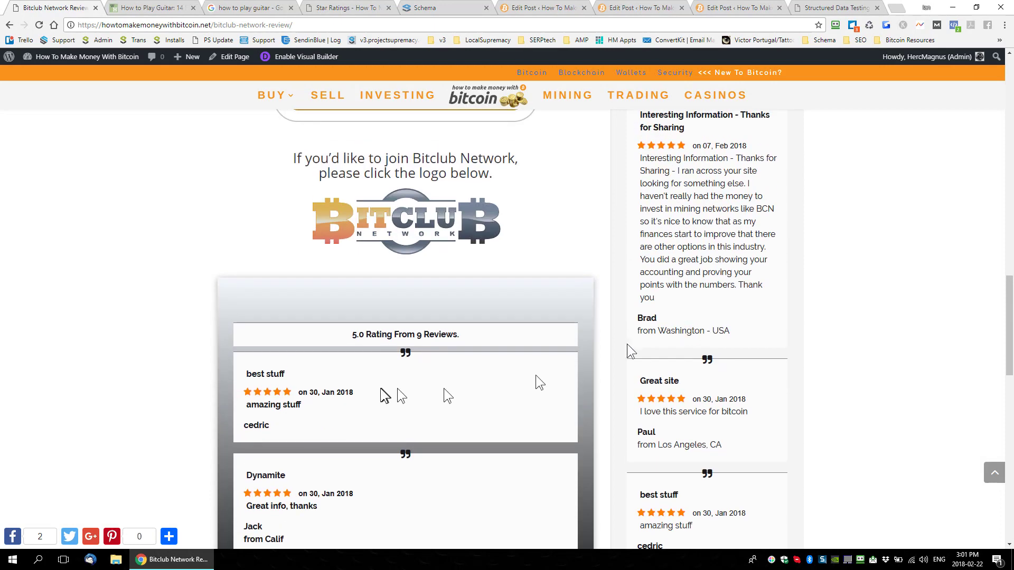
scroll(397, 388, down, 2)
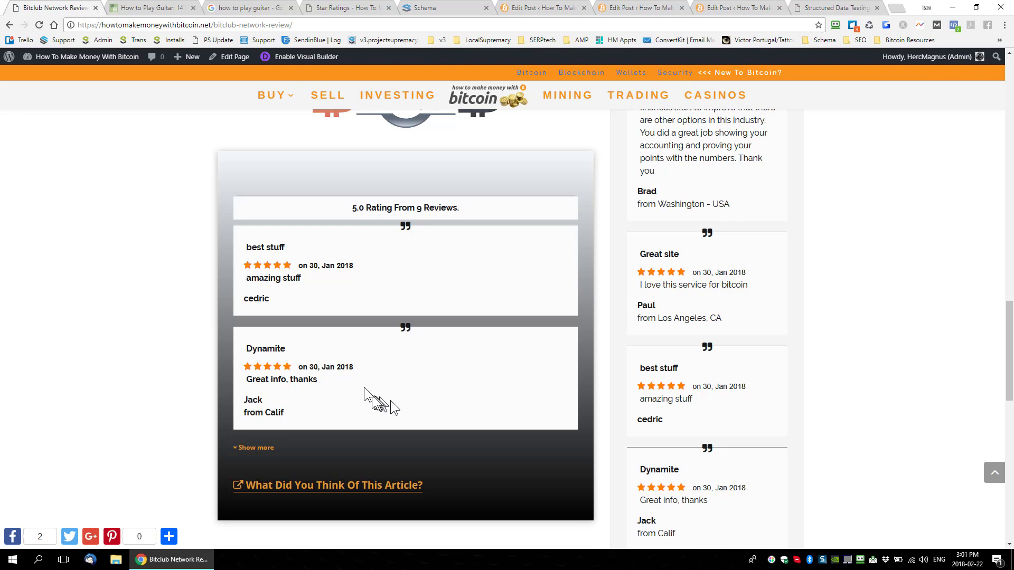
Step: Close the Bitclub review page and examine the wikiHow result's rating in the "how to play guitar" search results
click(95, 8)
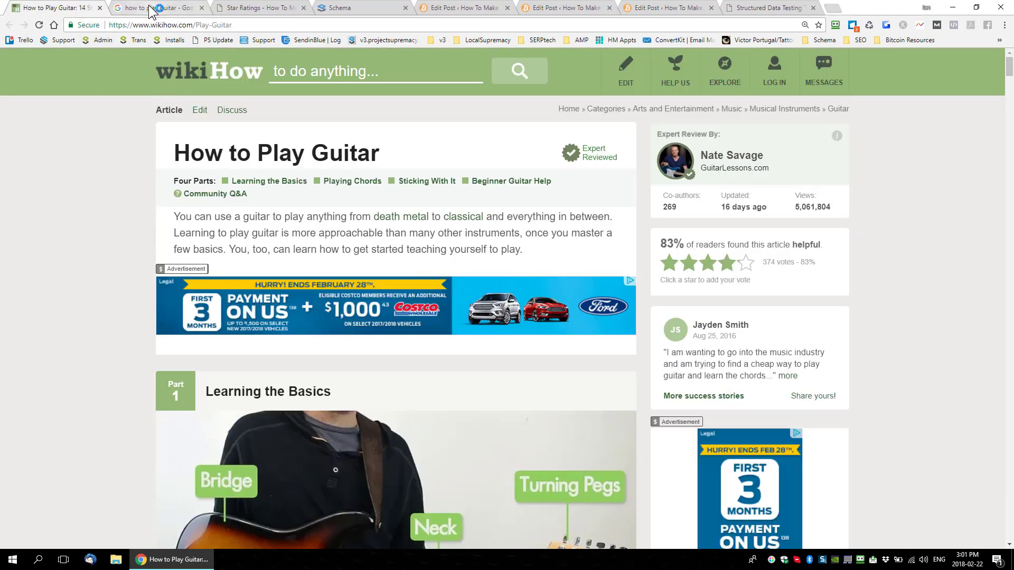
click(152, 8)
scroll(237, 174, up, 8)
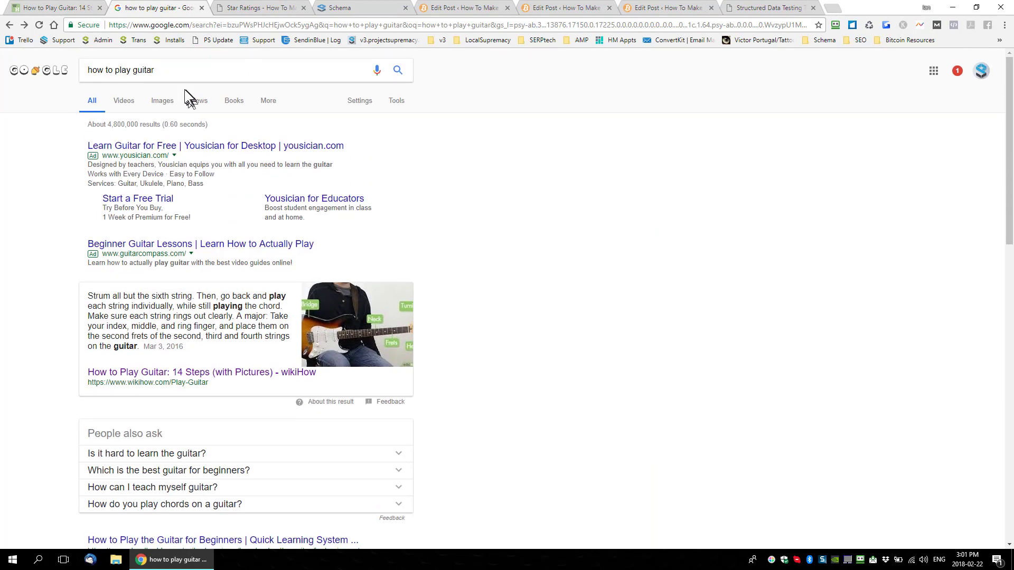
drag(165, 68, 69, 67)
scroll(90, 275, down, 9)
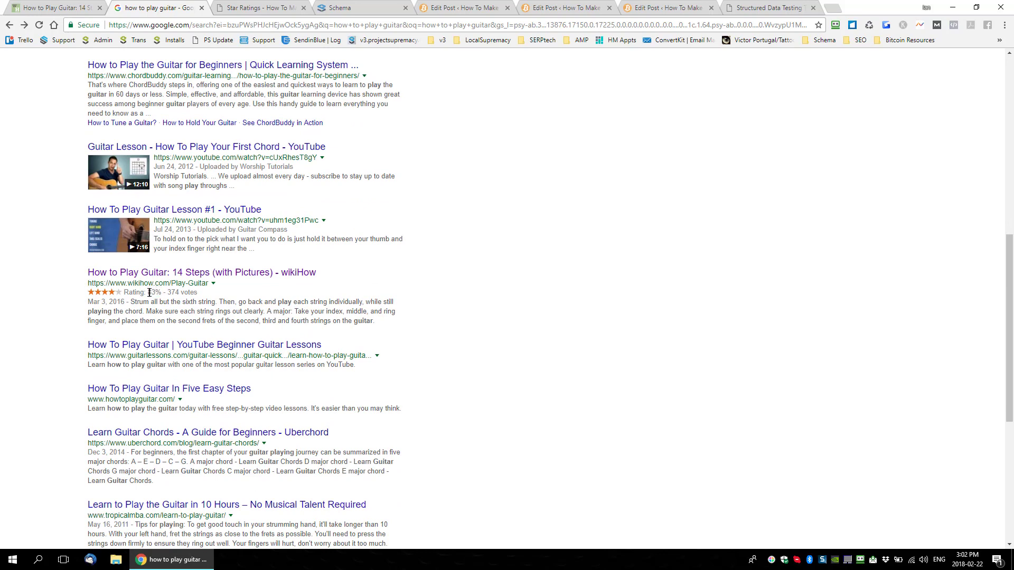
drag(149, 292, 192, 292)
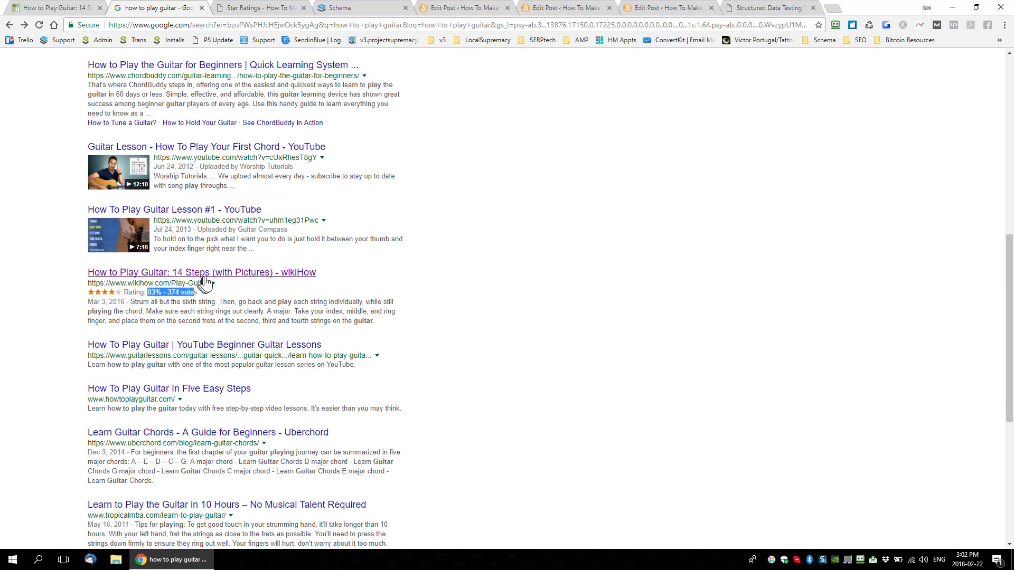
Step: Open the wikiHow "How to Play Guitar" result and examine the article's helpfulness star rating
click(267, 273)
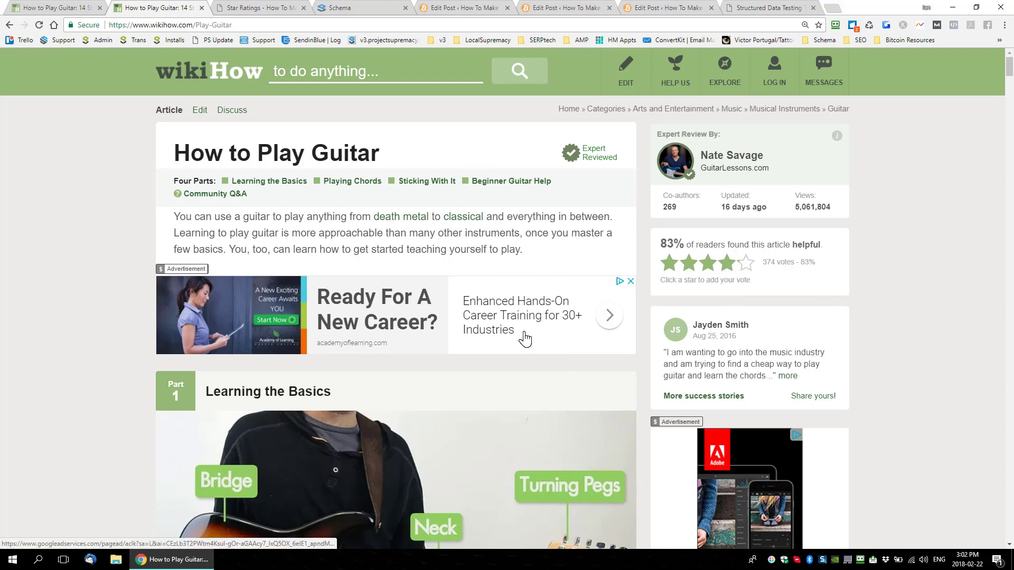
scroll(525, 359, down, 5)
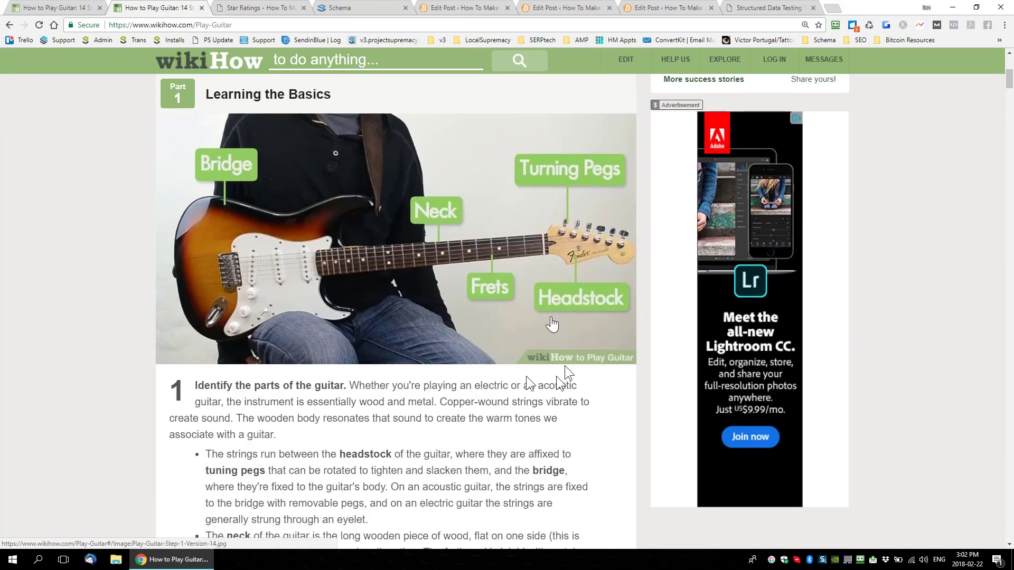
scroll(476, 351, up, 5)
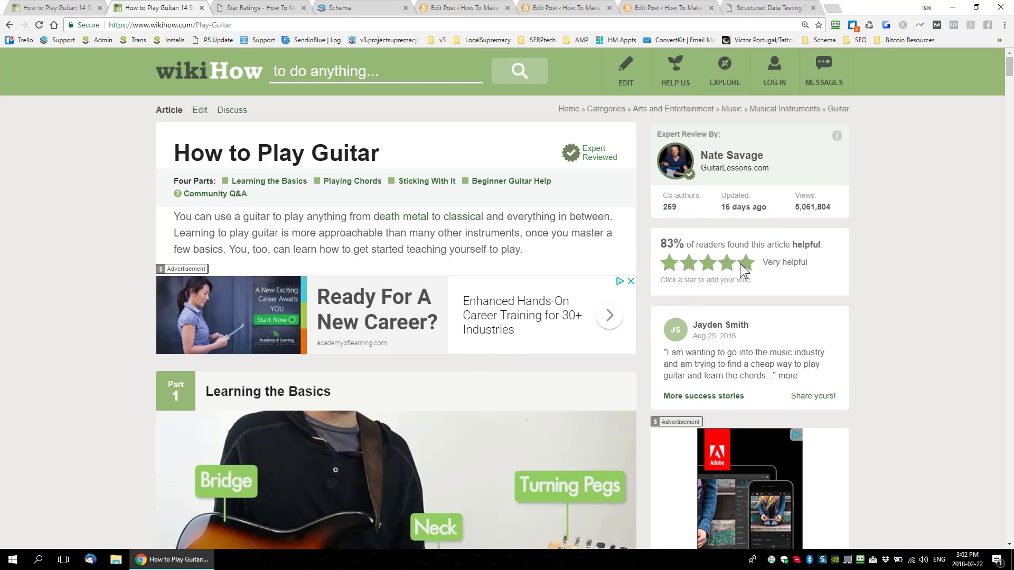
Step: Switch to the Star Ratings blog post and examine the user rating box above the article text
click(262, 10)
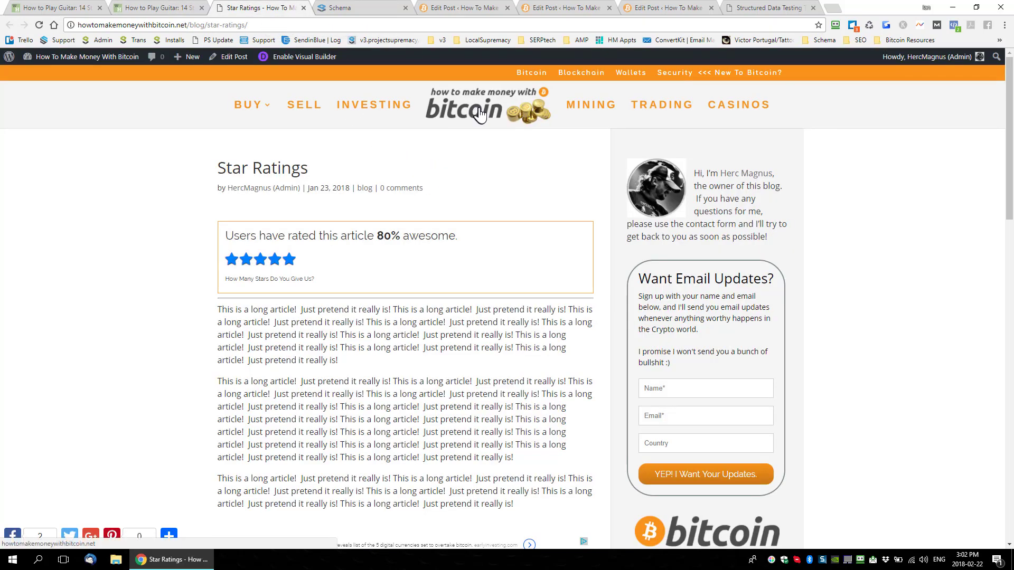
drag(317, 236, 233, 236)
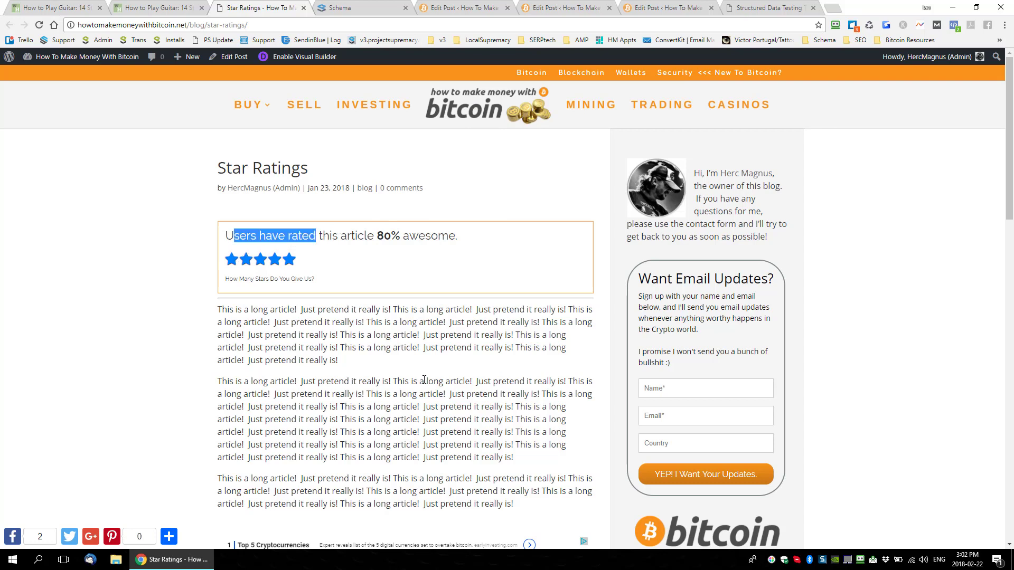
click(410, 349)
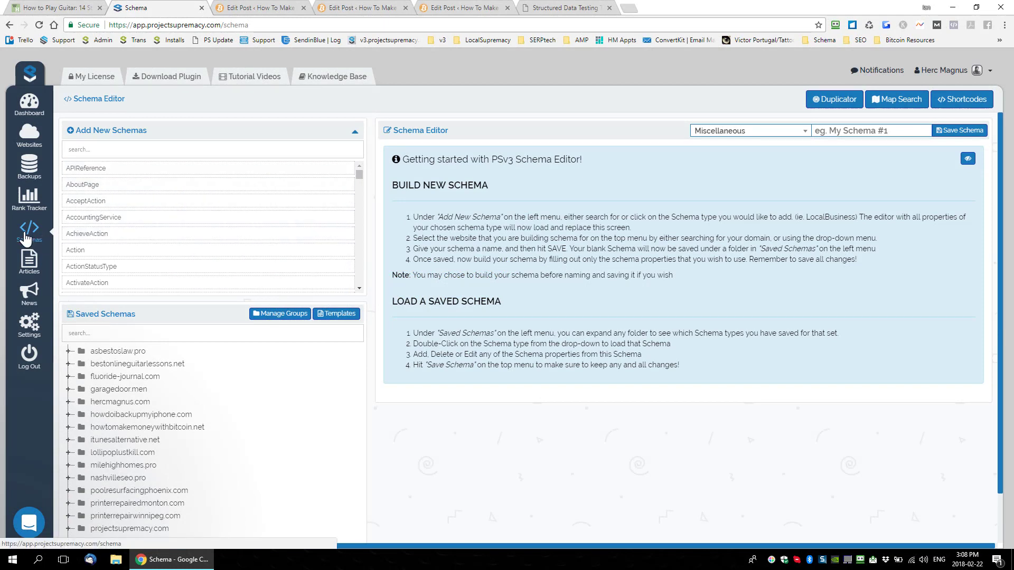
click(53, 7)
click(241, 22)
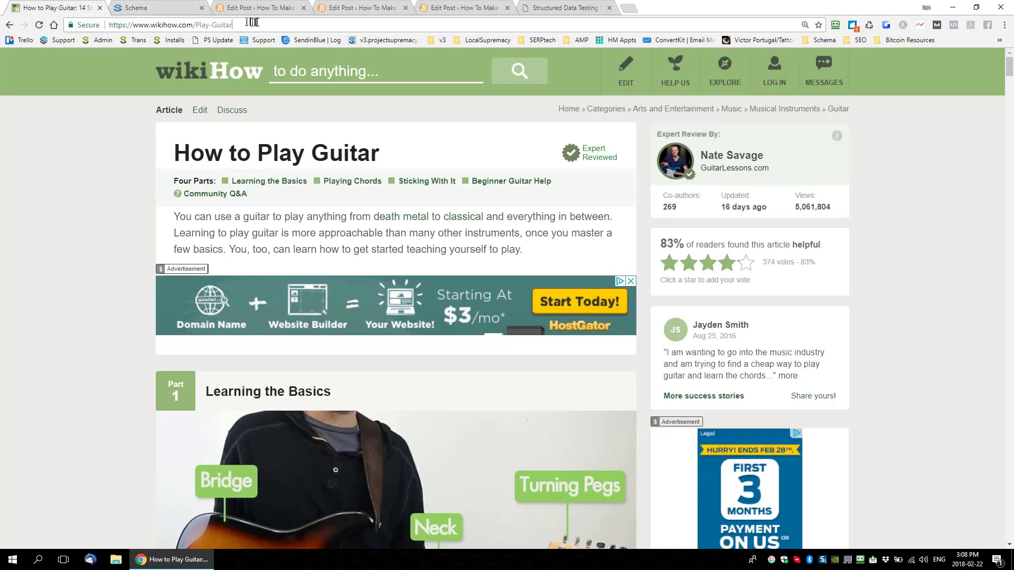
drag(259, 22, 90, 26)
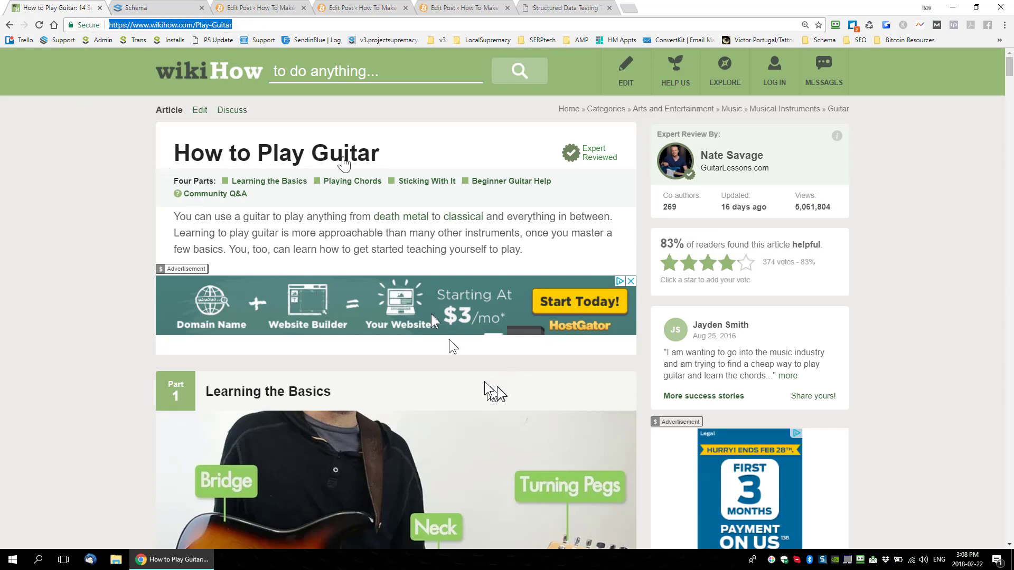
click(174, 8)
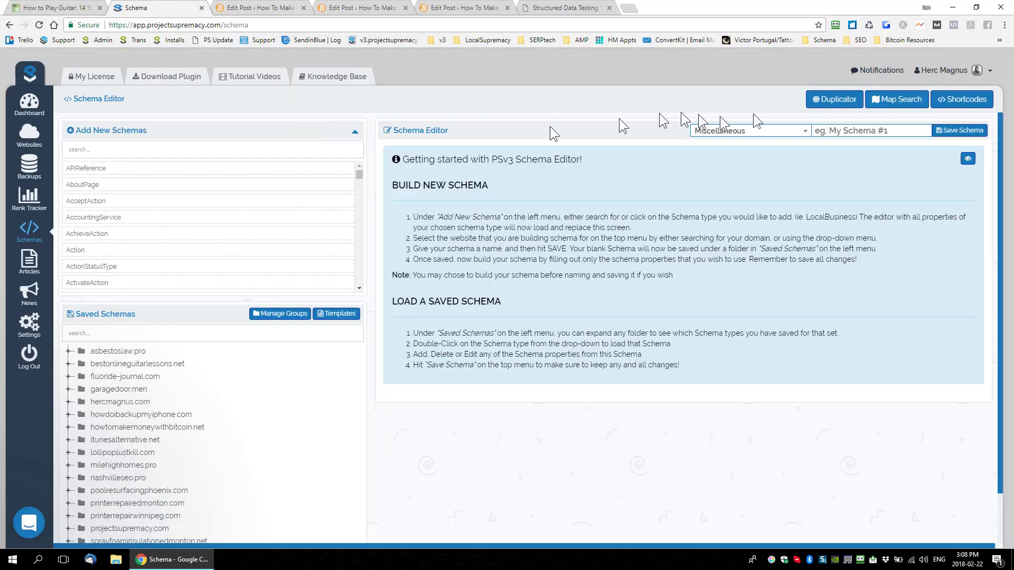
click(831, 102)
click(458, 140)
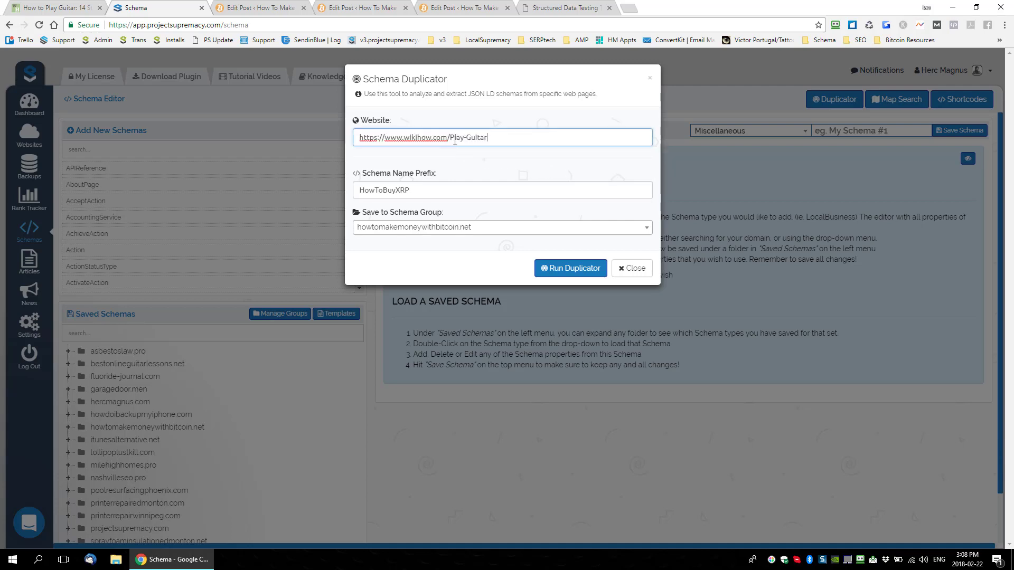
Step: Check the Schema Duplicator's name prefix HowToBuyXRP against the title of the "How To Buy Ripple" WordPress post
drag(430, 184, 328, 190)
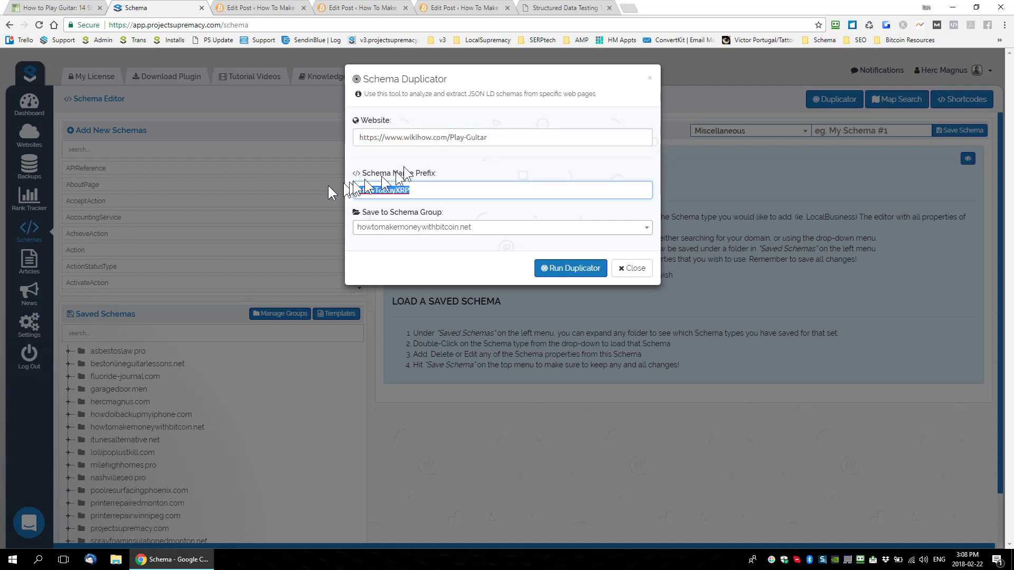
click(420, 189)
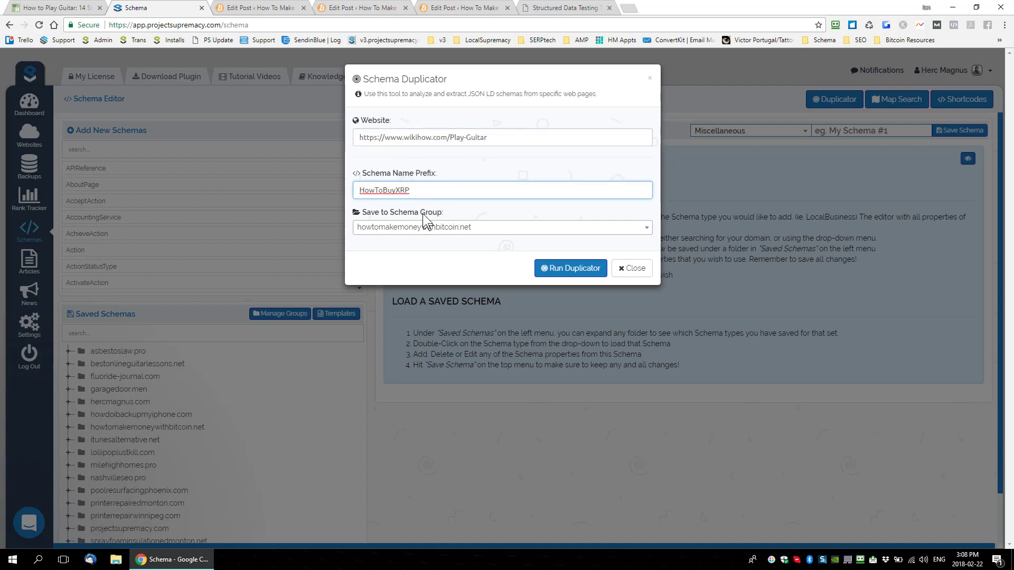
click(343, 10)
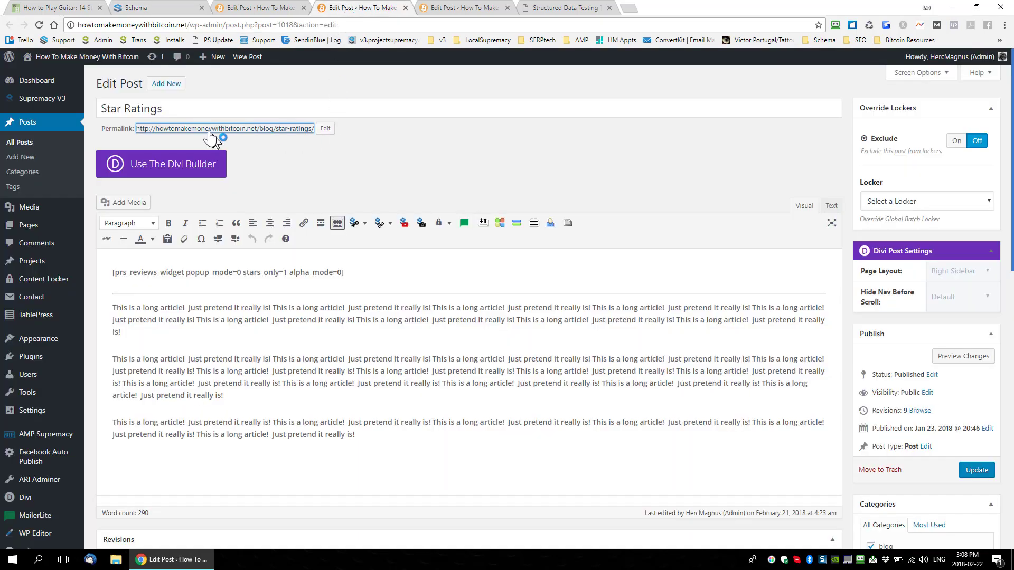
click(272, 10)
triple_click(207, 109)
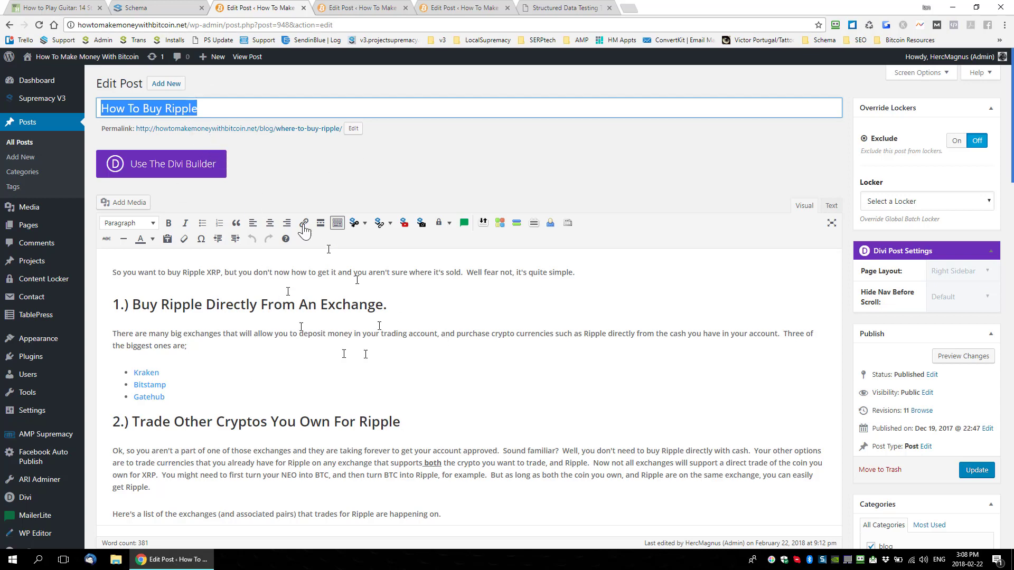
click(167, 8)
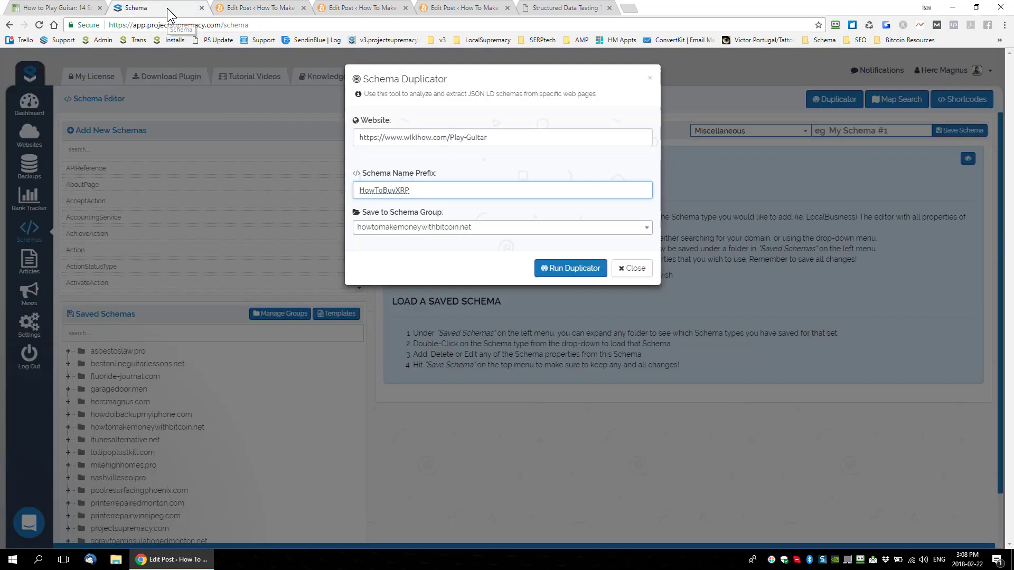
drag(434, 189, 325, 189)
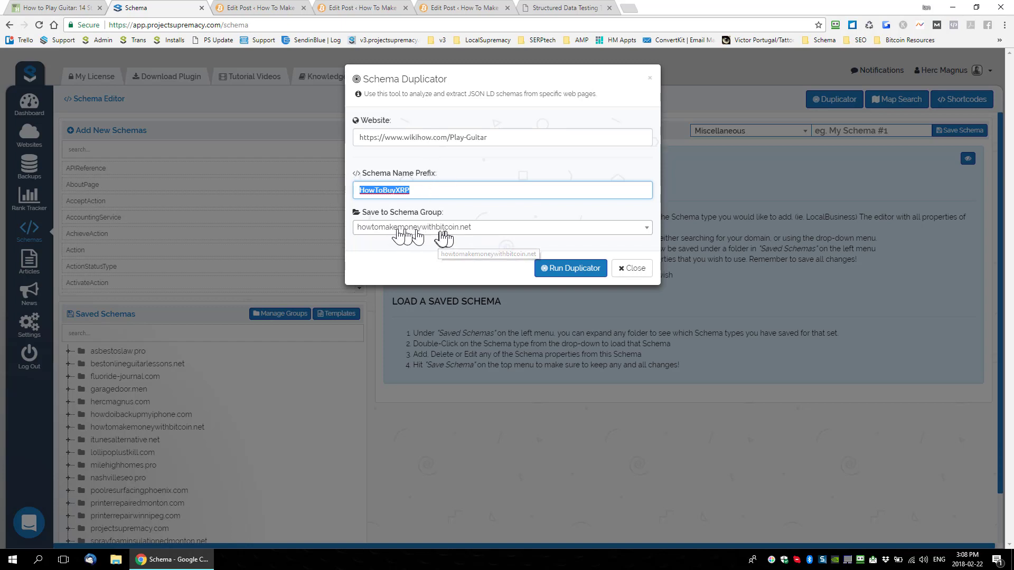
Step: Run the duplicator on the wikiHow page and extract the detected Article schema into the howtomakemoneywithbitcoin.net group
click(573, 271)
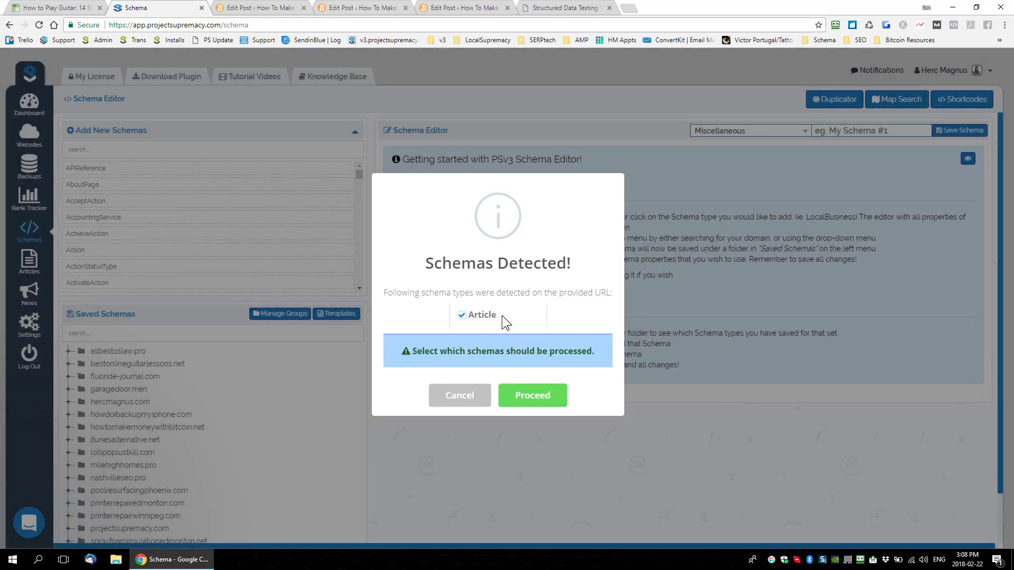
click(528, 396)
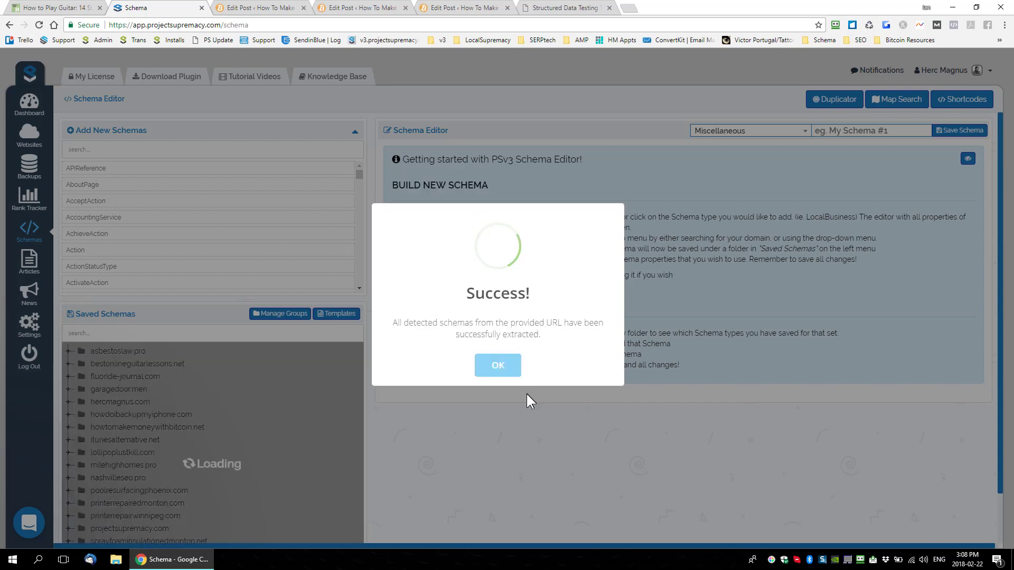
click(498, 364)
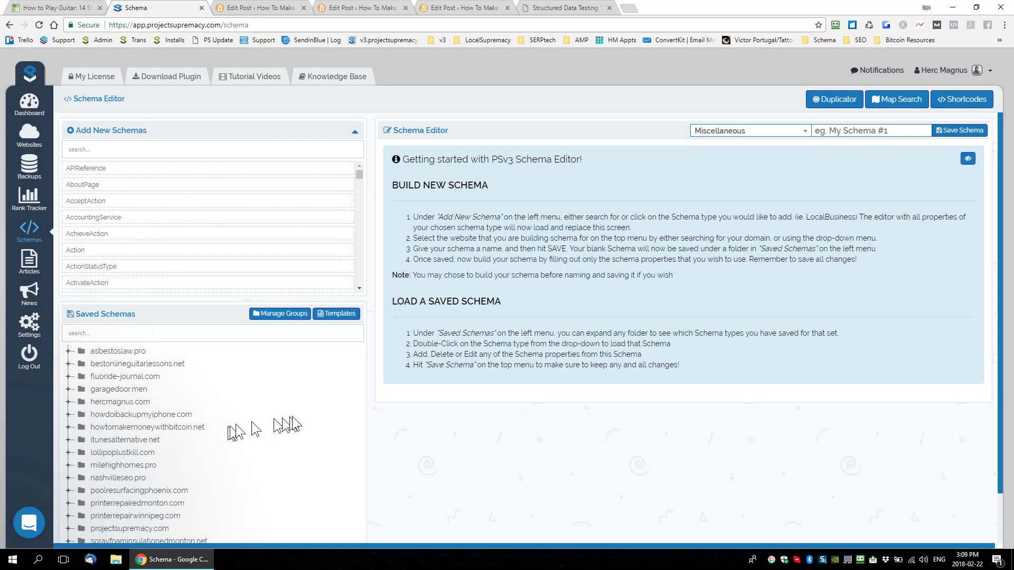
Step: Expand the howtomakemoneywithbitcoin.net group down to the HowToBuyXRP article and reveal the schemas nested under each of its types
scroll(287, 425, down, 1)
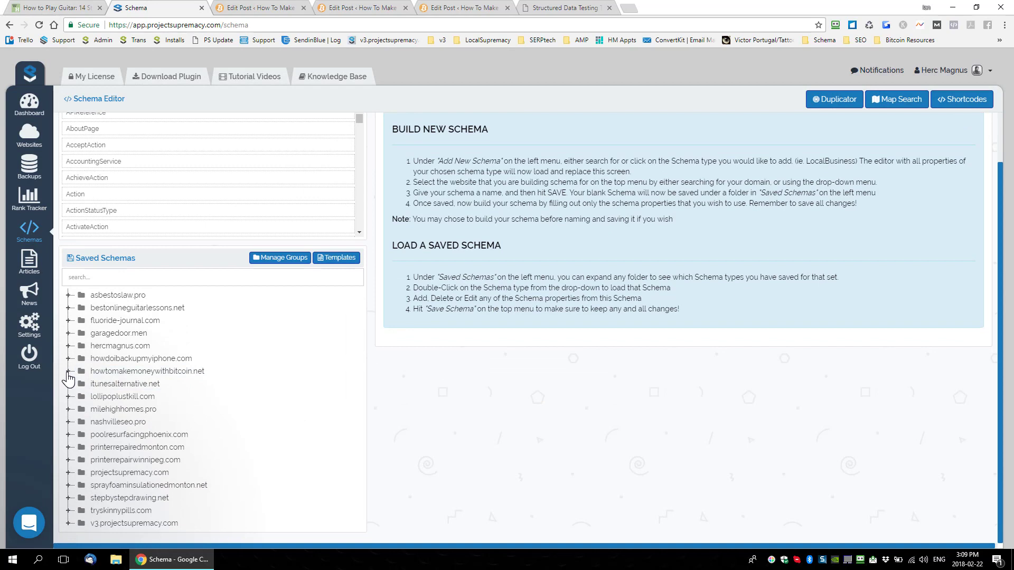
click(68, 372)
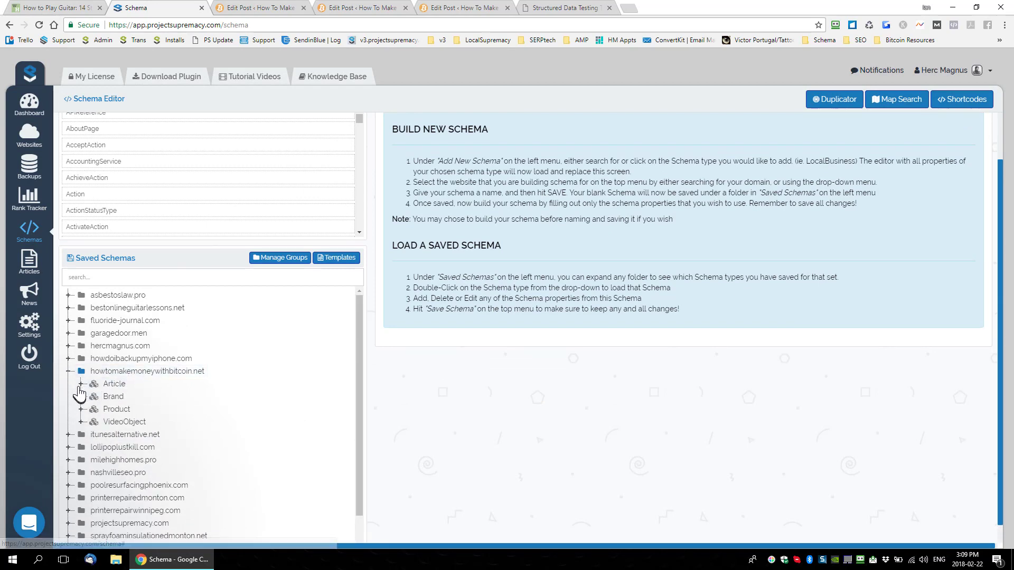
click(81, 384)
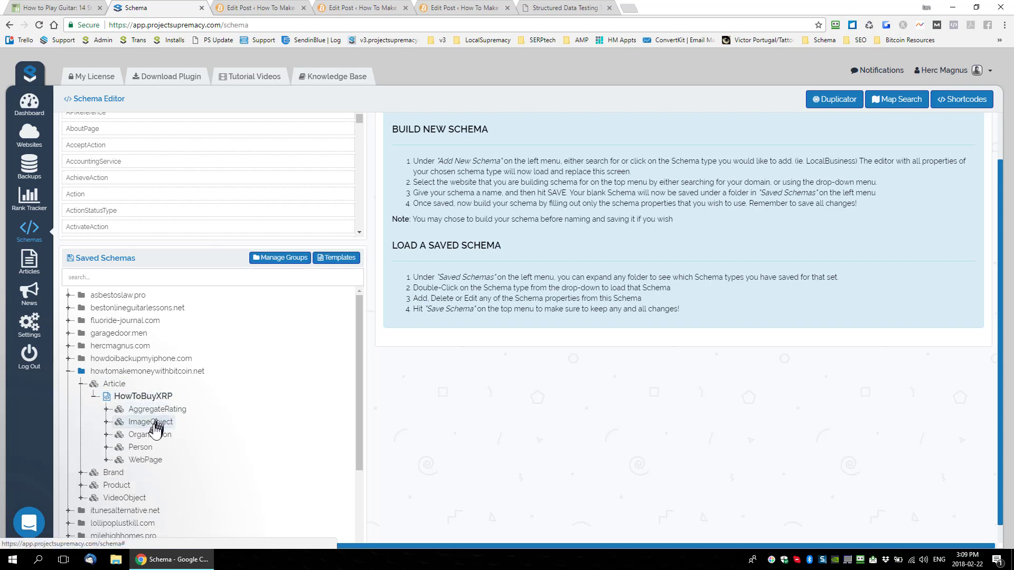
click(106, 460)
click(106, 447)
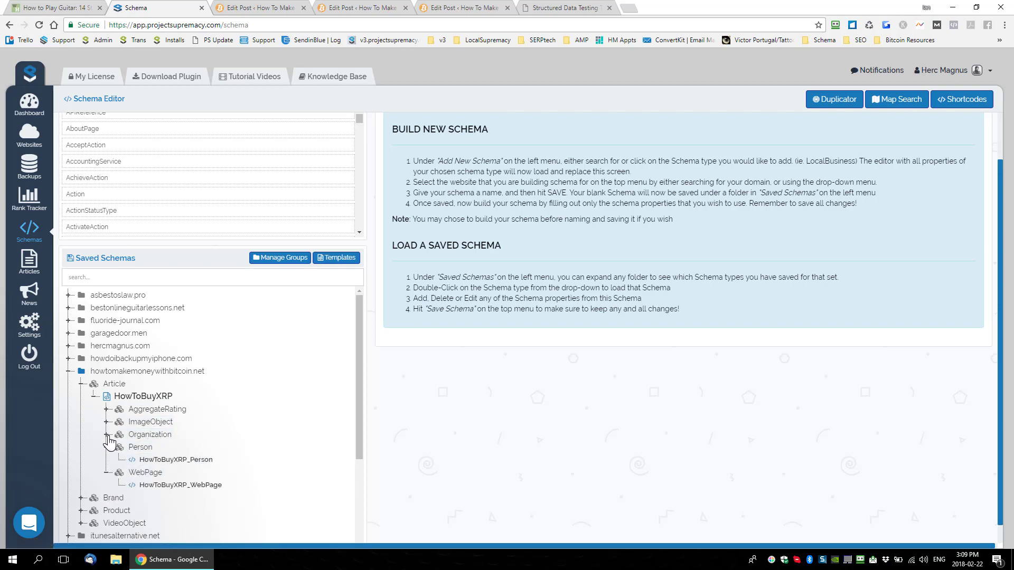
click(106, 434)
click(106, 421)
click(106, 409)
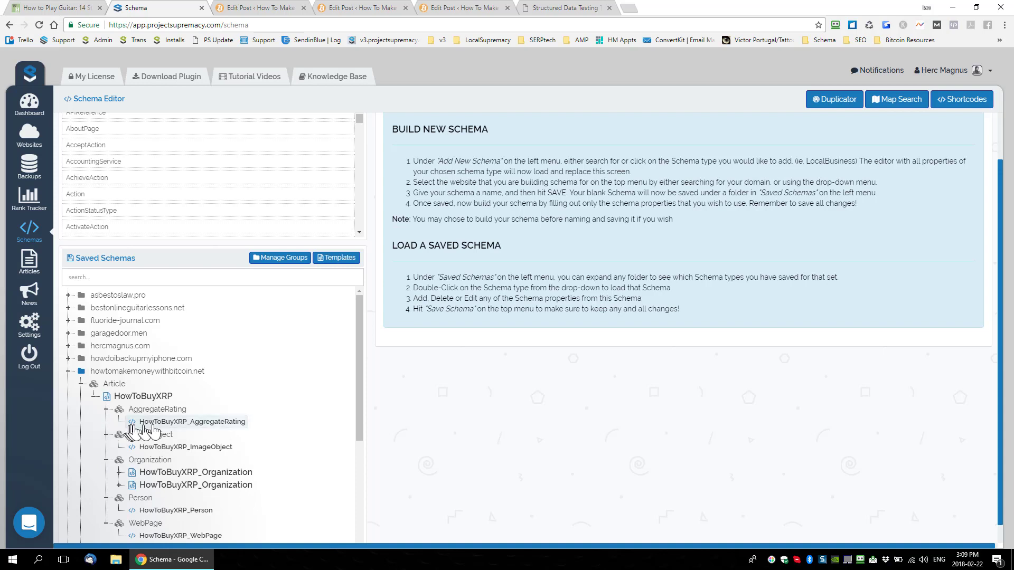
Step: Expand both HowToBuyXRP_Organization schemas to their image objects and review the nested schema structure of the HowToBuyXRP article
scroll(147, 425, down, 1)
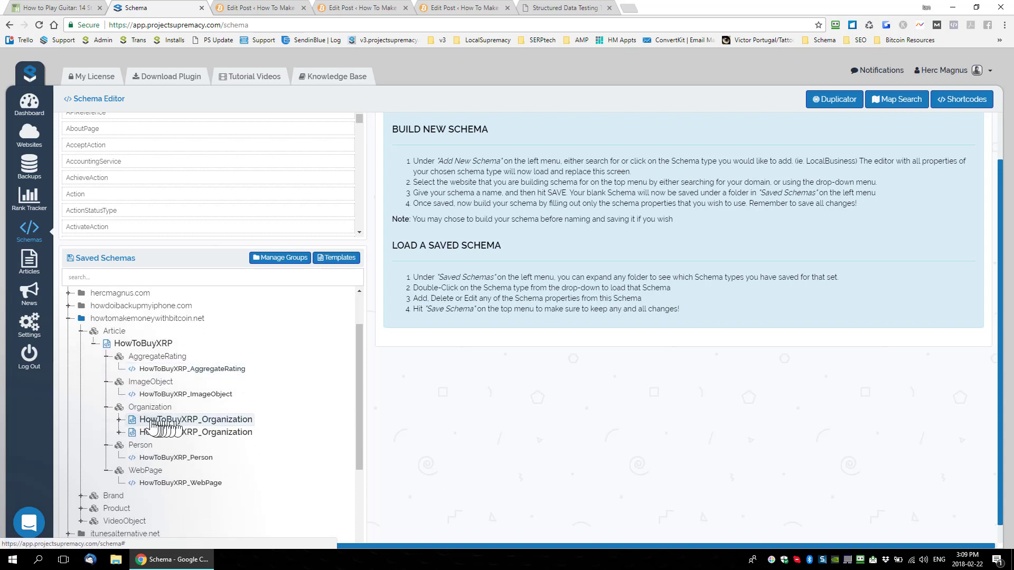
click(118, 420)
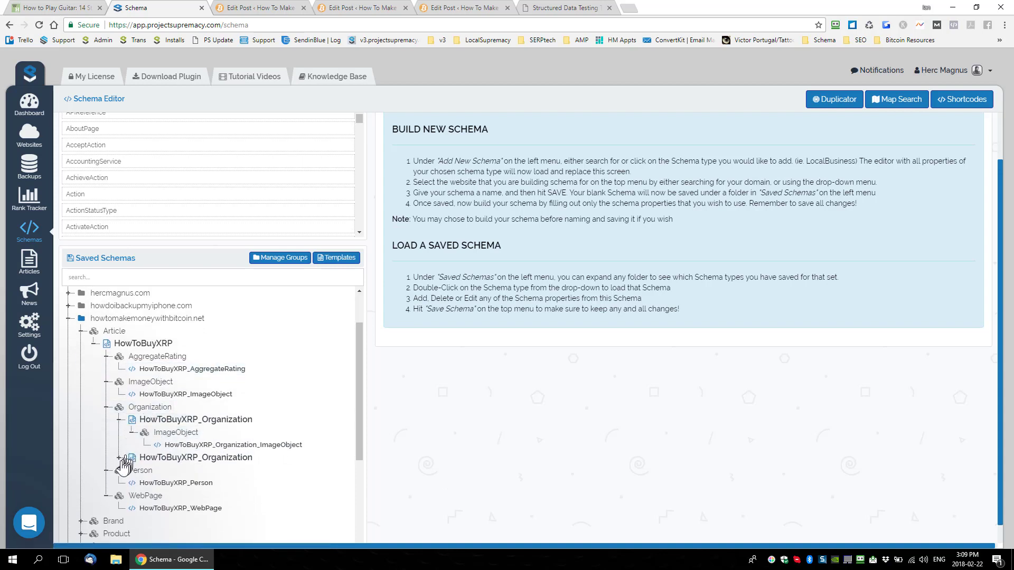
click(119, 459)
click(201, 482)
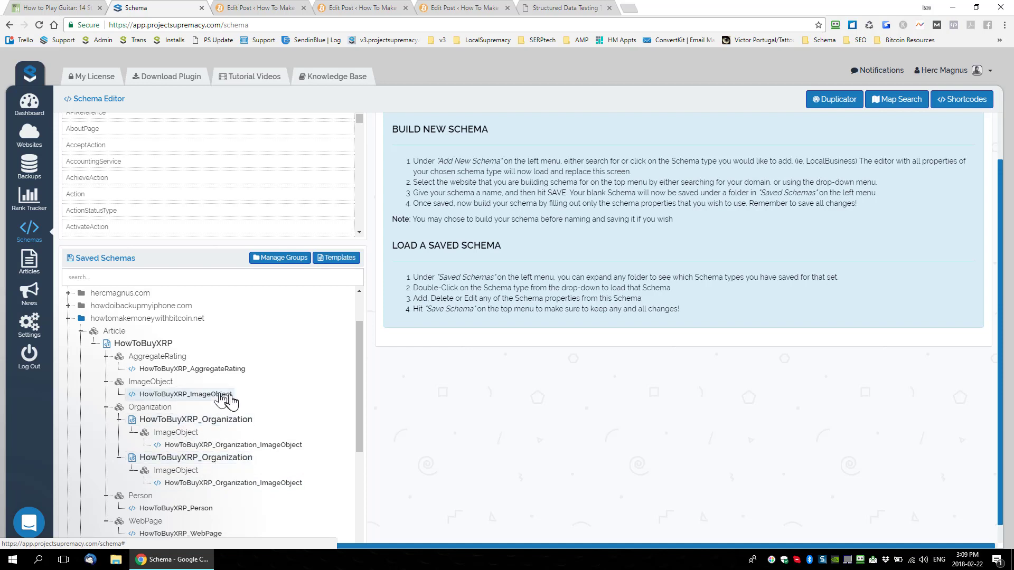
scroll(226, 396, down, 1)
drag(359, 411, 362, 406)
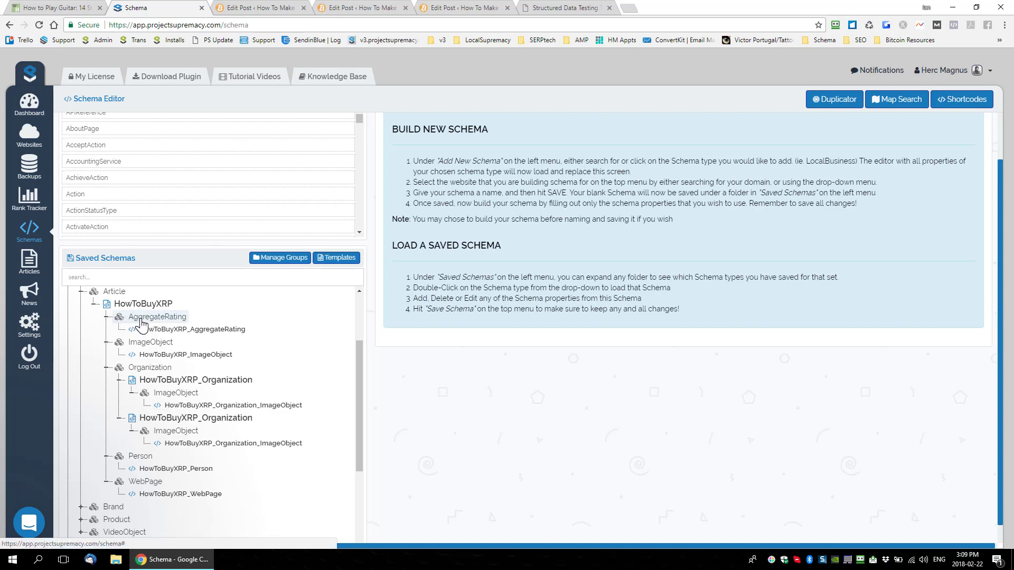
Step: Load the saved HowToBuyXRP Article schema into the editor and hide its empty properties
double_click(107, 308)
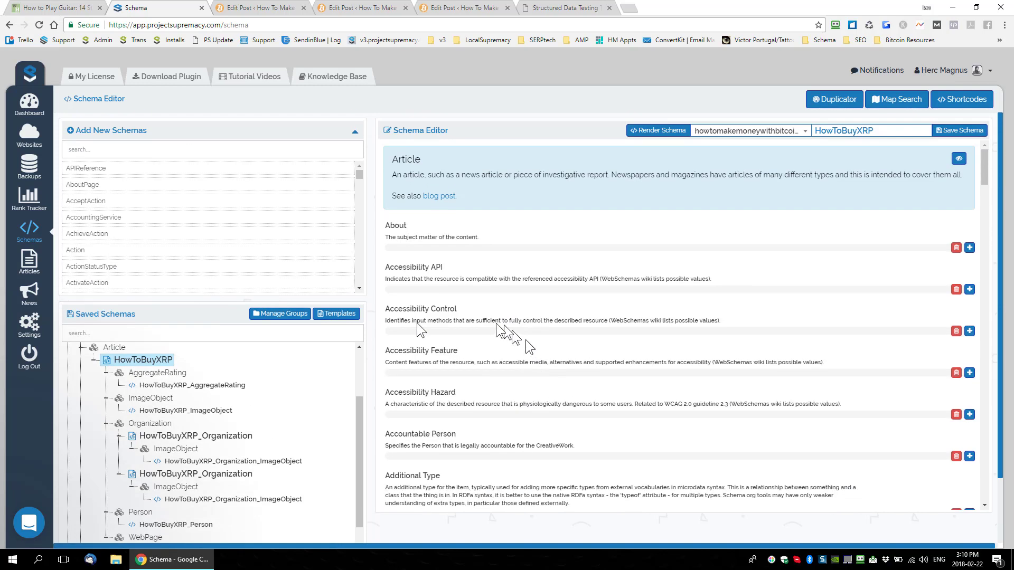
drag(388, 160, 389, 159)
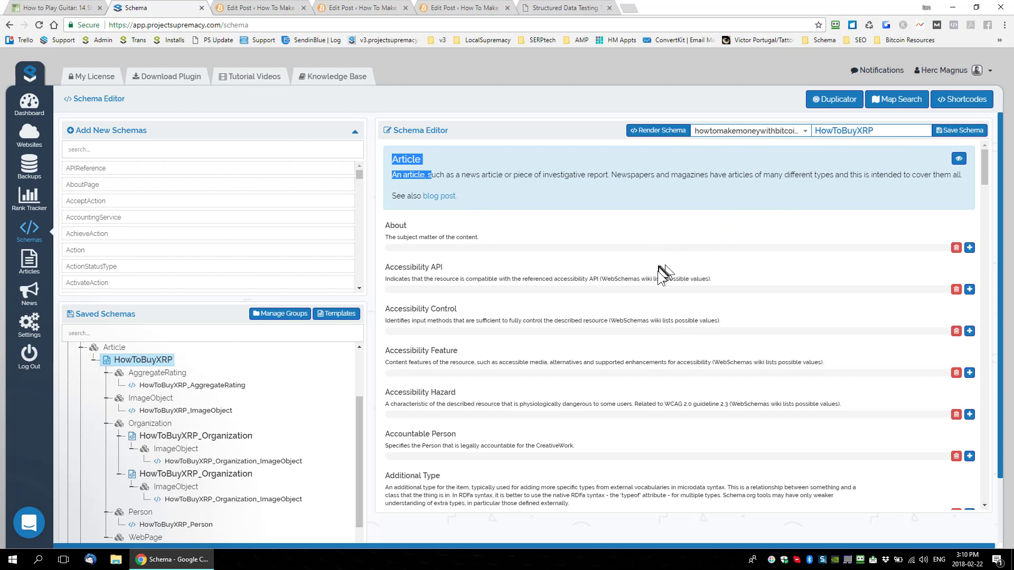
scroll(659, 285, down, 1)
scroll(681, 317, down, 10)
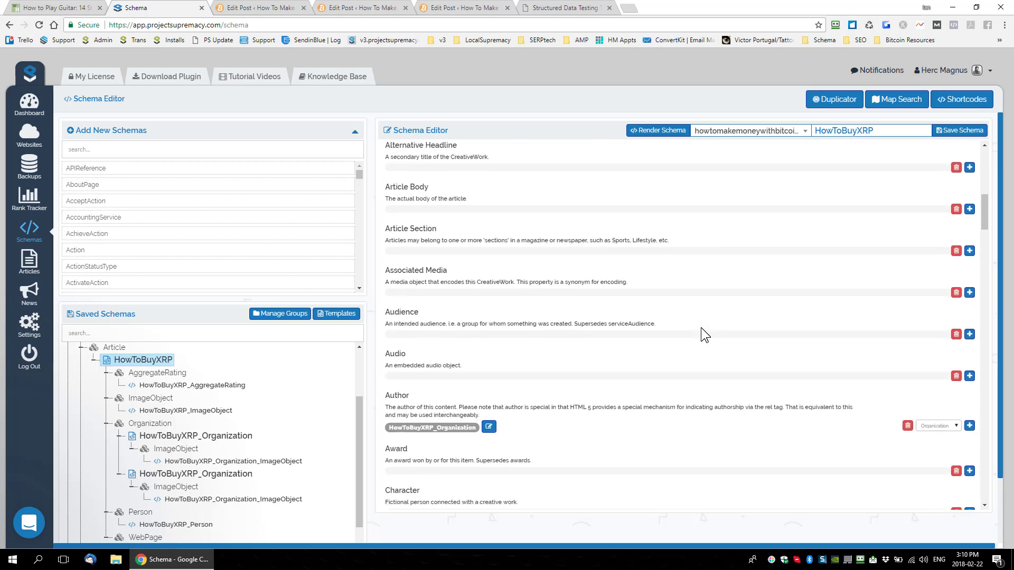
scroll(700, 327, up, 11)
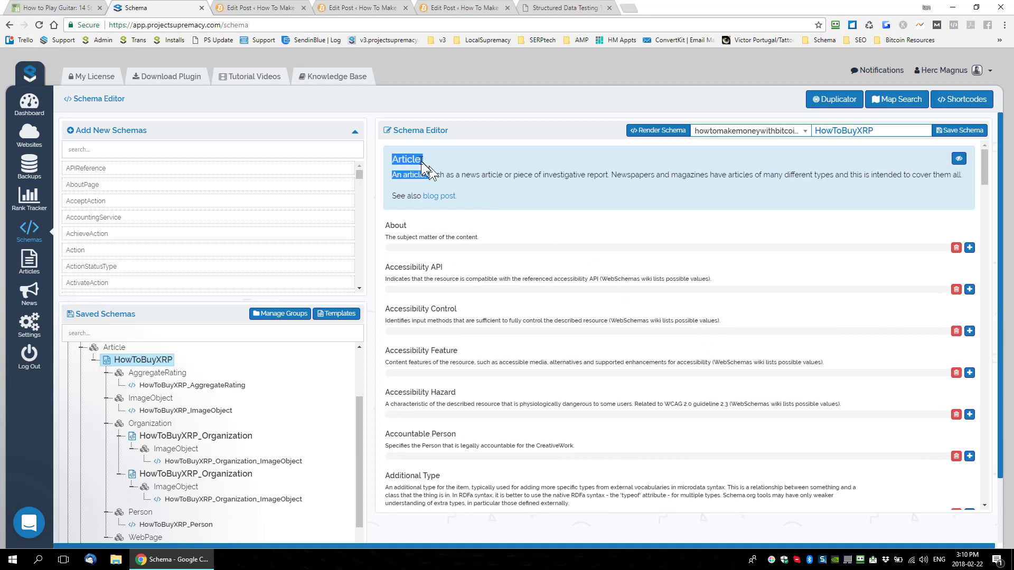
click(439, 159)
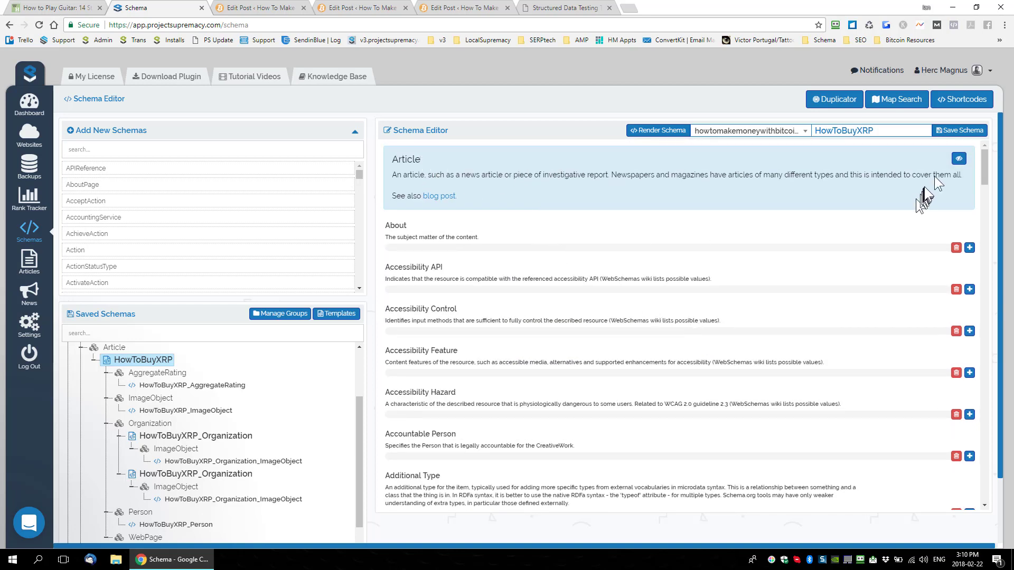
click(958, 160)
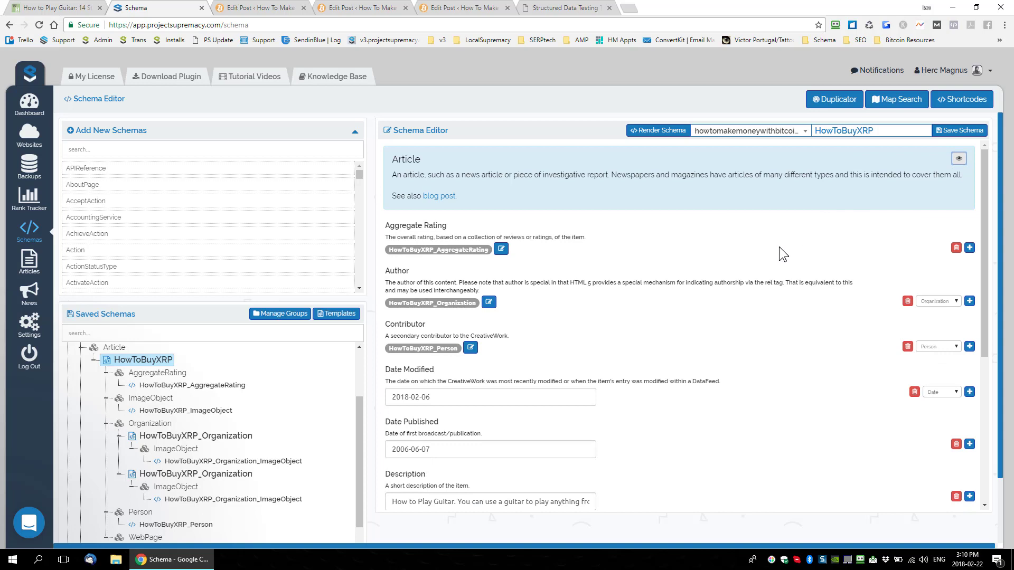
Step: Examine the filled properties of the HowToBuyXRP article, including Date Modified, Date Published, Description and Headline
scroll(726, 301, down, 3)
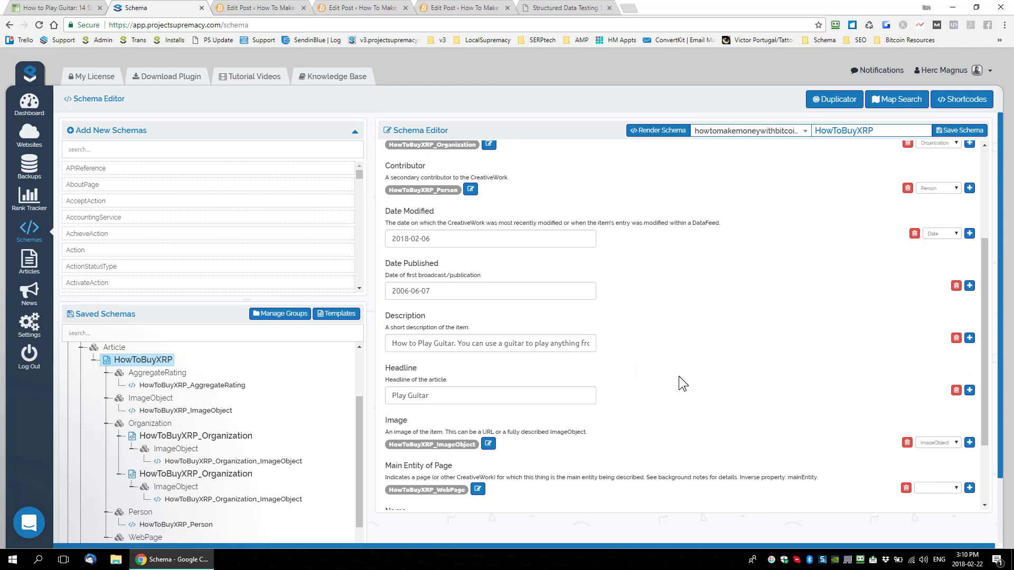
scroll(679, 374, up, 3)
scroll(550, 318, down, 3)
drag(440, 242, 359, 249)
drag(441, 296, 351, 290)
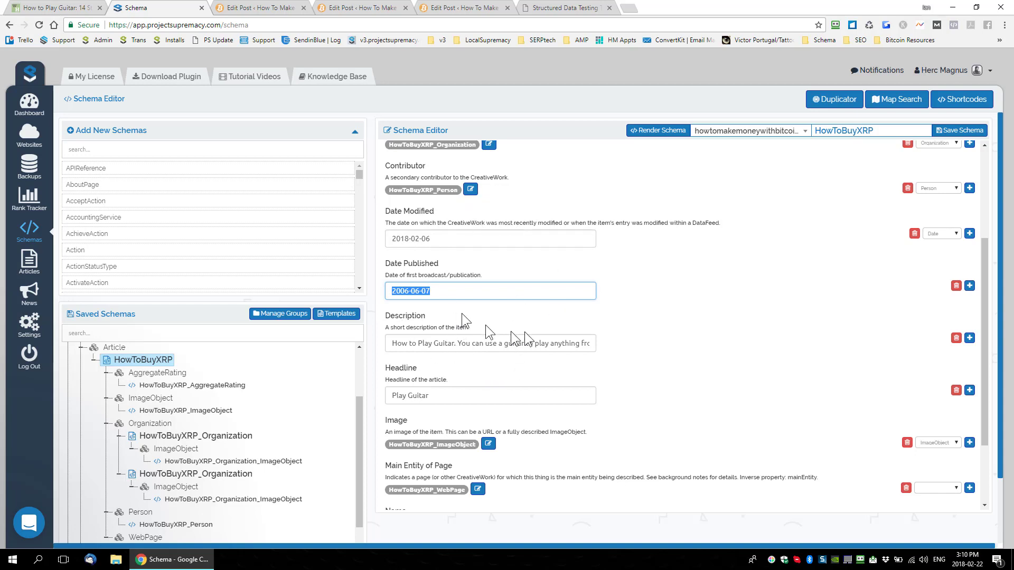
scroll(522, 338, up, 2)
scroll(535, 341, down, 2)
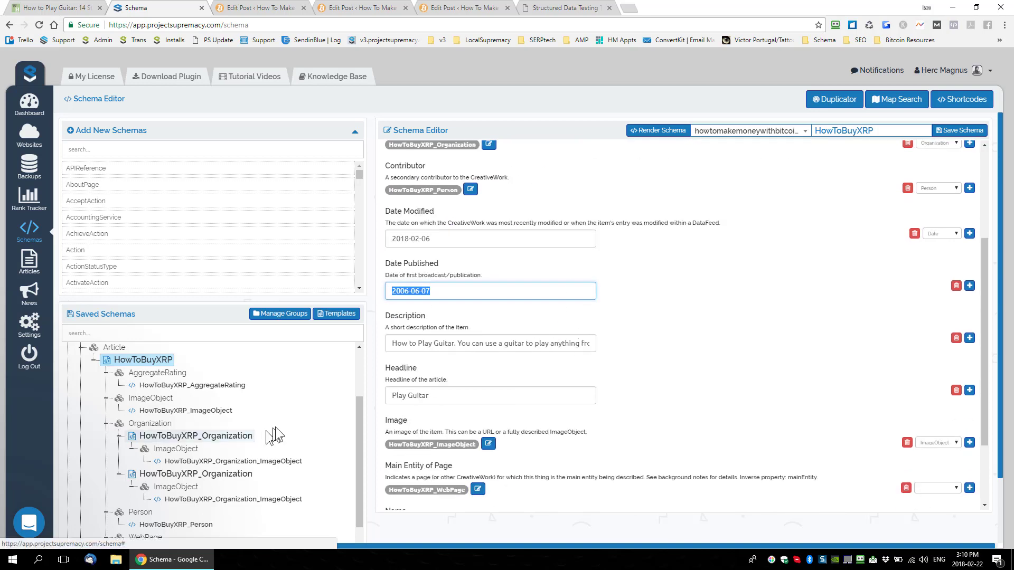
scroll(259, 435, down, 3)
scroll(267, 449, up, 3)
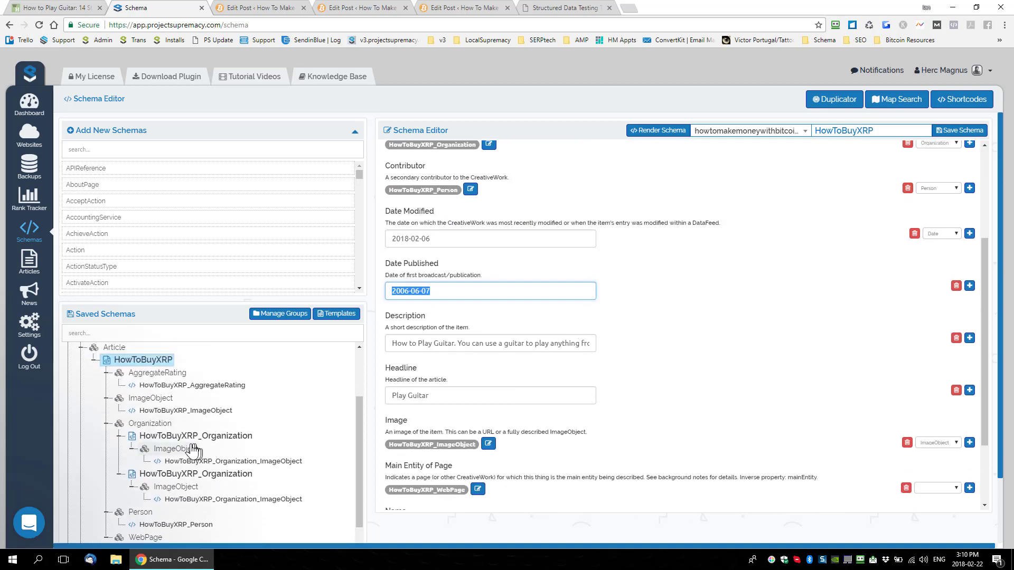
Step: Load the HowToBuyXRP_AggregateRating schema into the editor and hide its empty properties
click(150, 382)
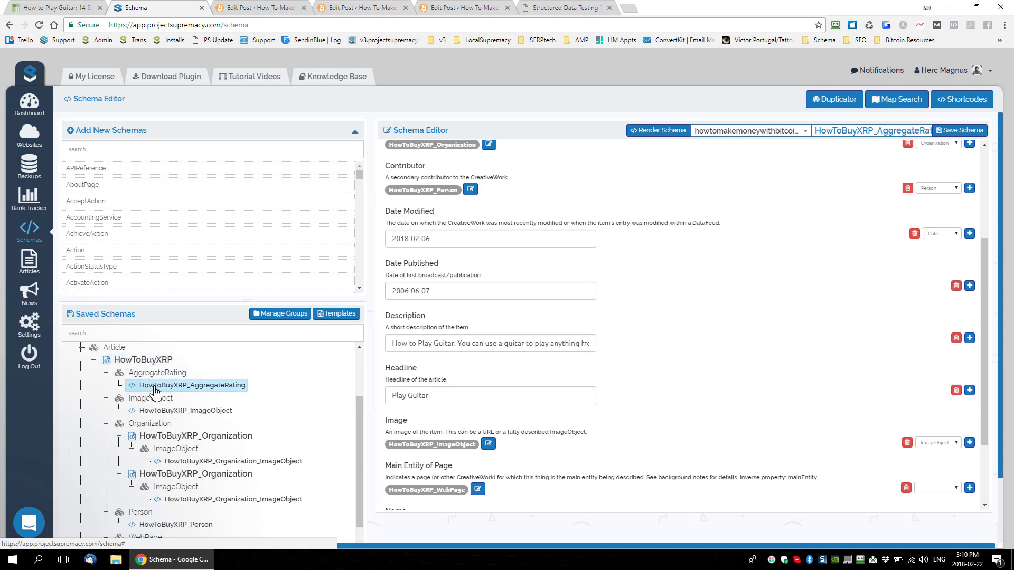
scroll(676, 327, up, 3)
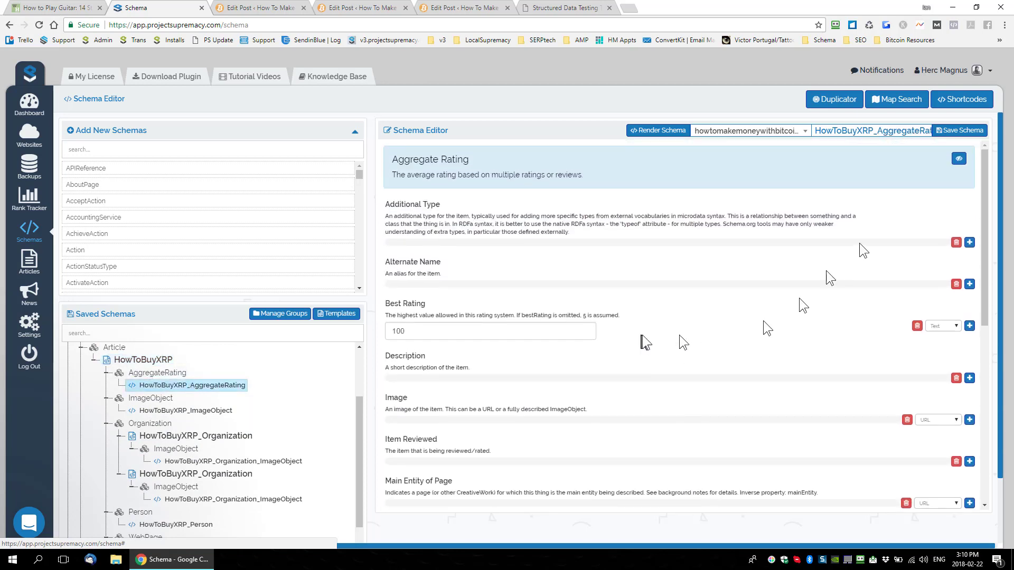
click(956, 165)
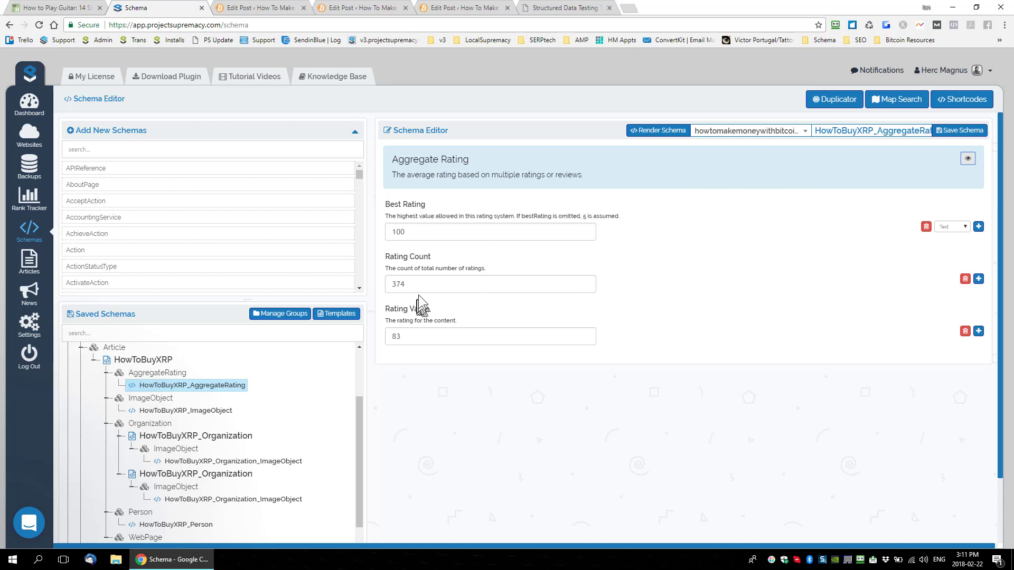
Step: Clear and remove the Rating Value and Rating Count entries from the aggregate rating schema
drag(410, 336, 368, 343)
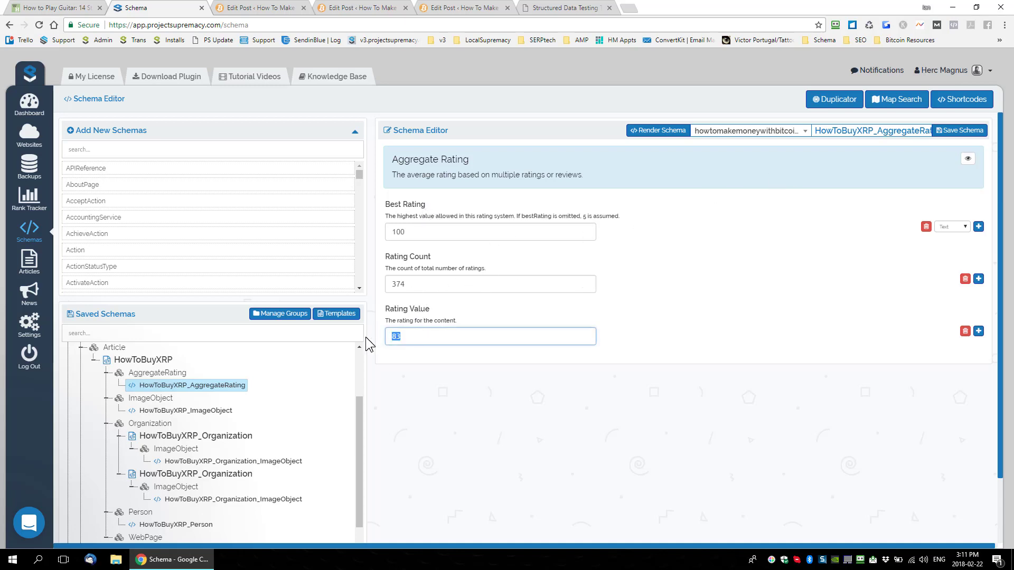
key(BackSpace)
drag(488, 284, 372, 285)
key(BackSpace)
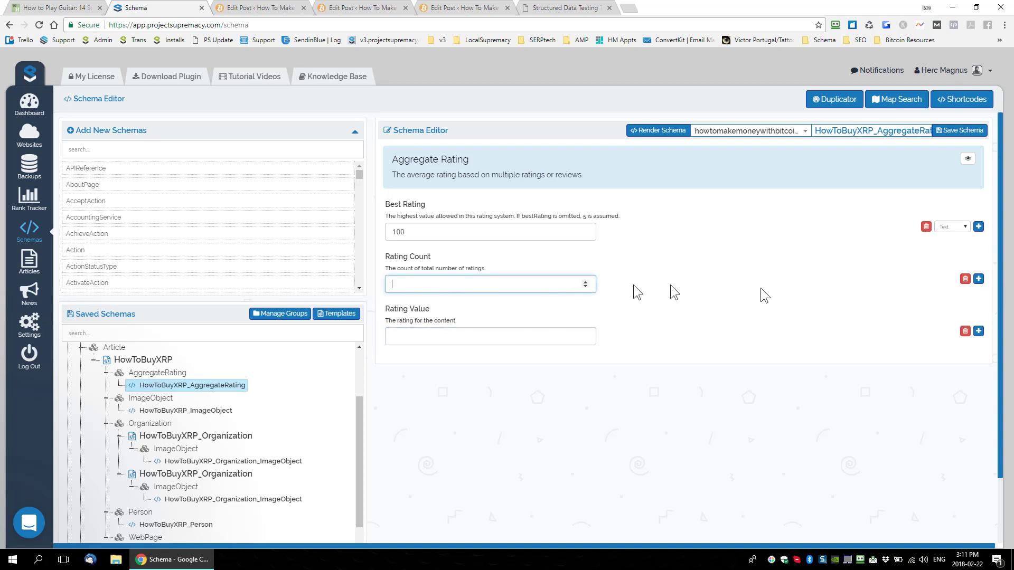
click(965, 279)
click(965, 321)
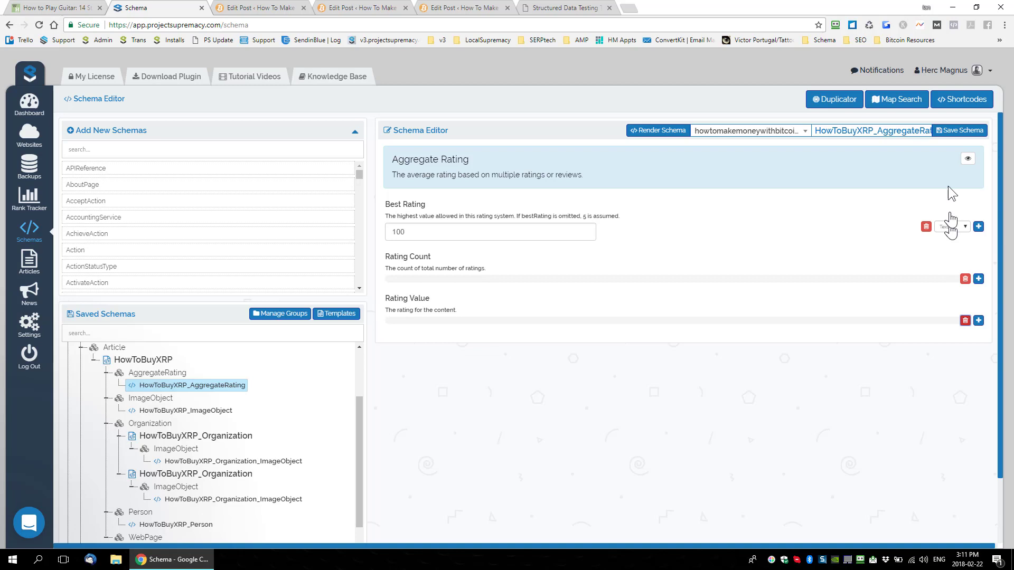
Step: Show the empty properties, find "Worst" on the page, and add a Worst Rating entry with the value 1
click(968, 158)
key(ctrl+f)
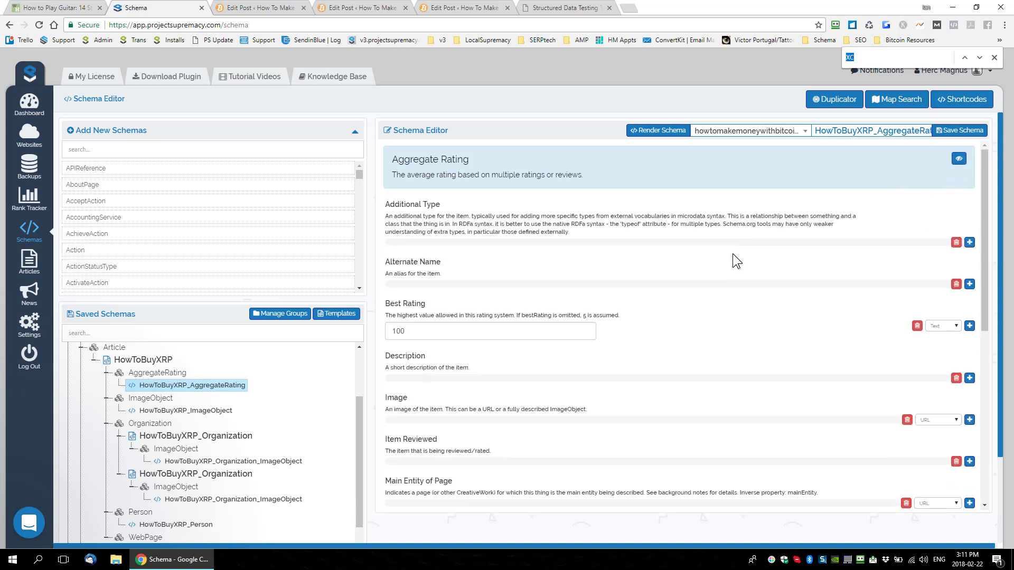
text(Worst)
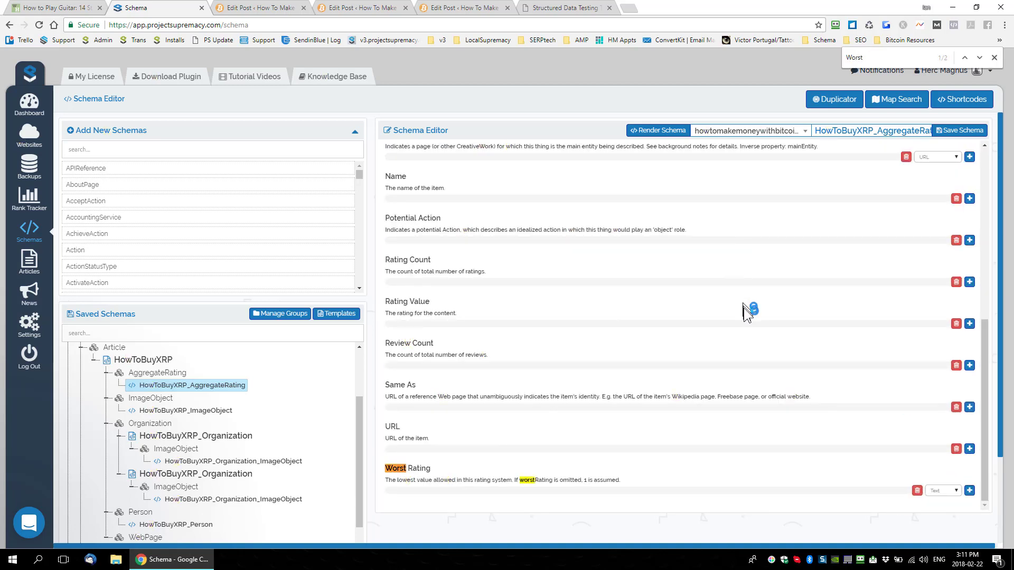
scroll(750, 311, down, 2)
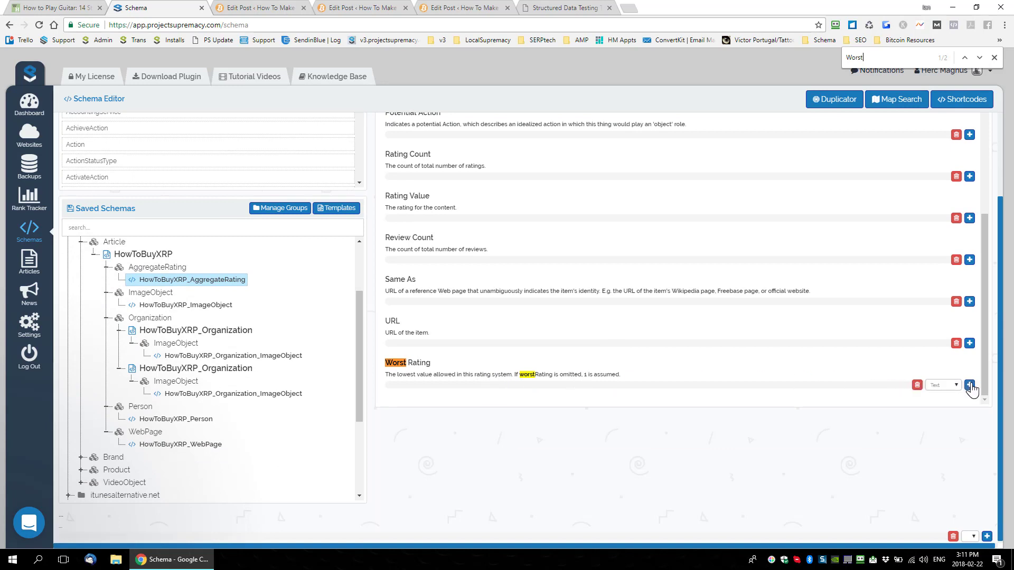
click(486, 393)
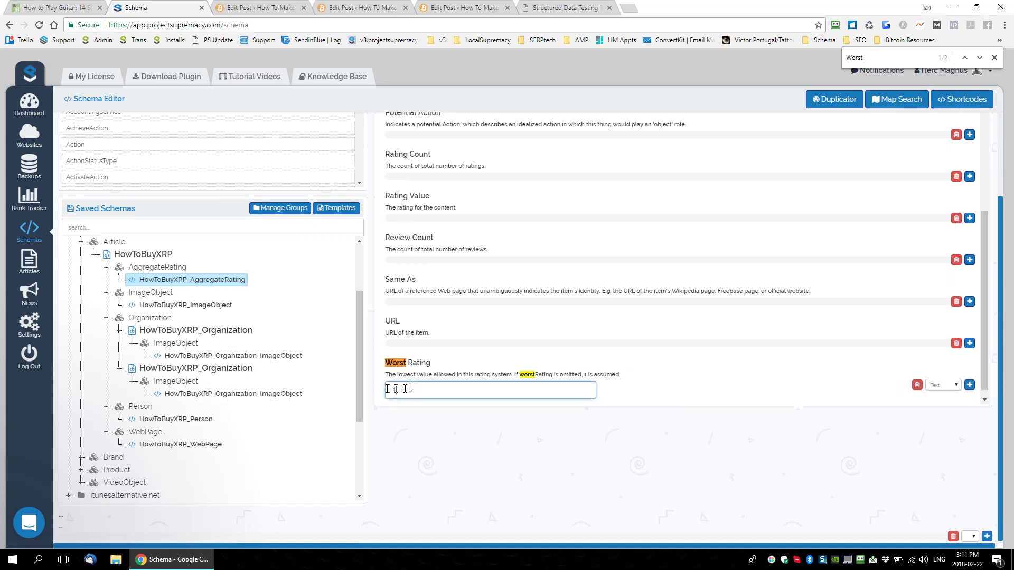
text(1)
scroll(459, 406, up, 5)
scroll(603, 377, down, 5)
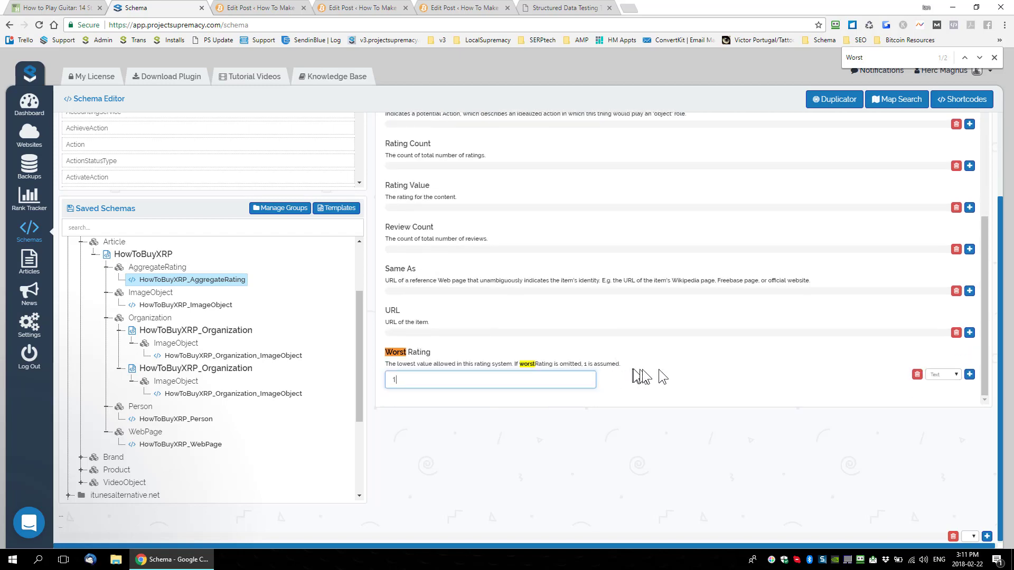
scroll(796, 306, down, 1)
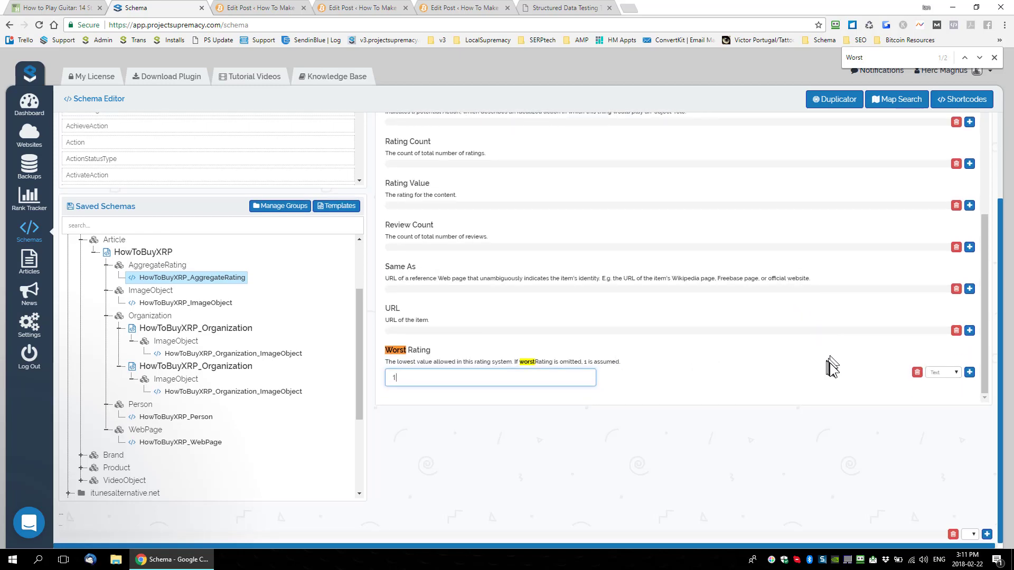
Step: Save the aggregate rating schema, hide its empty properties, and check the Best Rating and Worst Rating values
scroll(829, 363, up, 10)
click(965, 131)
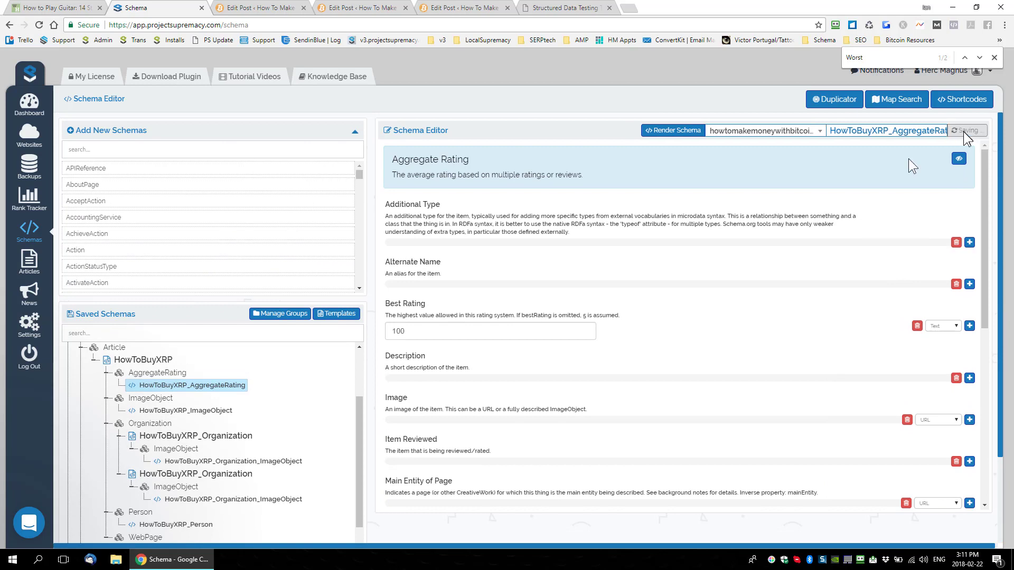
click(958, 158)
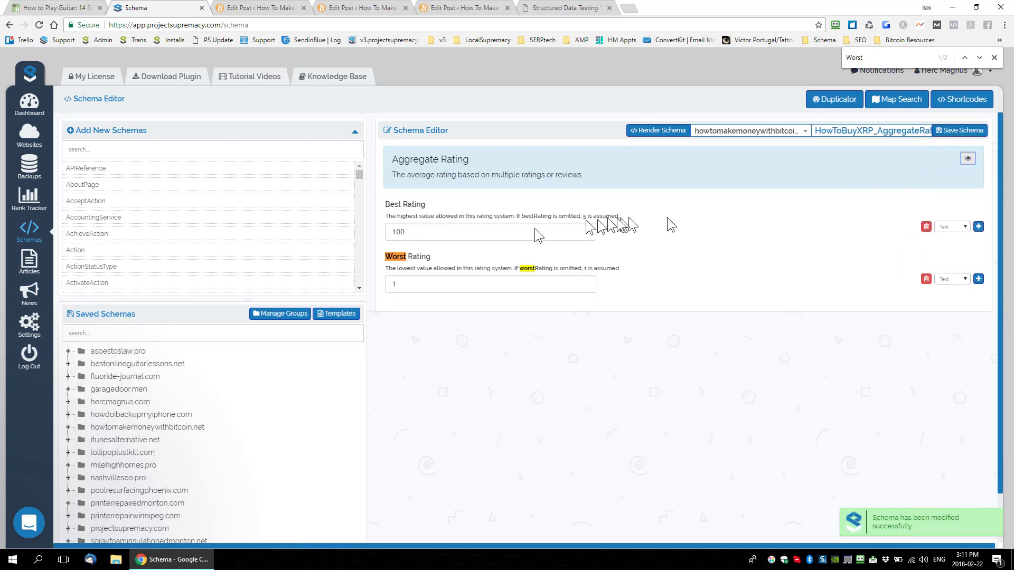
drag(423, 231, 390, 229)
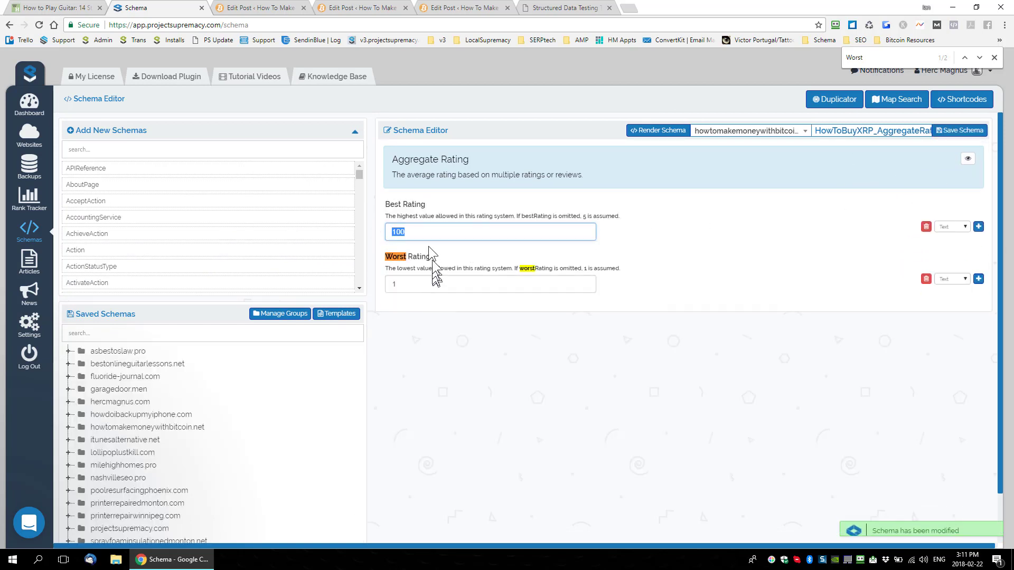
click(427, 283)
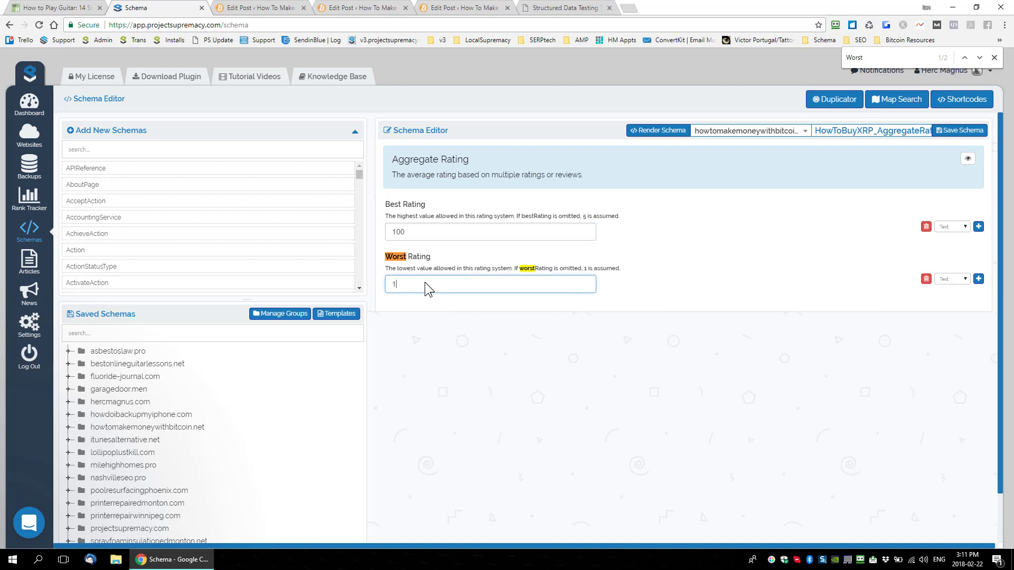
Step: Show the empty properties of the aggregate rating schema and look over the available fields
click(445, 336)
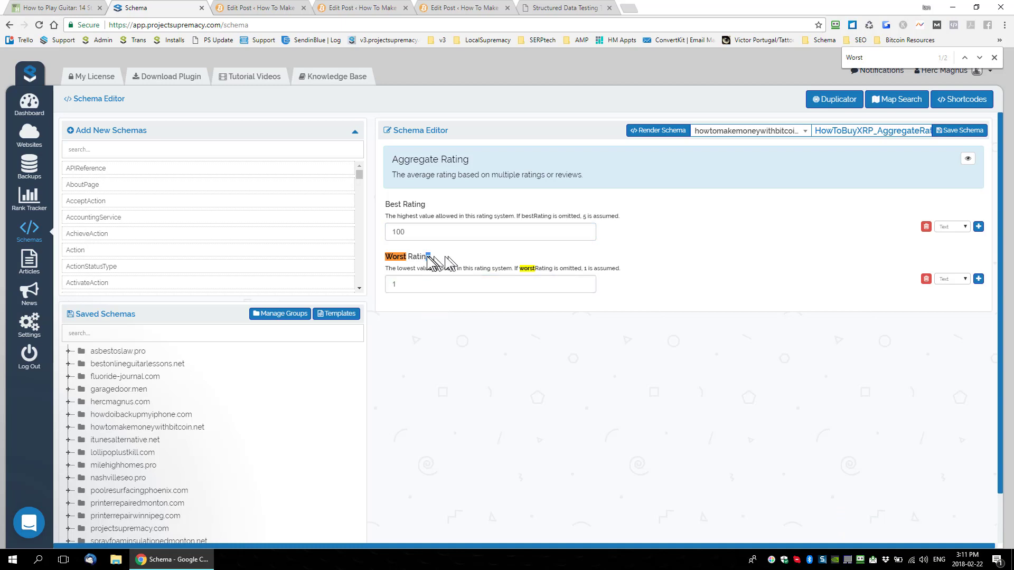
click(408, 259)
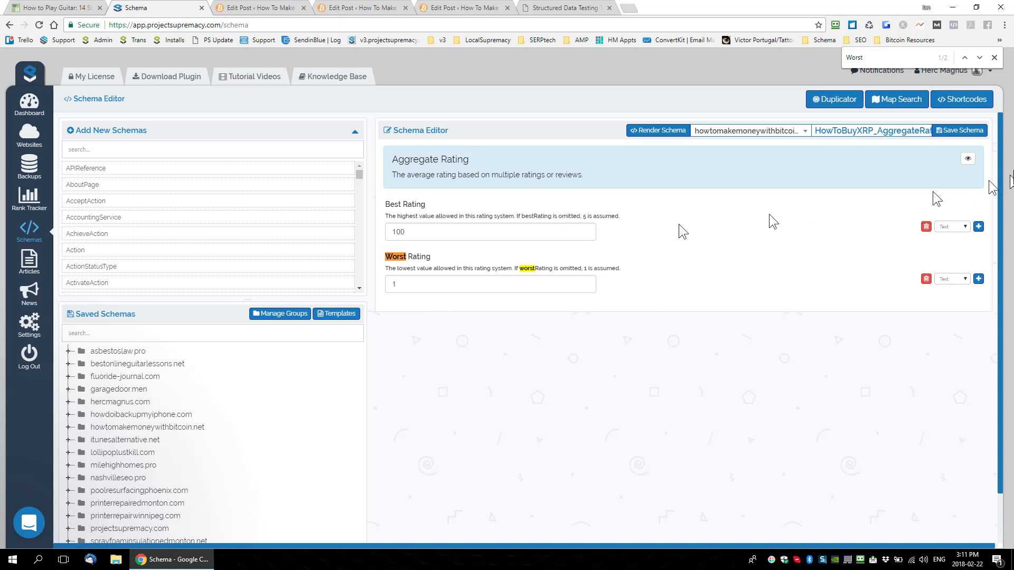
click(967, 158)
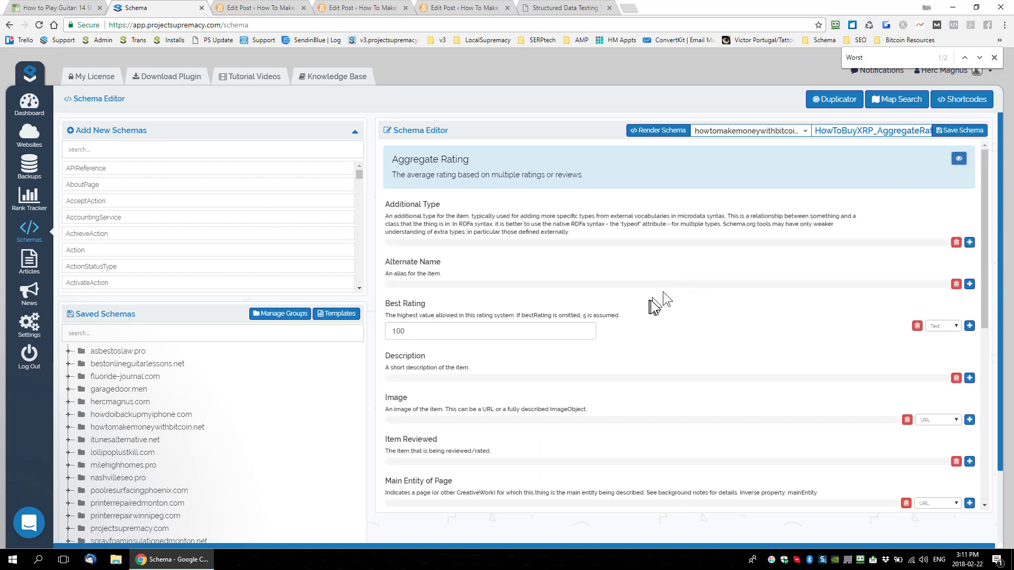
scroll(654, 301, down, 1)
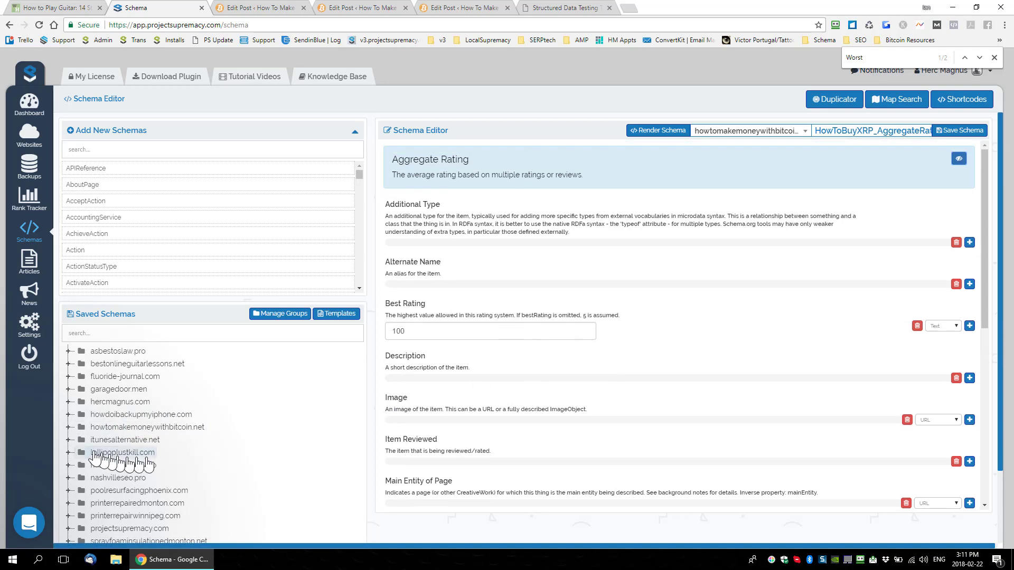
Step: Expand the howtomakemoneywithbitcoin.net saved schemas, load the HowToBuyXRP Article schema into the editor, and hide its empty properties
click(68, 428)
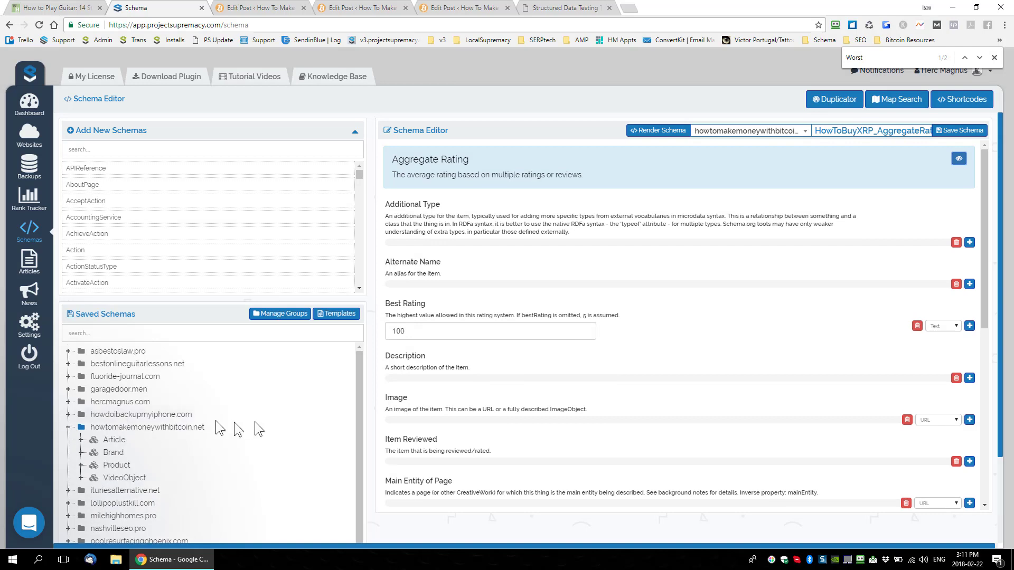
scroll(235, 429, down, 1)
click(79, 410)
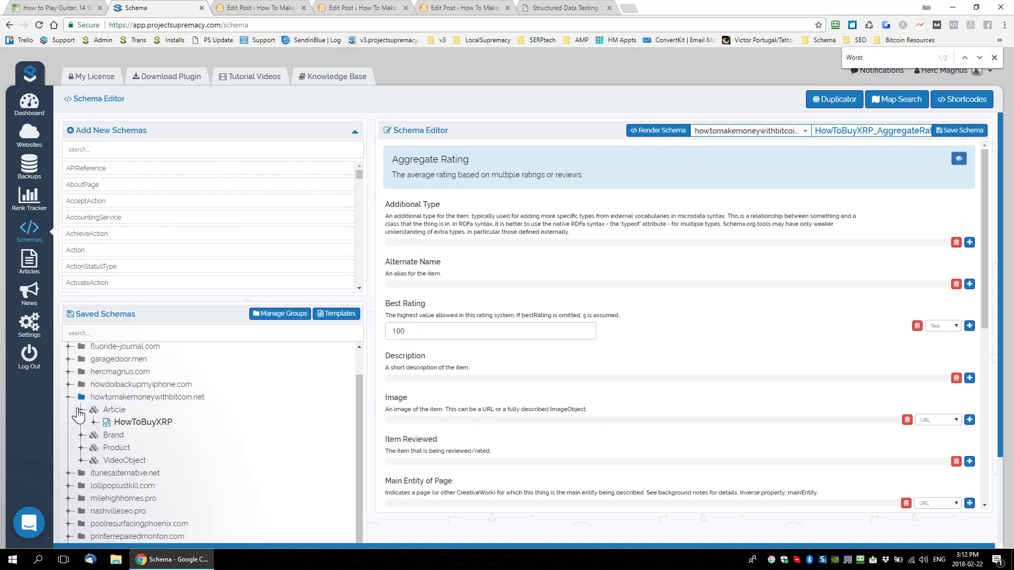
click(94, 422)
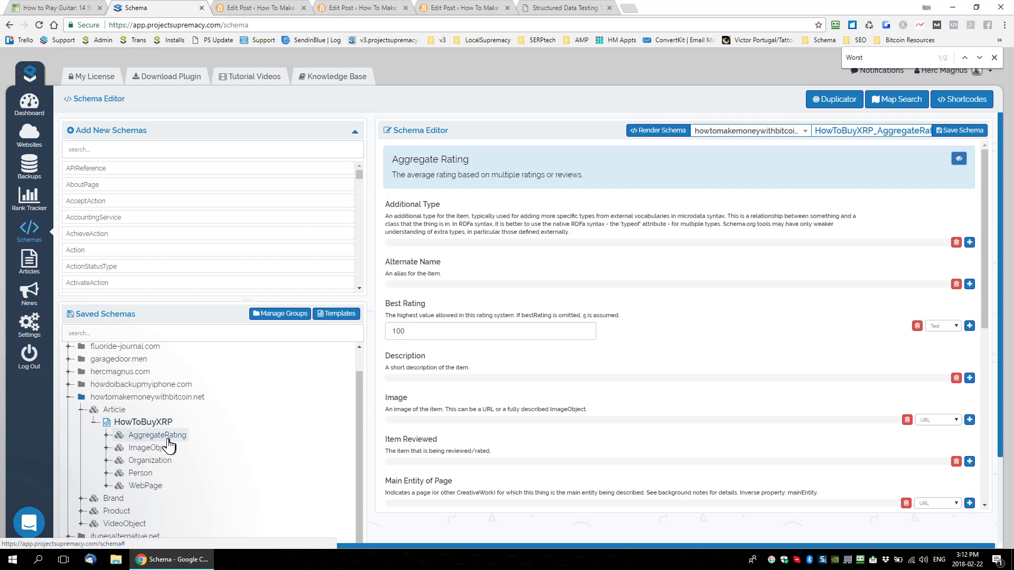
click(106, 436)
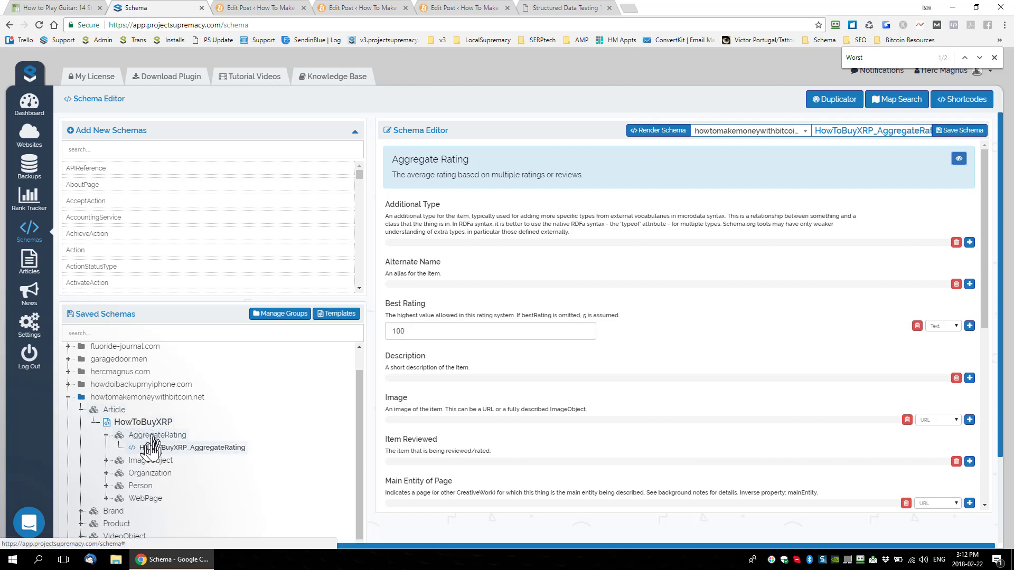
click(116, 415)
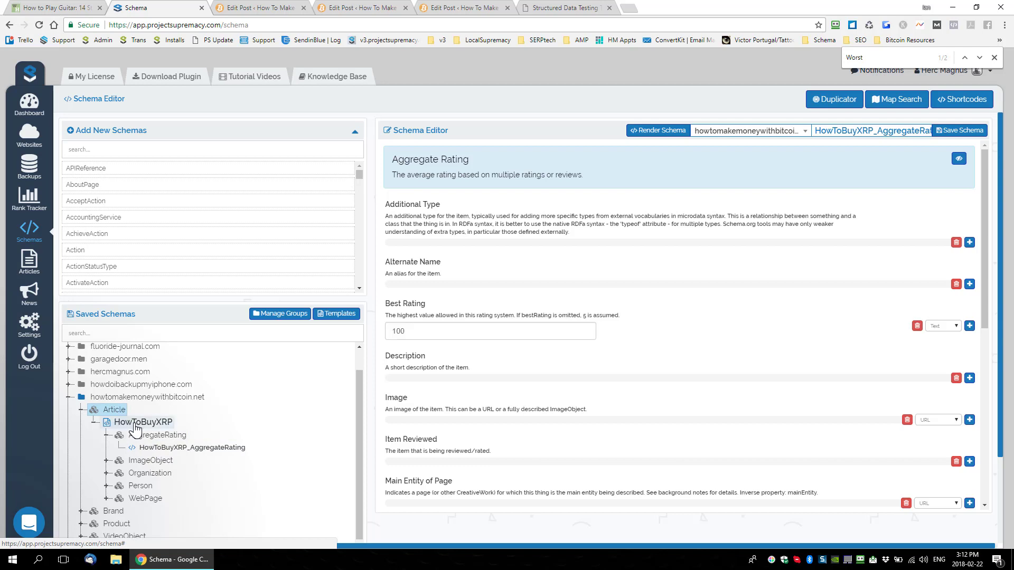
click(119, 422)
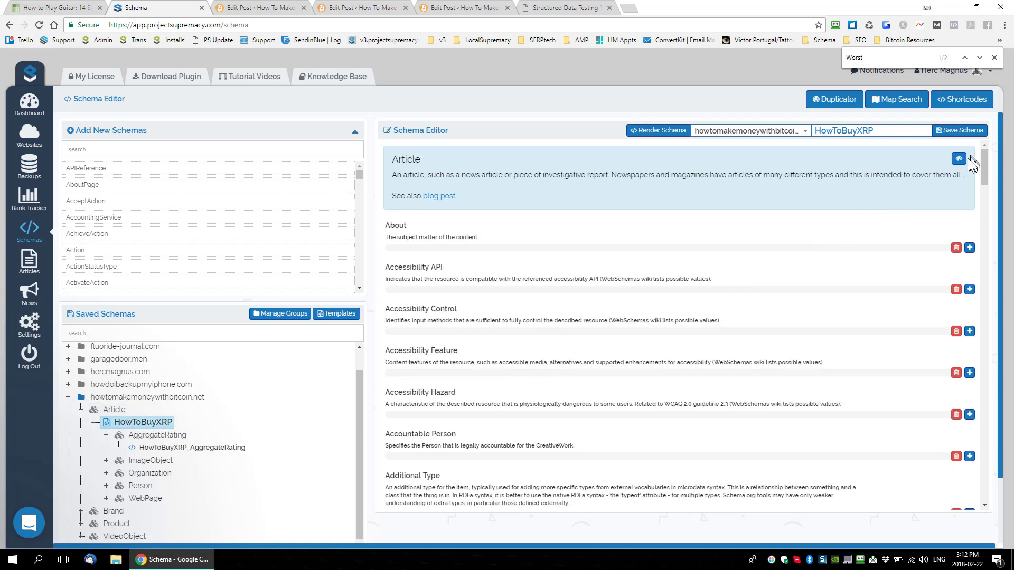
click(958, 158)
Step: Review the Article schema's filled-in properties, including Date Published, and show its empty properties again
scroll(671, 330, down, 2)
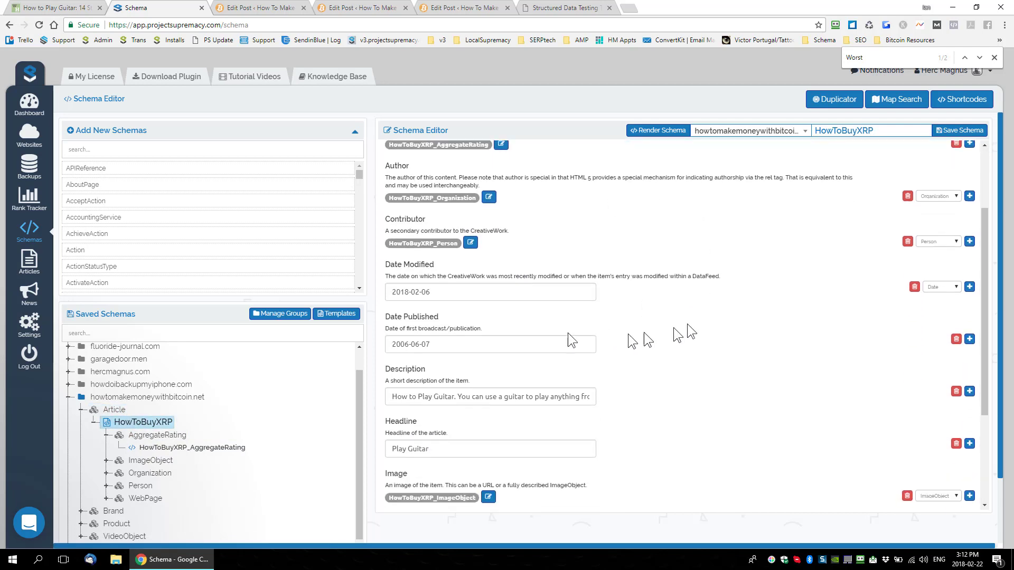
scroll(464, 369, down, 1)
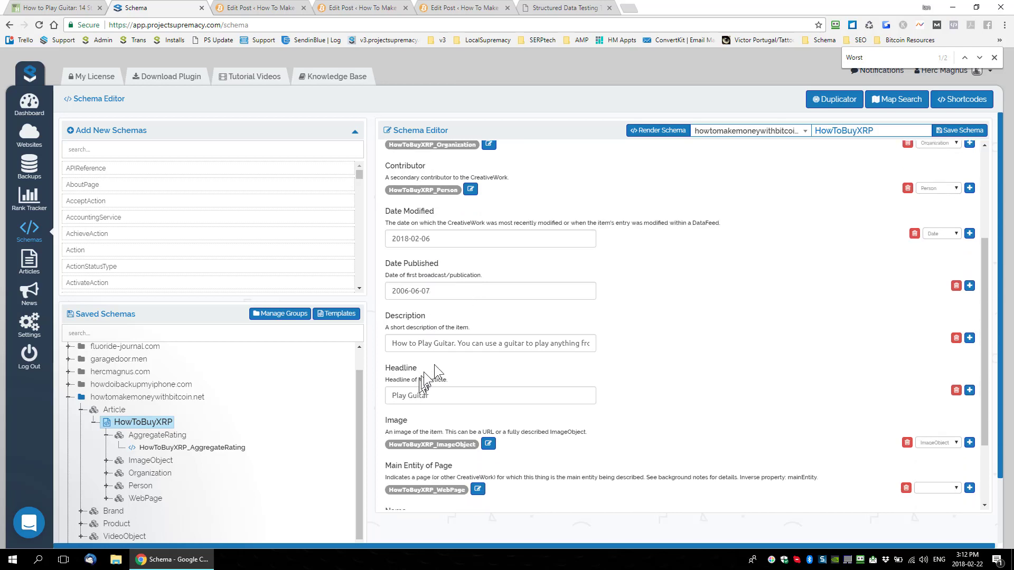
scroll(475, 385, down, 2)
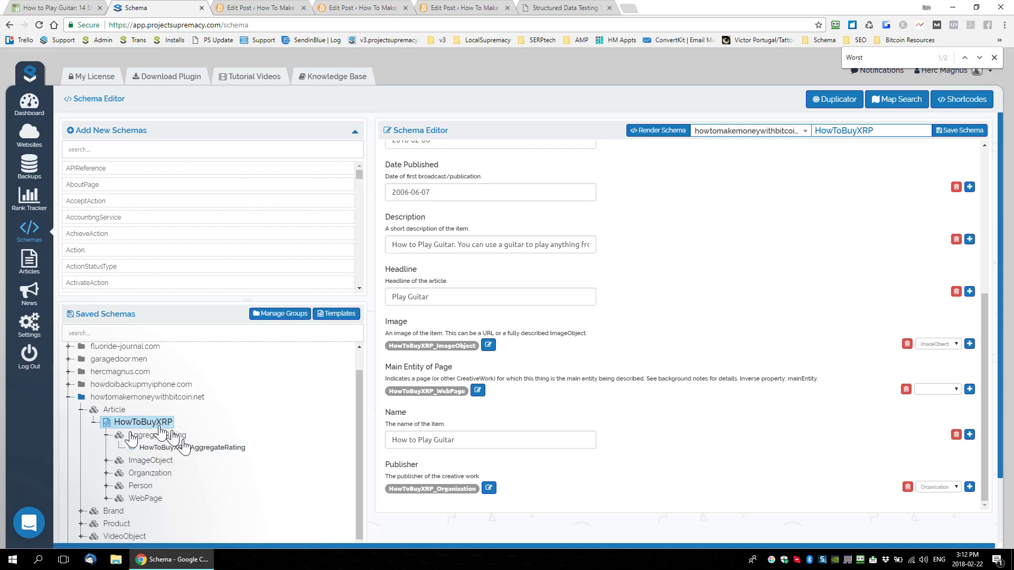
triple_click(454, 195)
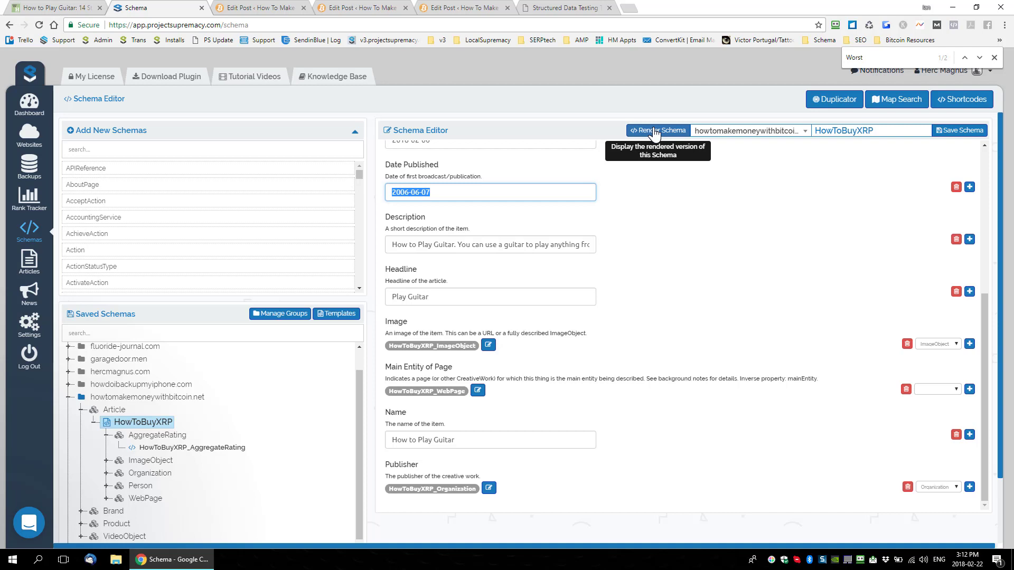
click(448, 192)
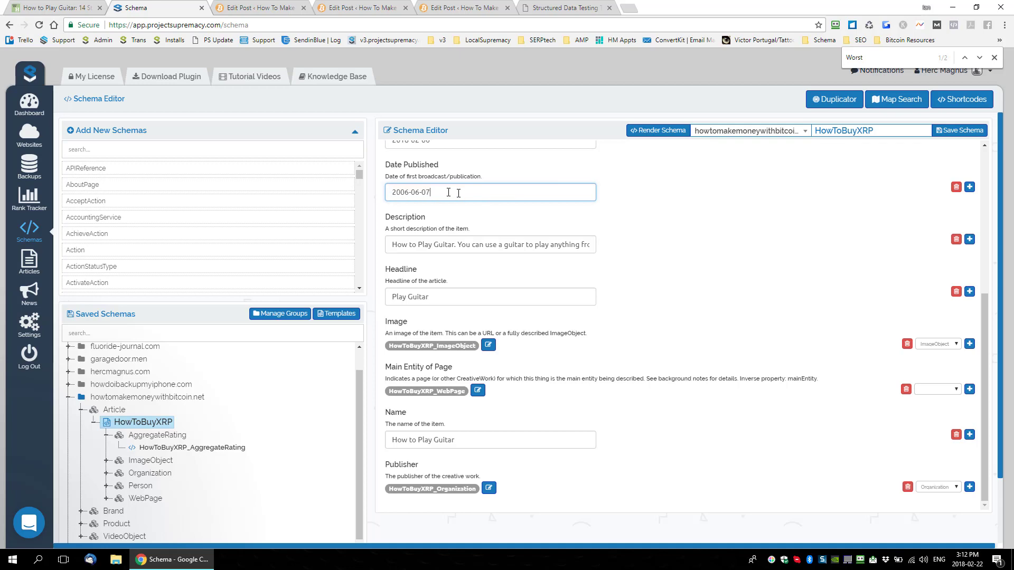
scroll(586, 269, up, 3)
scroll(507, 269, up, 3)
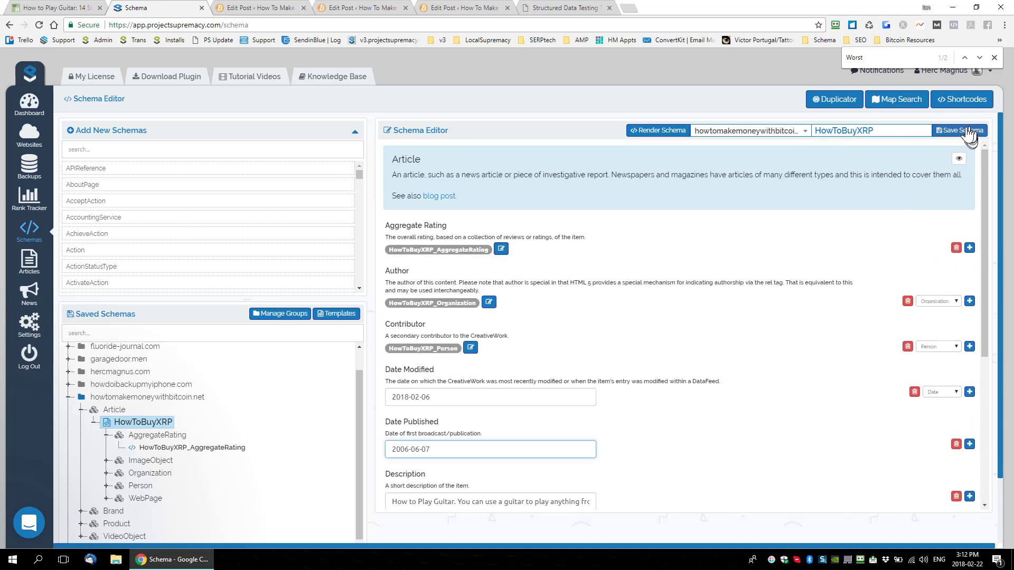
click(959, 160)
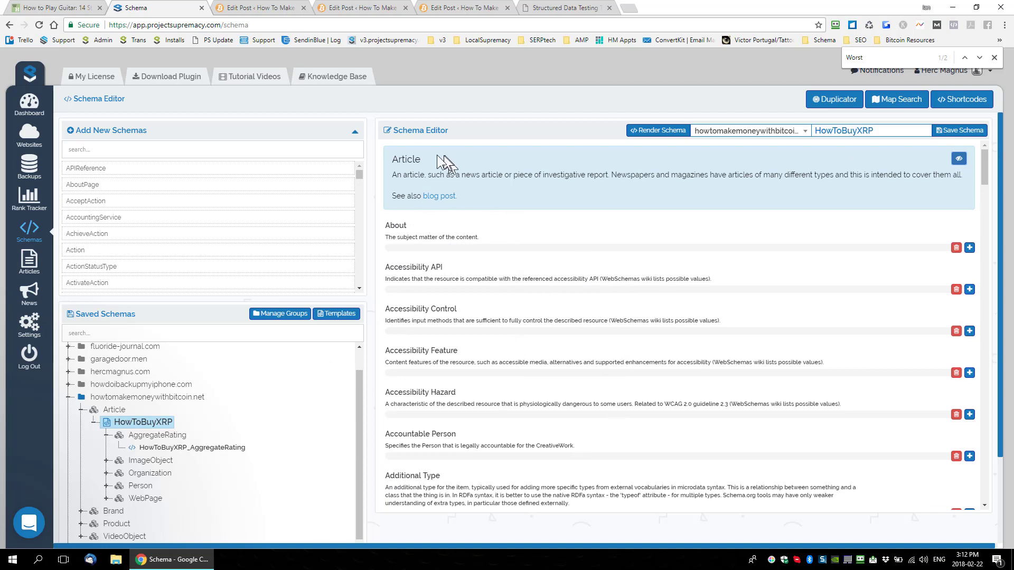
double_click(409, 158)
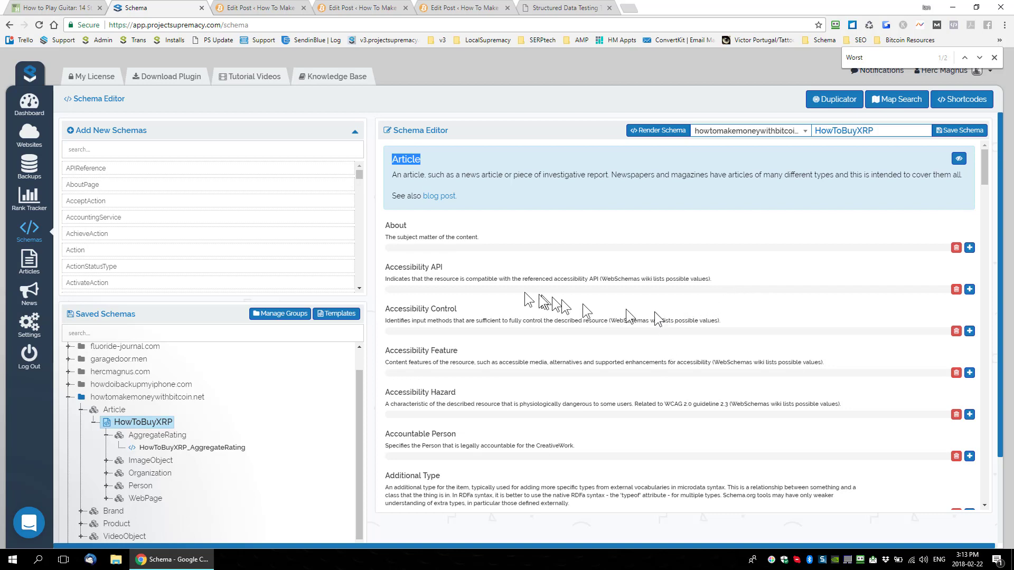
Step: Search the managed websites for "howtomake" and open the per-page schemas of howtomakemoneywithbitcoin.net
click(33, 137)
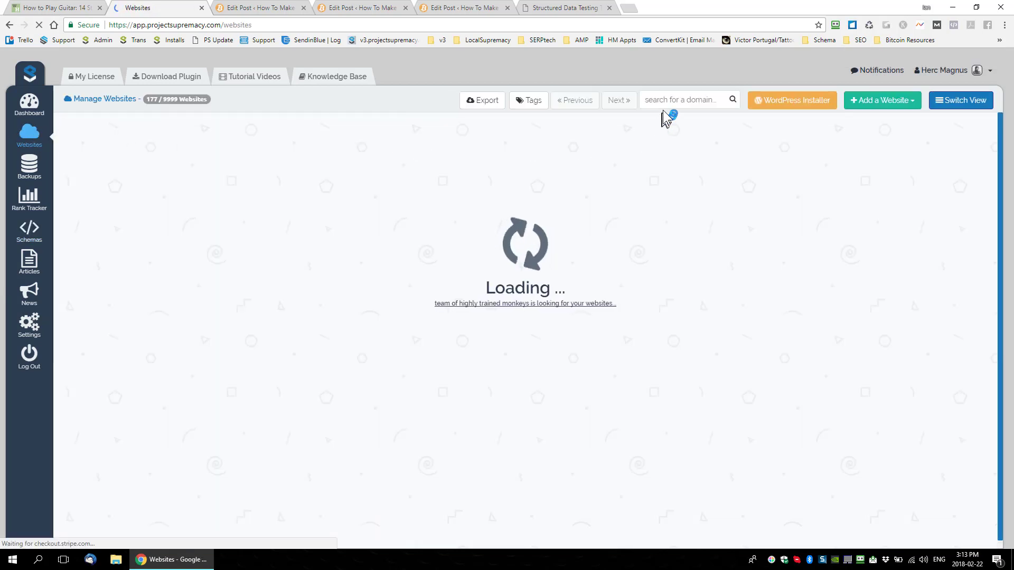
text(how)
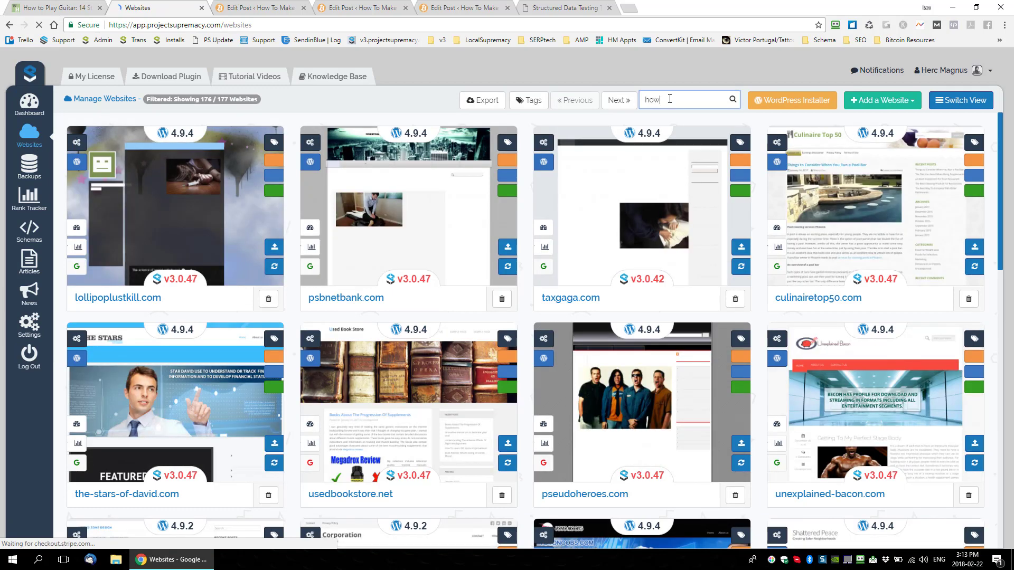
text(tomake)
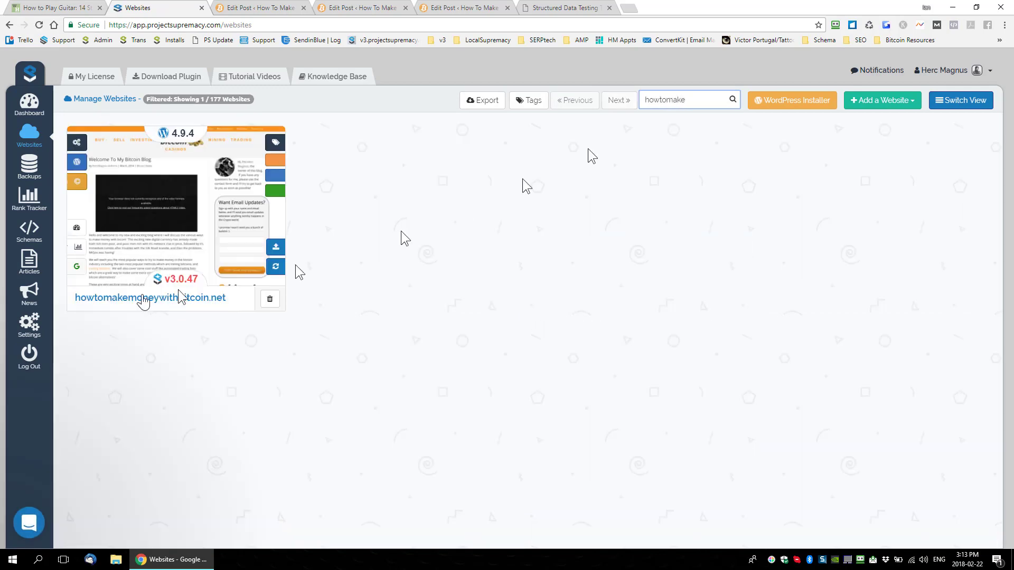
click(106, 150)
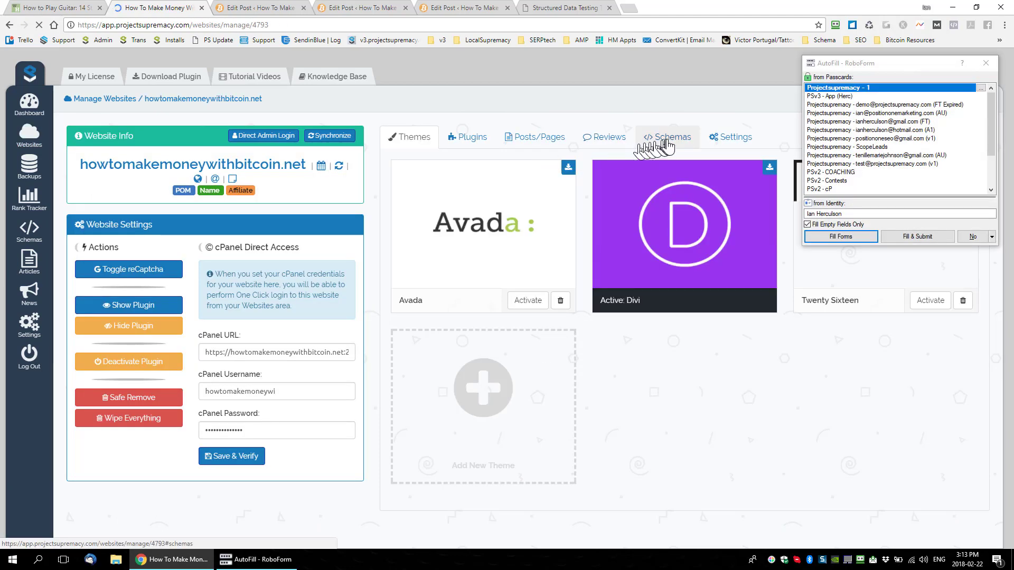
click(667, 138)
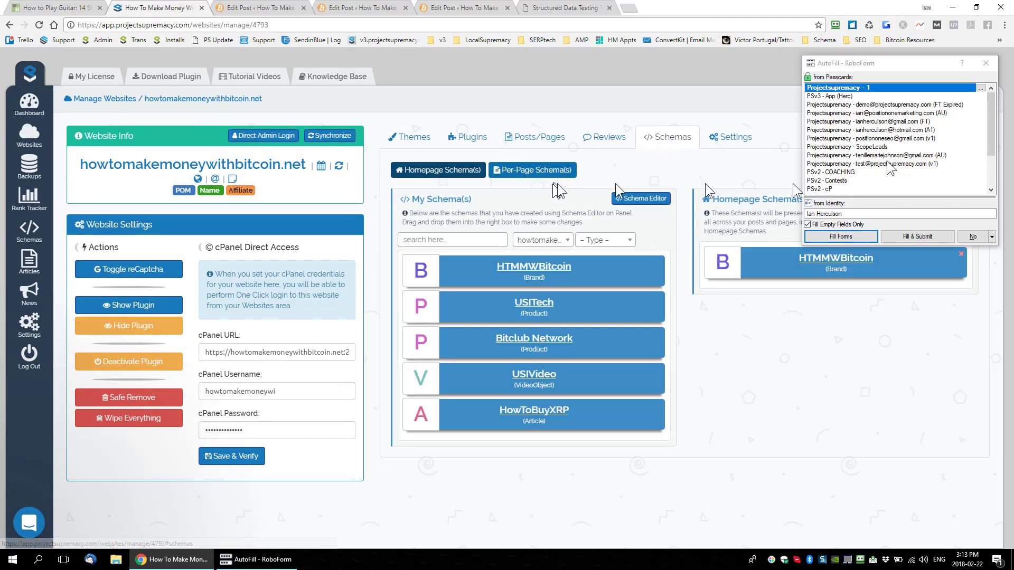
click(985, 64)
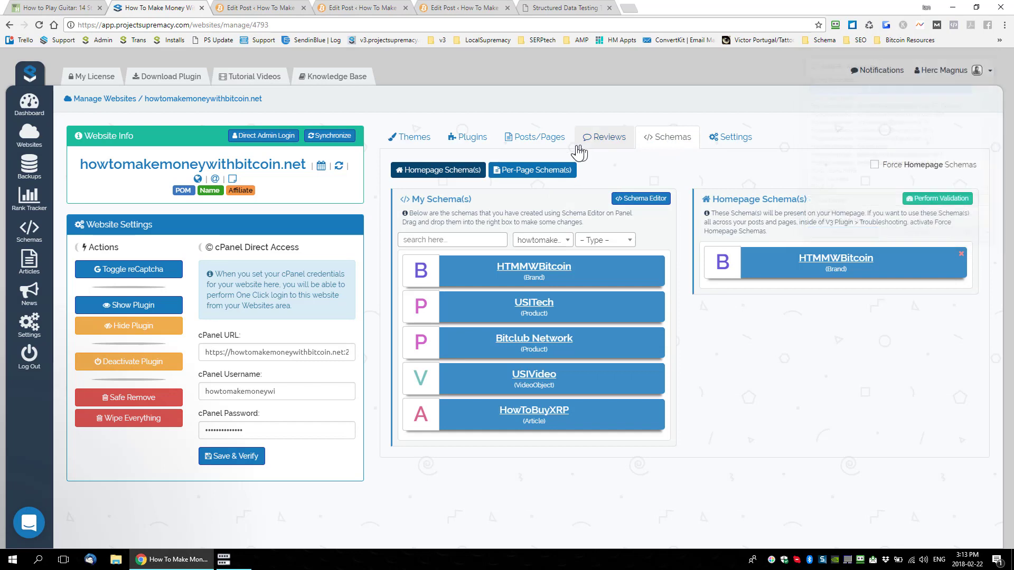
click(536, 170)
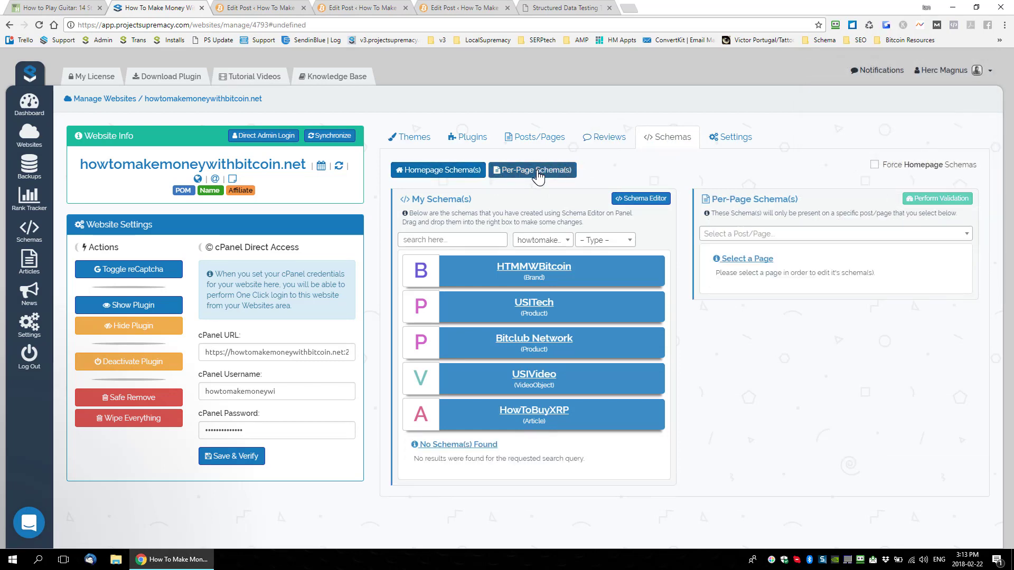
Step: Find the How To Buy Ripple post and assign the HowToBuyXRP Article schema to it
click(739, 237)
text(XR)
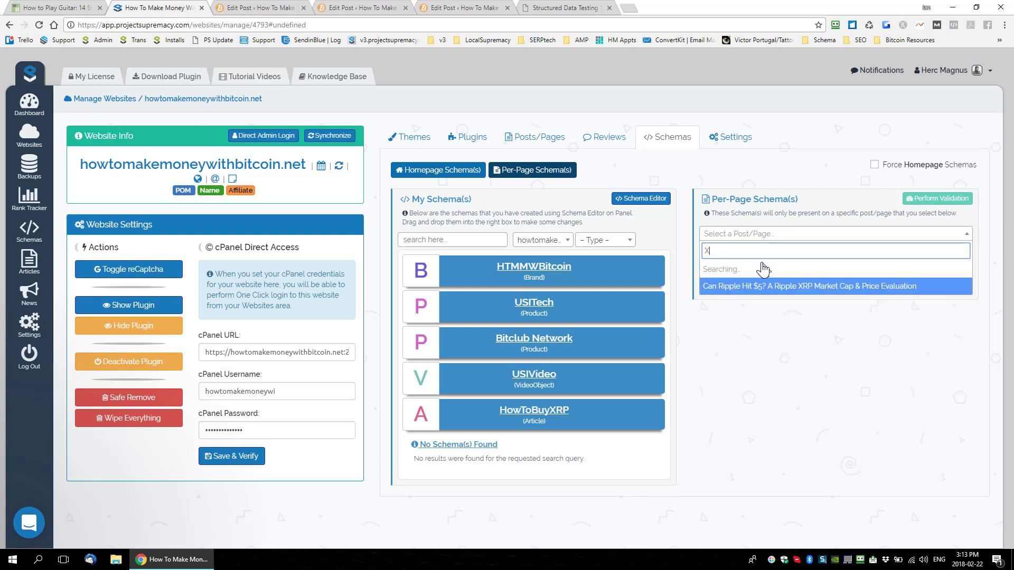
key(BackSpace)
text(Ripple)
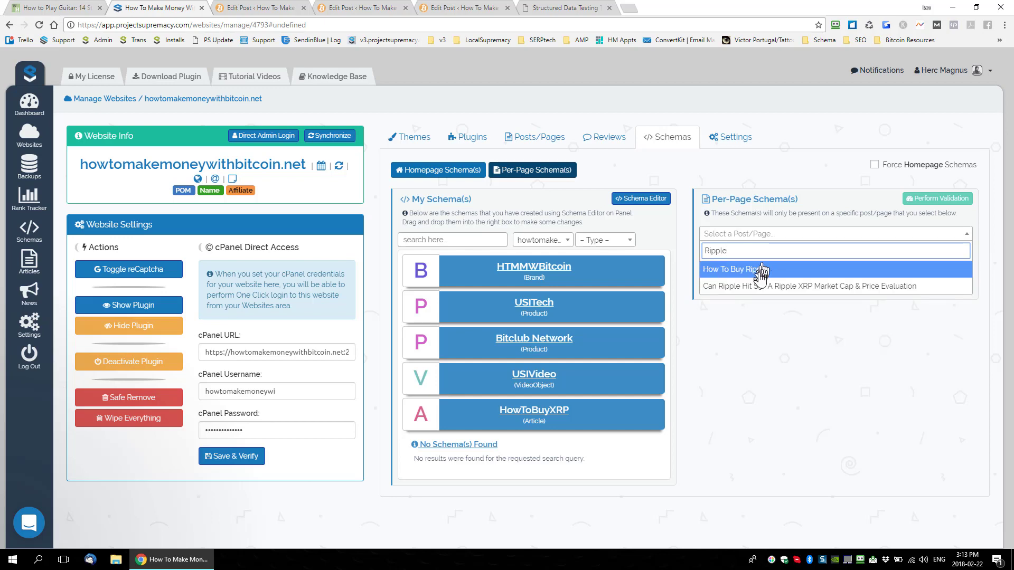
click(737, 268)
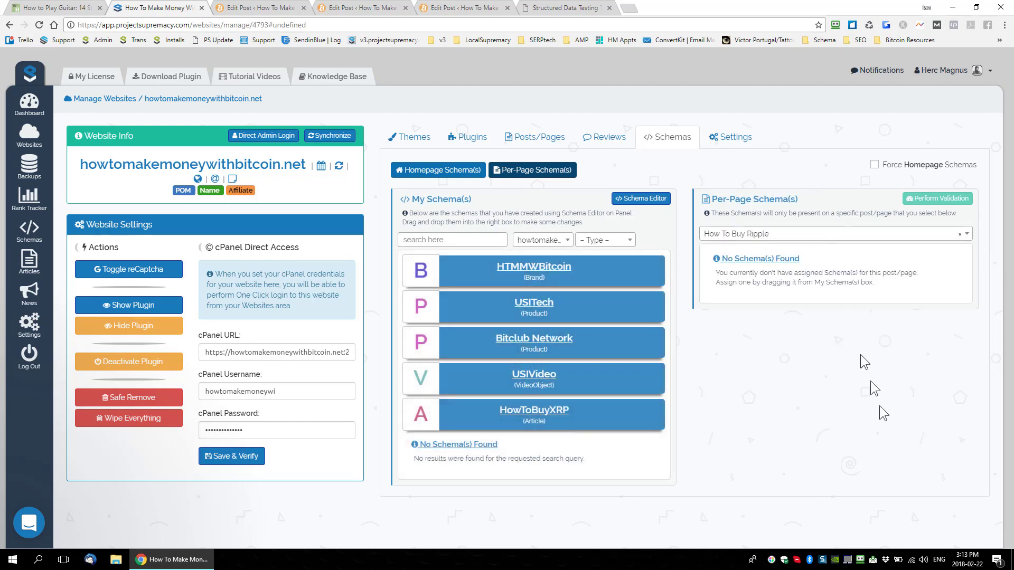
drag(554, 422, 807, 272)
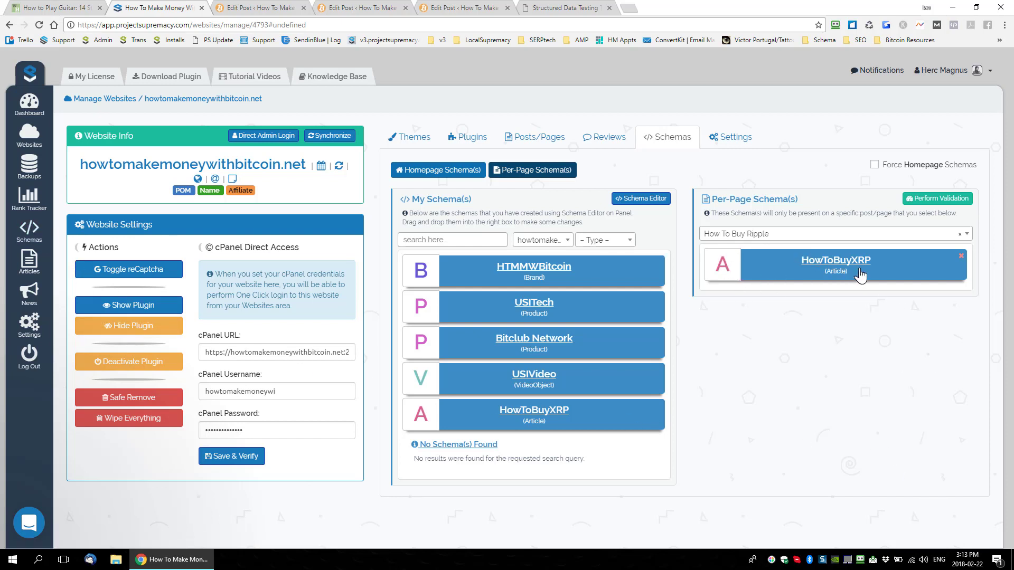
Step: Open the schema editor and expand howtomakemoneywithbitcoin.net's HowToBuyXRP Article to examine its nested AggregateRating, ImageObject and Organization schemas
click(28, 239)
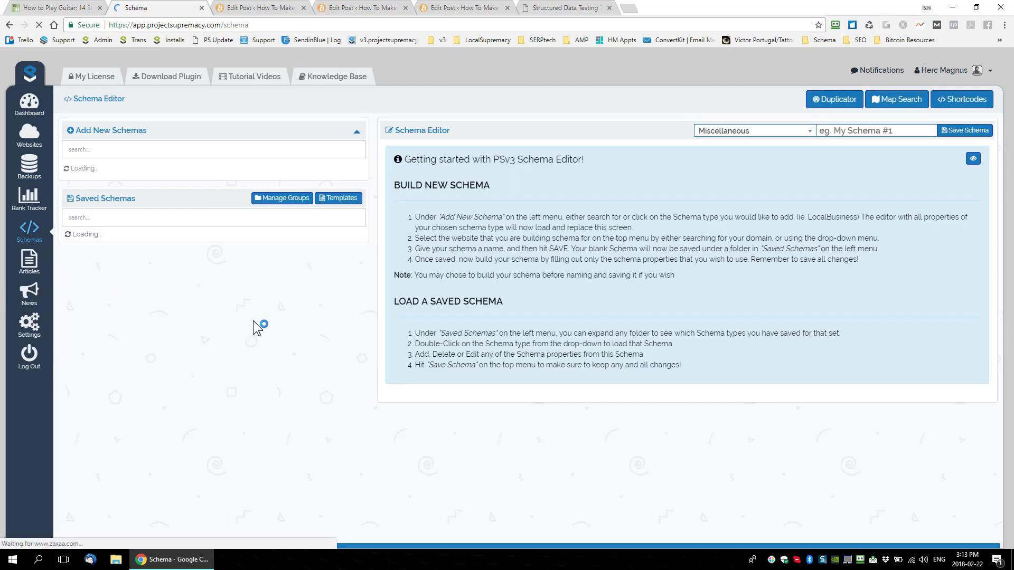
click(357, 132)
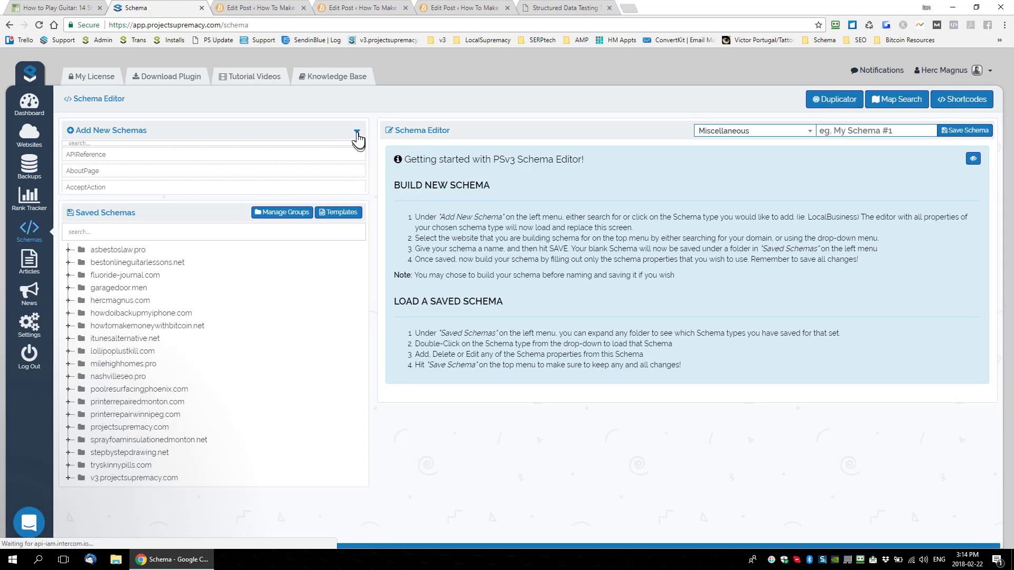
click(68, 263)
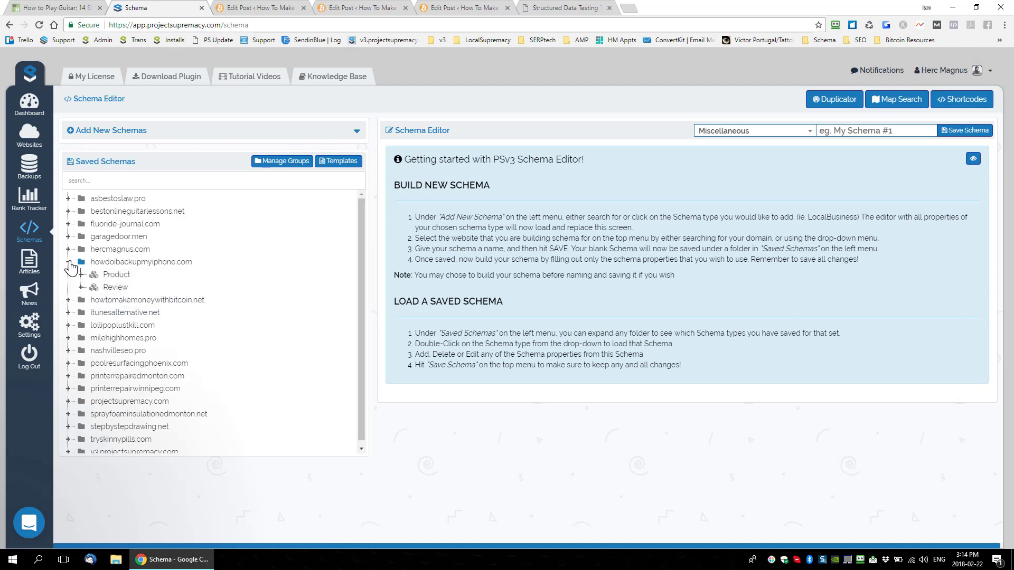
click(69, 263)
click(69, 275)
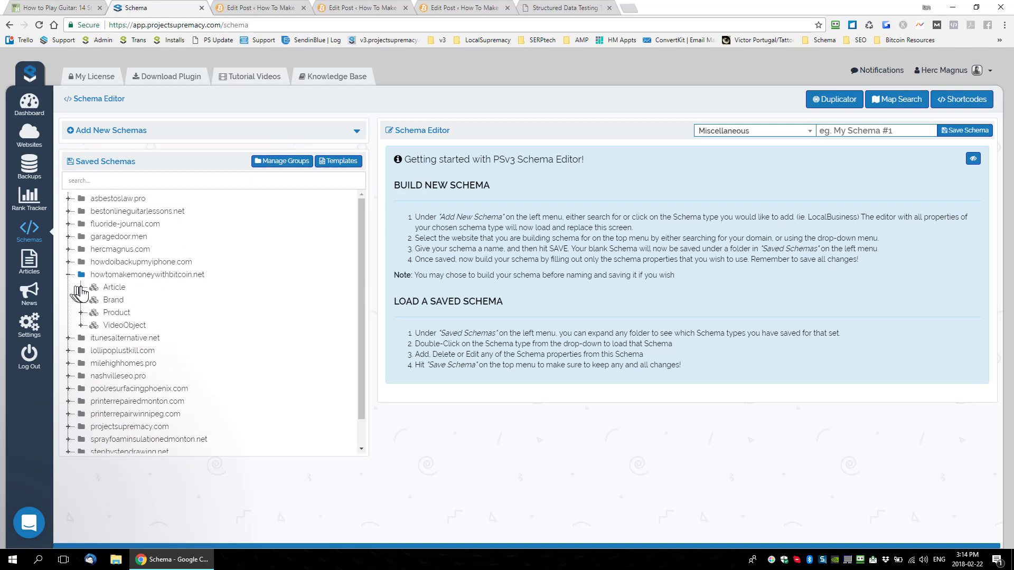
click(81, 287)
click(93, 299)
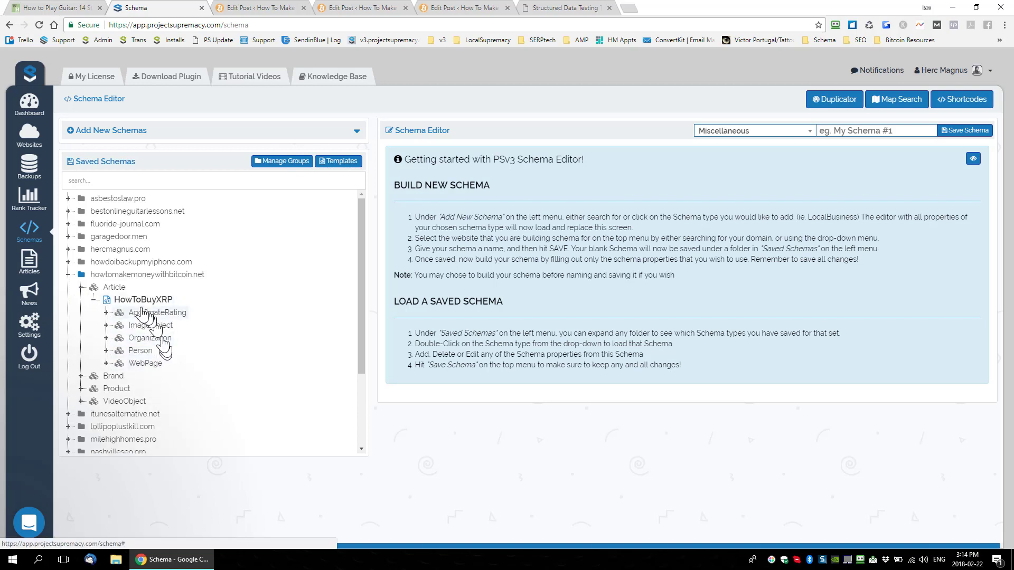
click(106, 313)
click(106, 338)
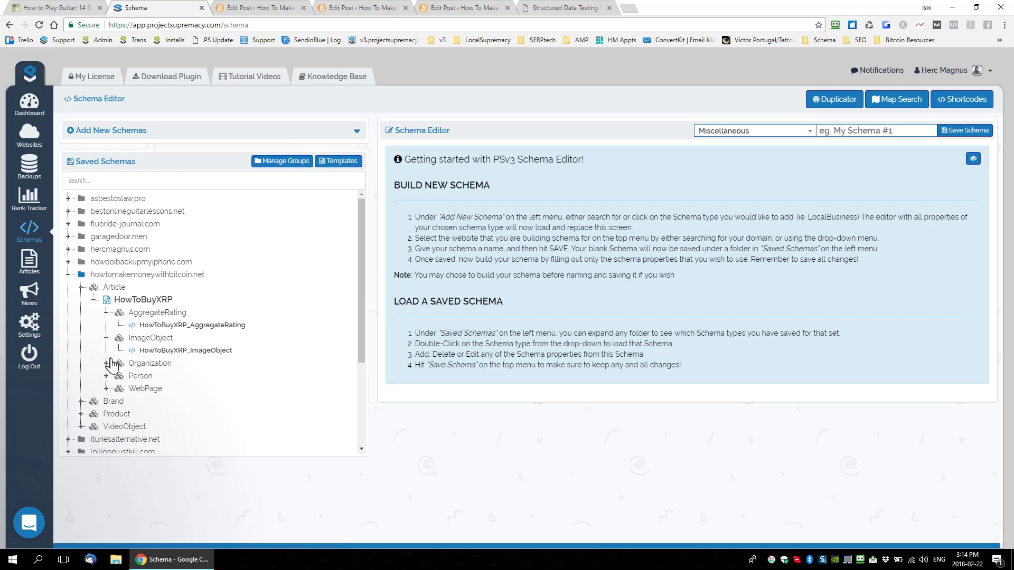
click(107, 363)
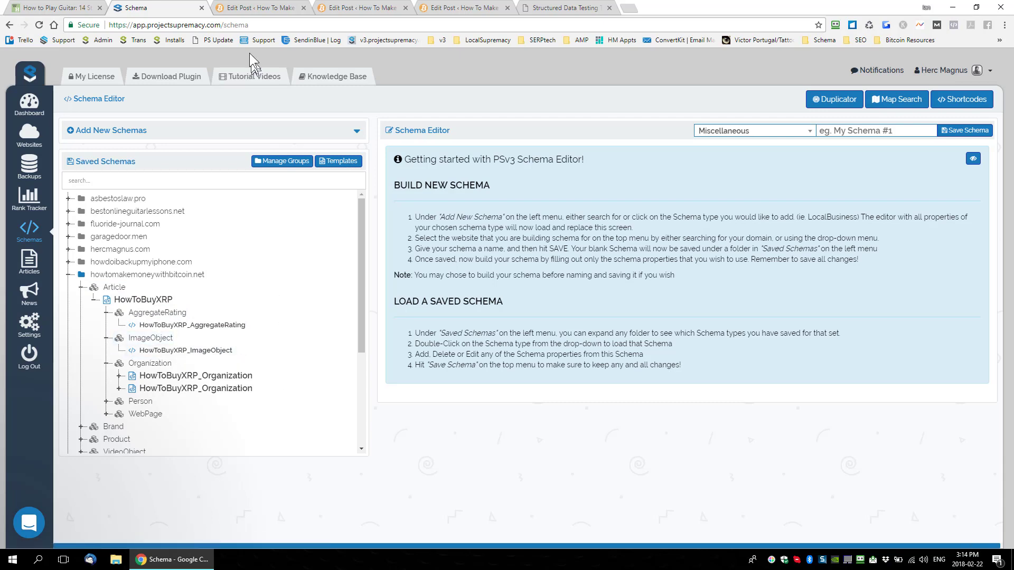
Step: Switch to the WordPress How To Buy Ripple post and close the two other post-editing browser tabs, including Star Ratings
click(259, 10)
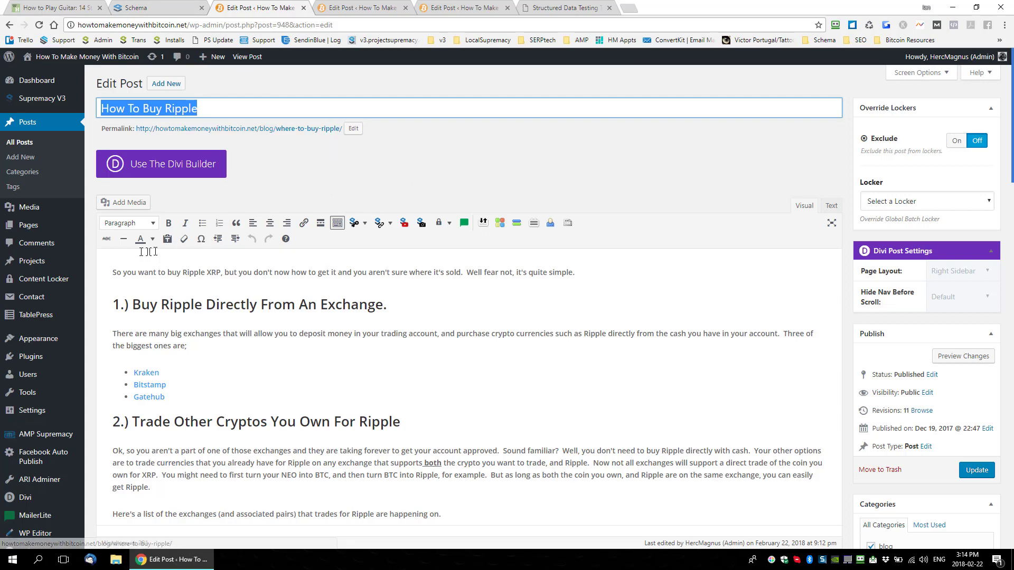
click(379, 8)
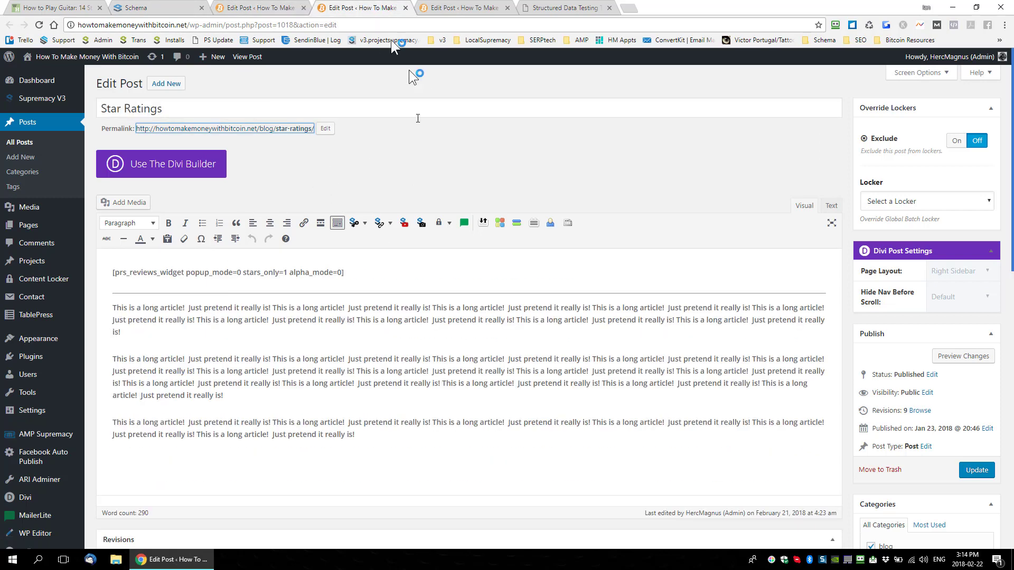
click(302, 9)
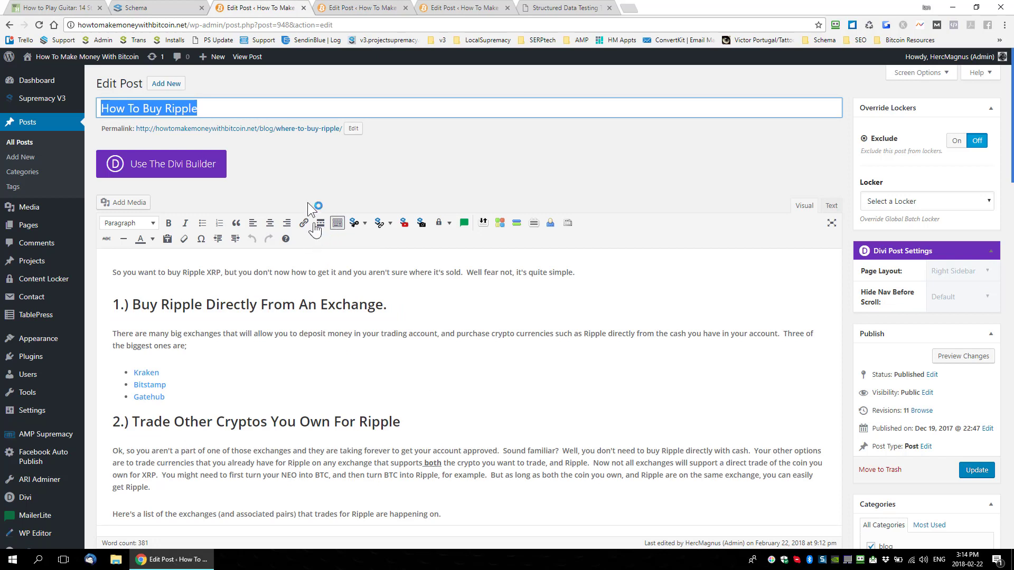
click(404, 9)
click(404, 9)
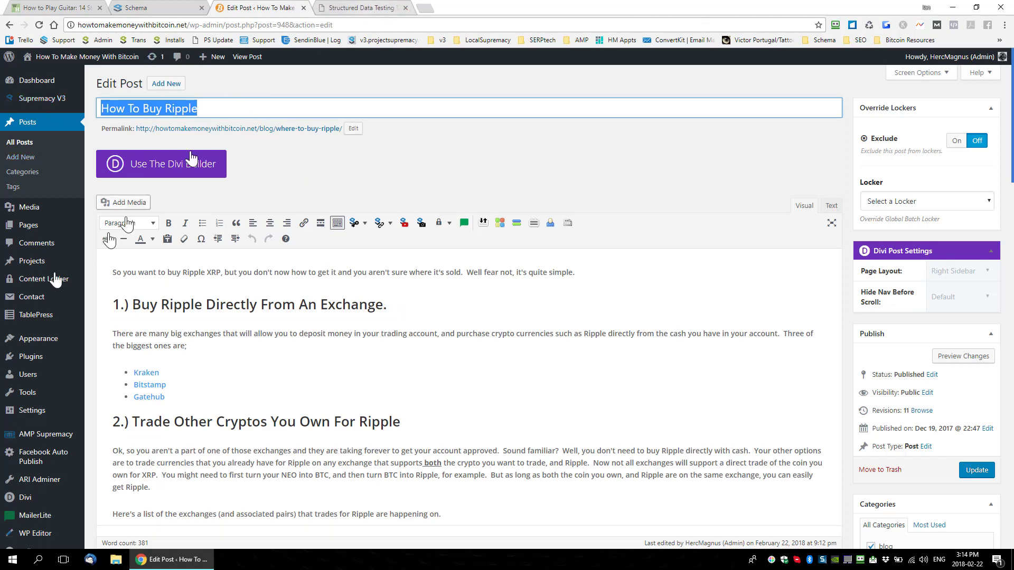
Step: Open the Supremacy V3 reviews page and examine the review widget's global settings and its Ratings text customization
mouse_move(31, 105)
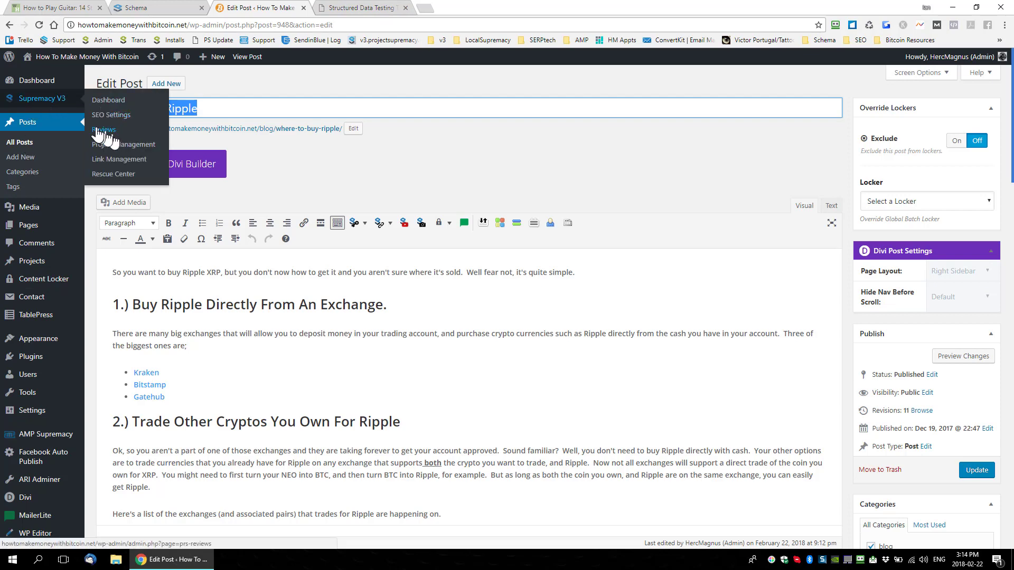
click(100, 130)
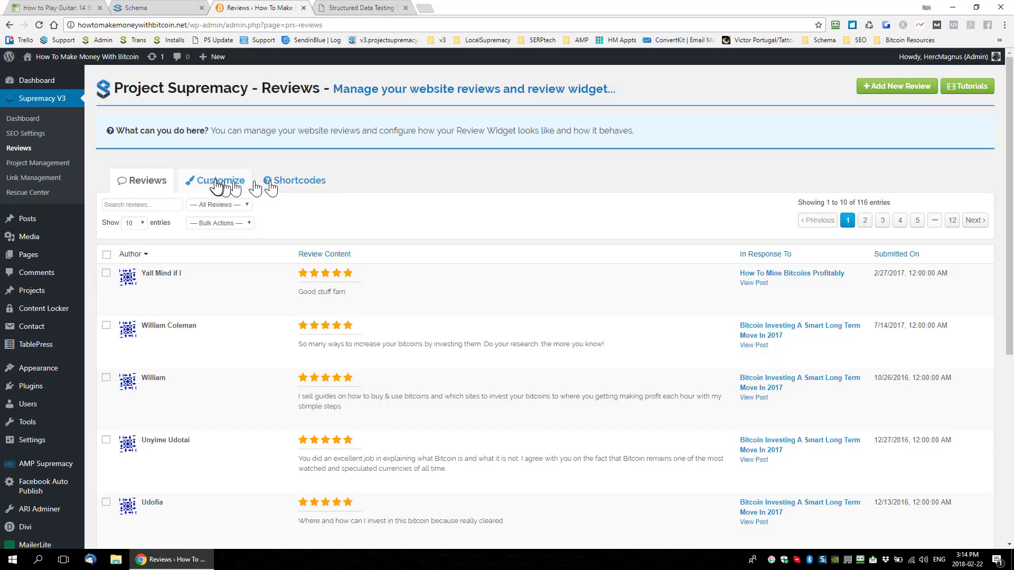
click(217, 182)
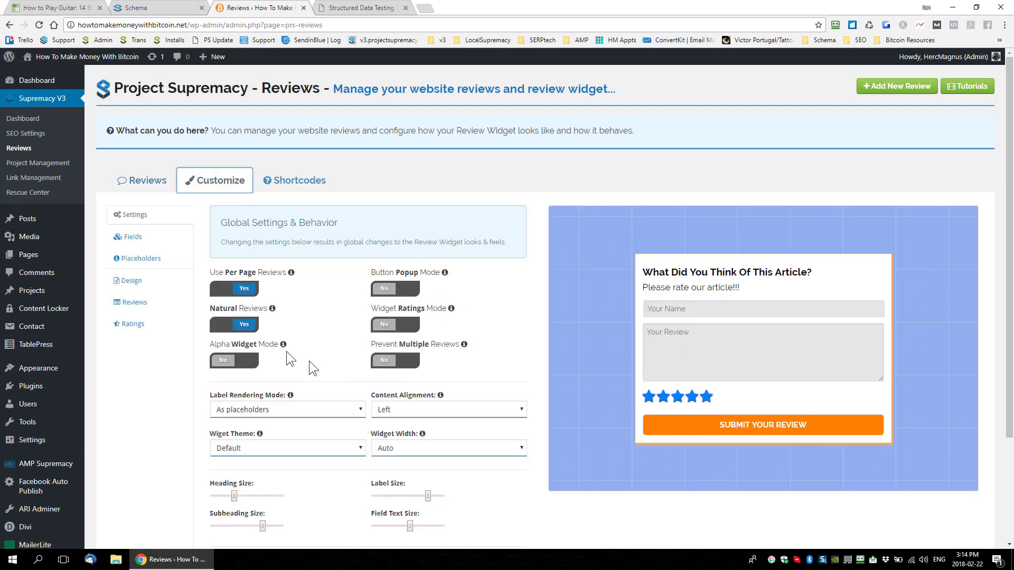
scroll(293, 240, down, 1)
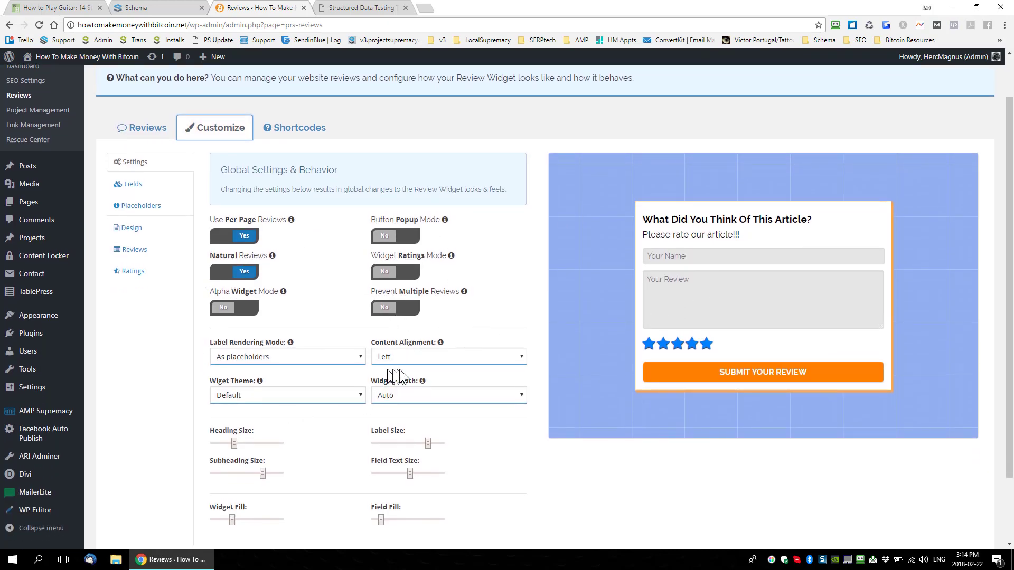
mouse_move(423, 382)
click(131, 272)
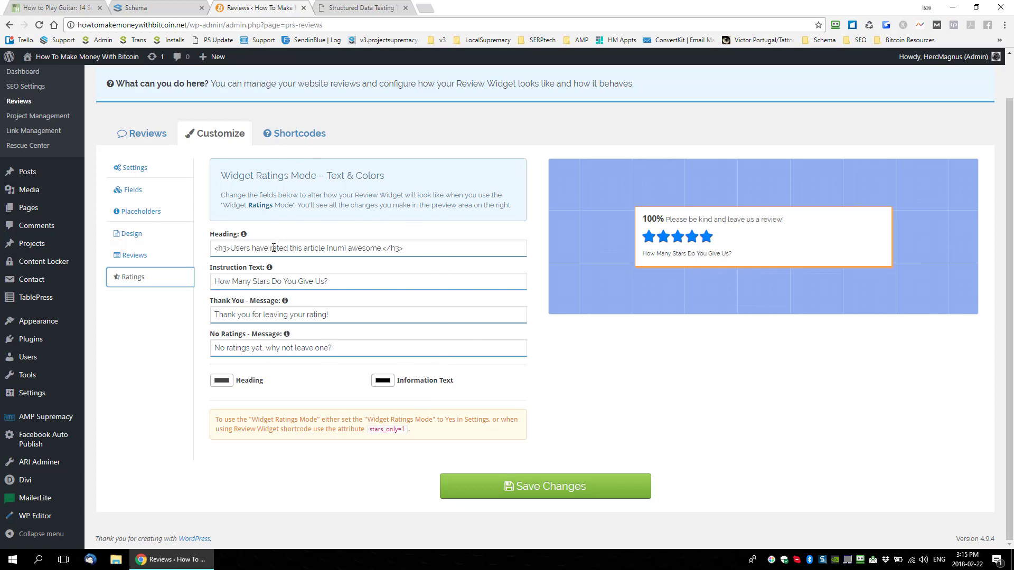
Step: Read the review widget's shortcode options and copy the example [prs_reviews_widget popup_mode=1 stars_only=1 alpha_mode=1]
click(300, 137)
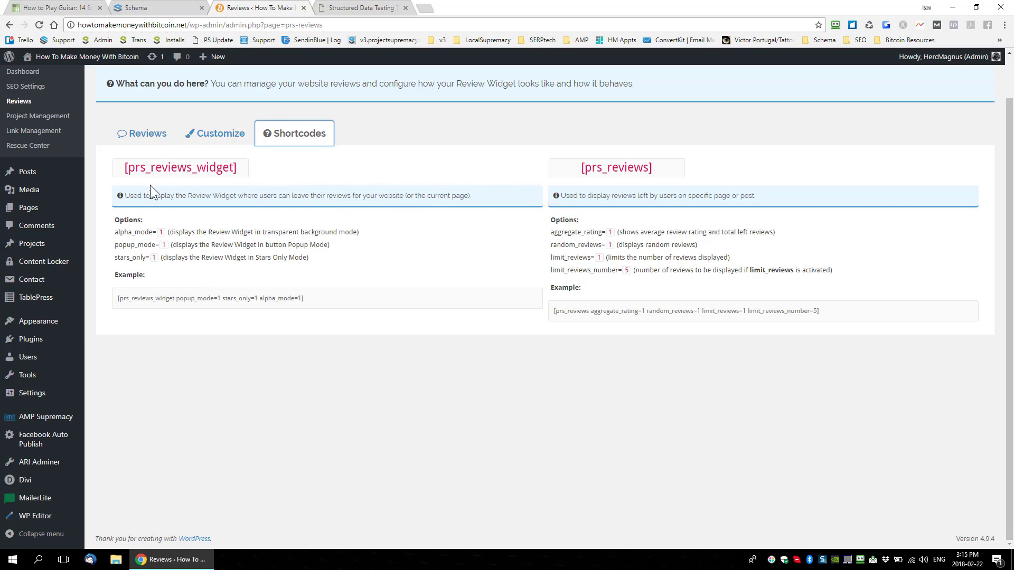
drag(126, 196, 179, 197)
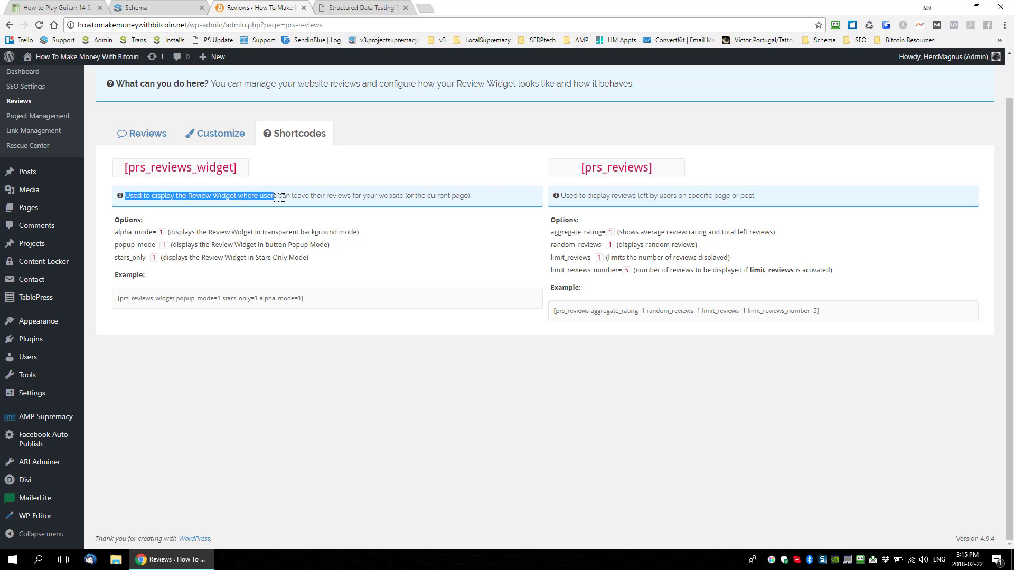
drag(280, 197, 448, 197)
click(414, 271)
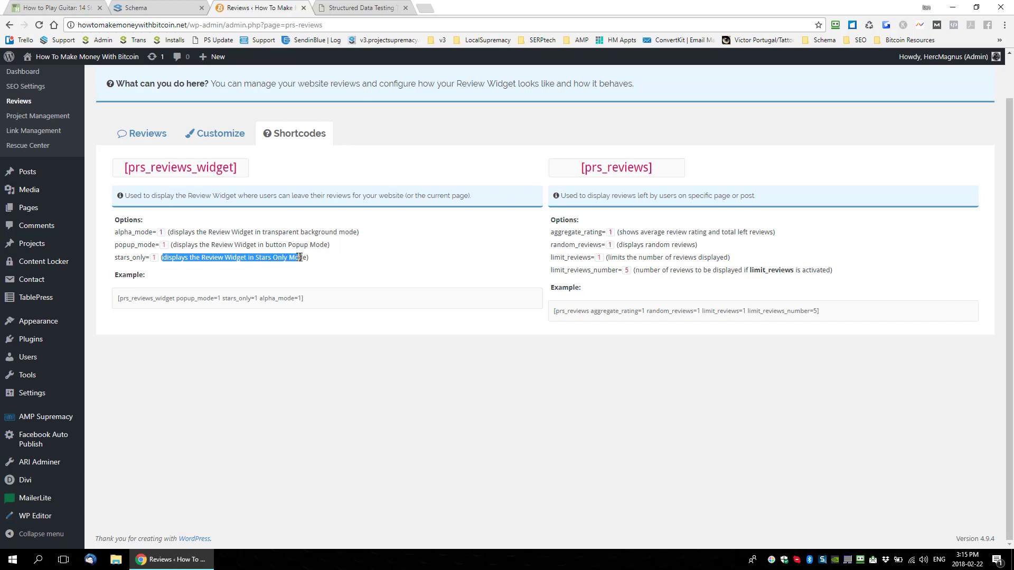
drag(305, 299, 138, 299)
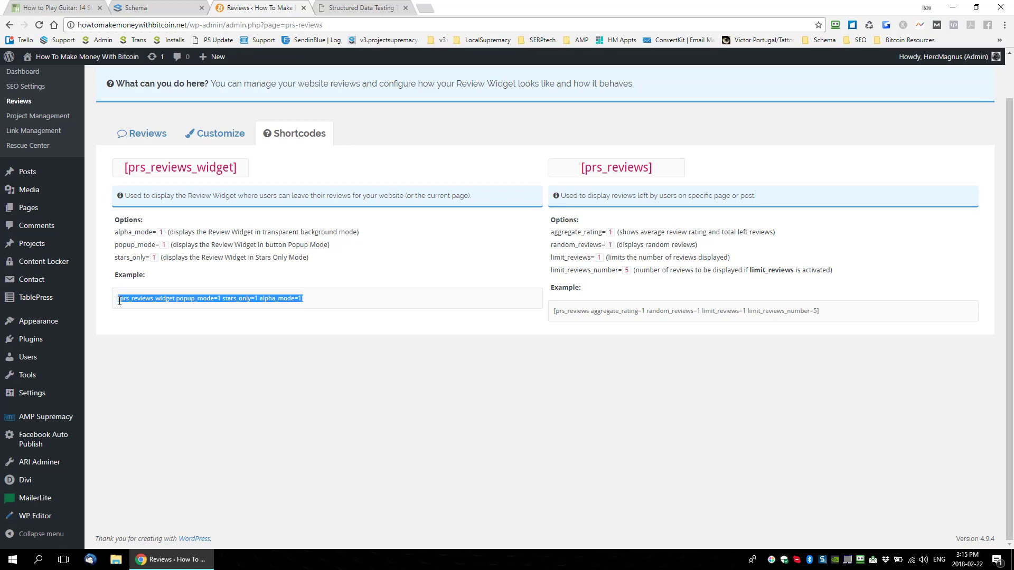
right_click(141, 297)
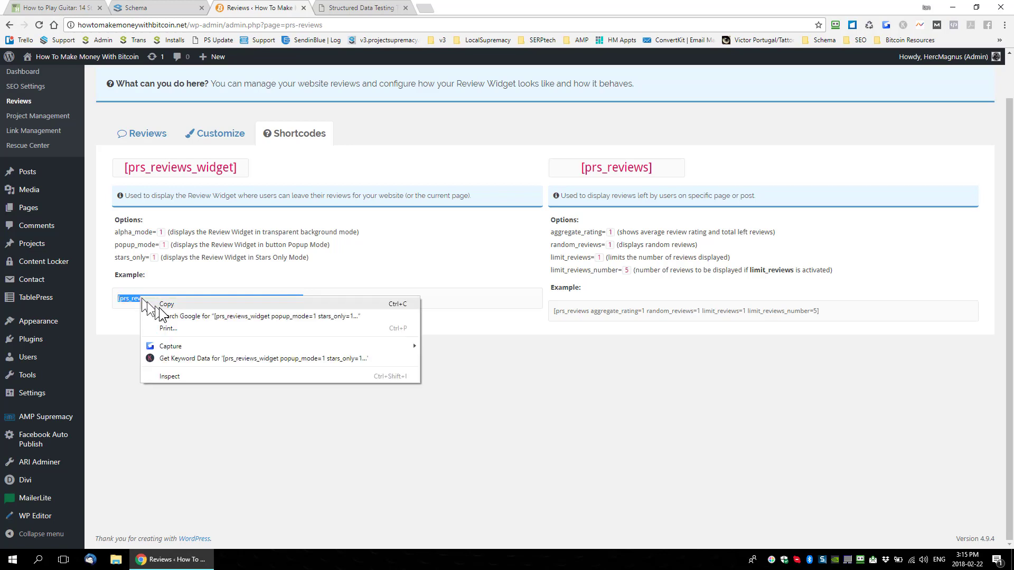
click(153, 302)
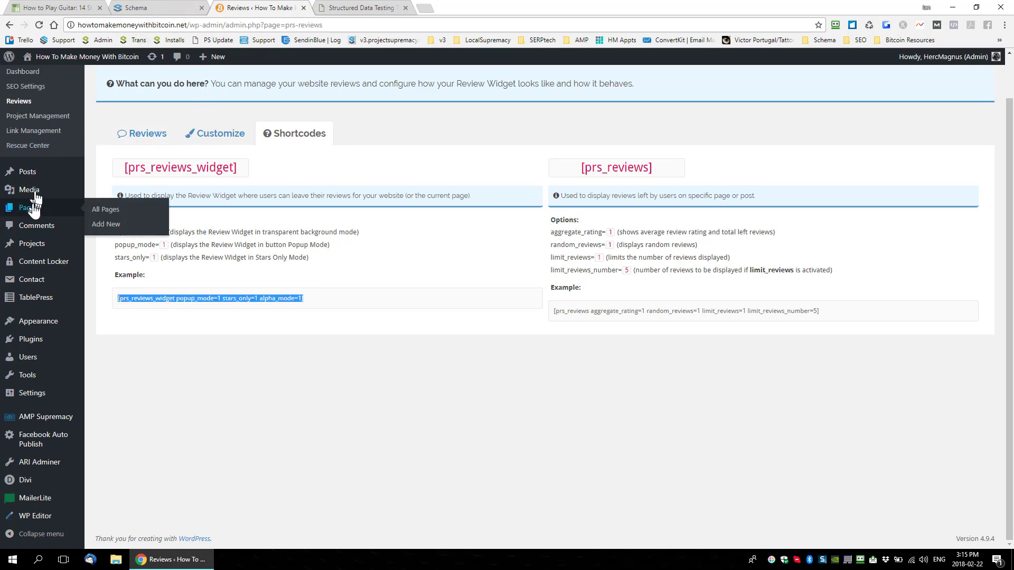
Step: Open the list of all posts in a new browser tab and start editing the How To Buy Ripple post
mouse_move(24, 173)
right_click(101, 174)
click(113, 182)
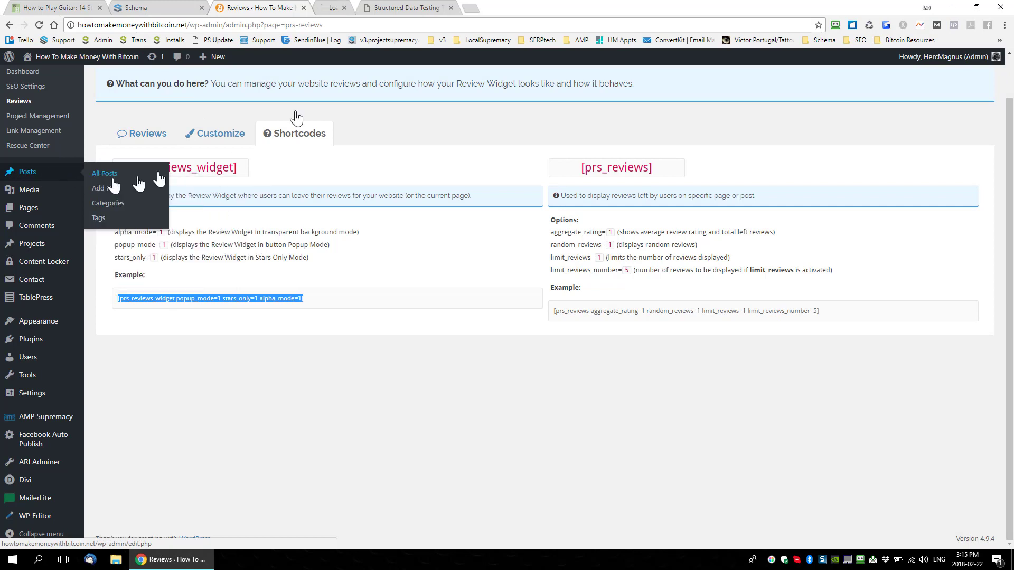
click(369, 8)
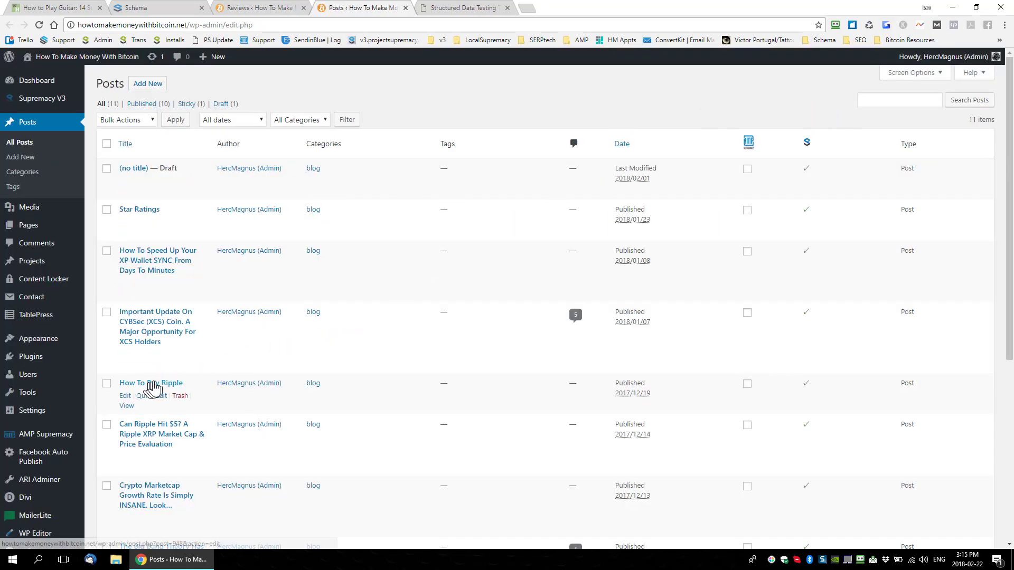
click(125, 395)
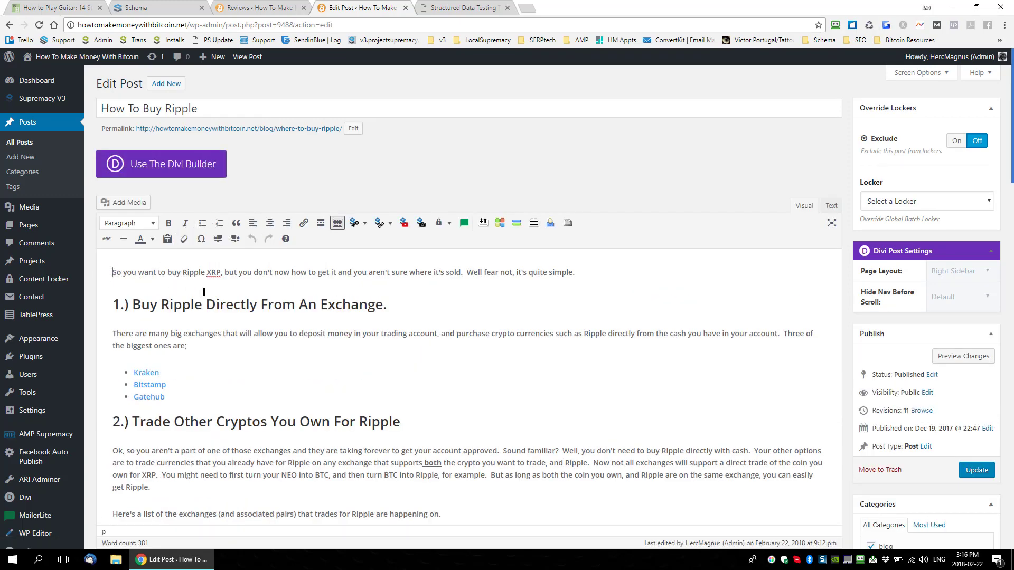
Step: Paste the copied review widget shortcode above the post's first paragraph in the source text and add a horizontal line beneath it
scroll(205, 291, down, 1)
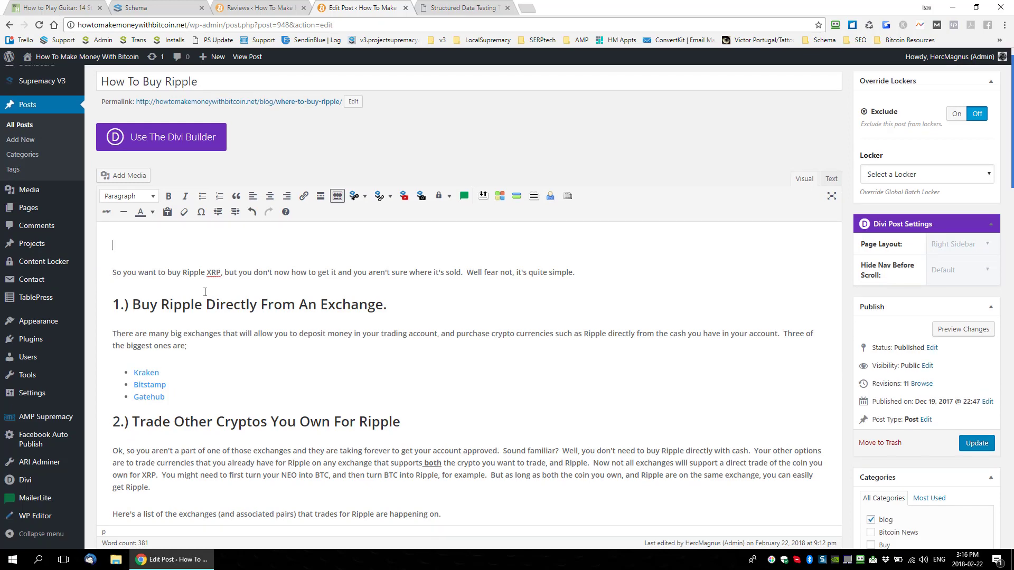
click(831, 178)
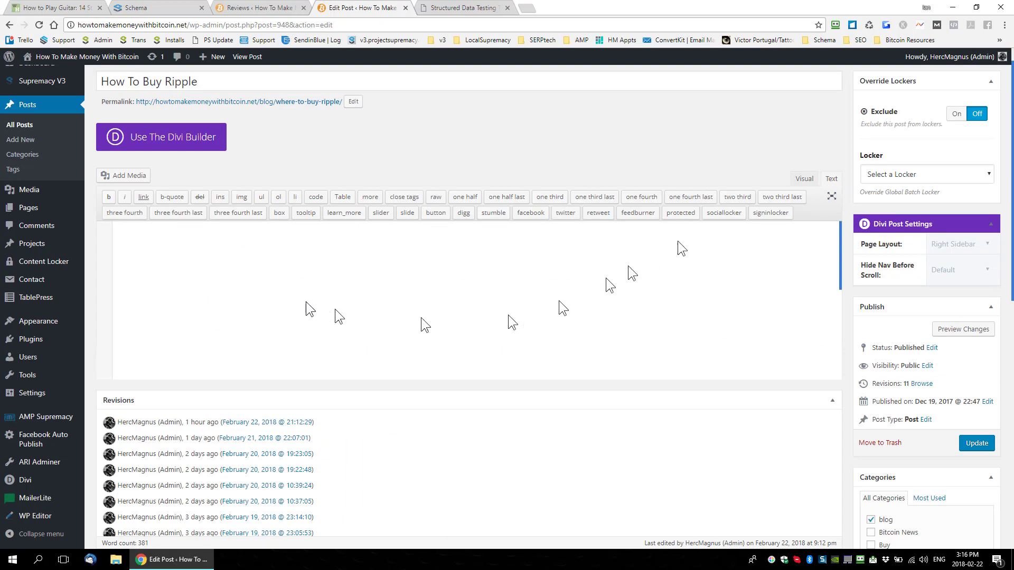
click(792, 183)
click(830, 179)
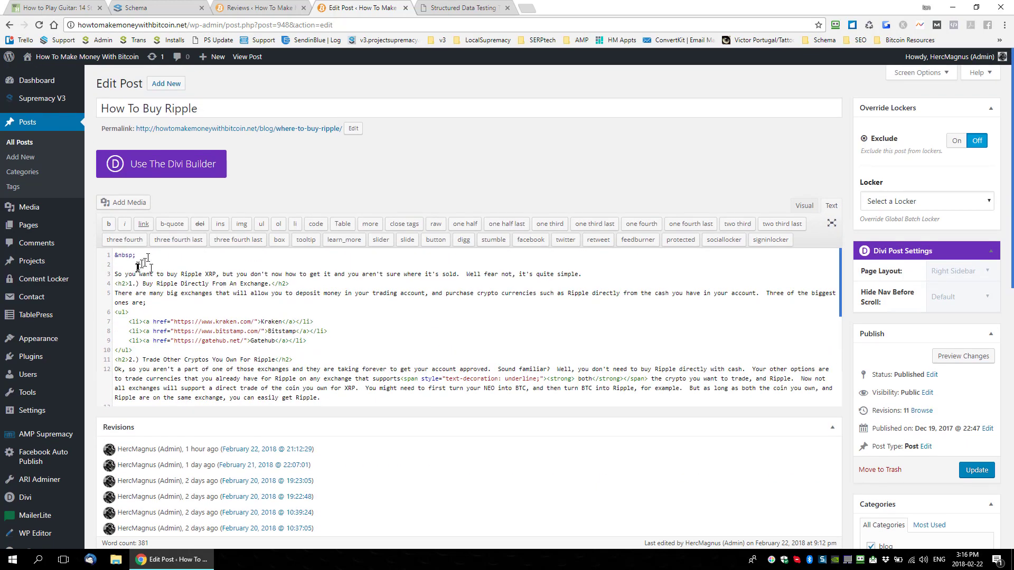
key(ctrl+v)
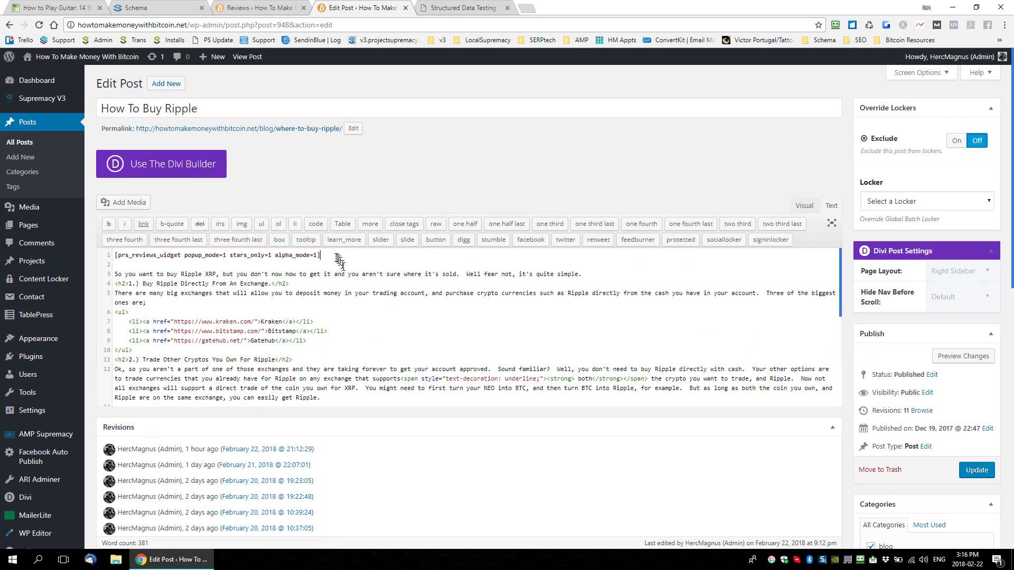
drag(338, 258, 168, 250)
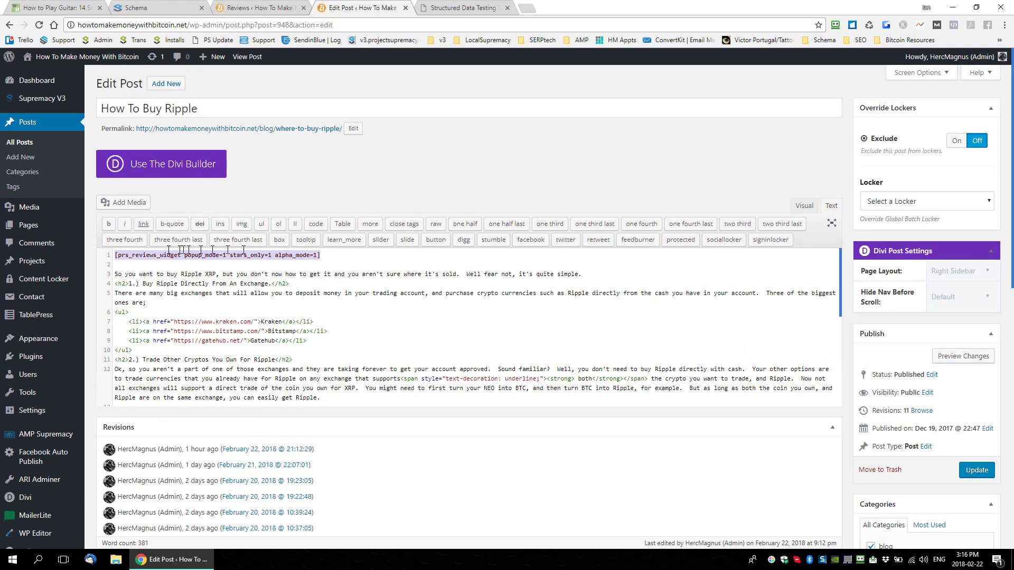
click(803, 206)
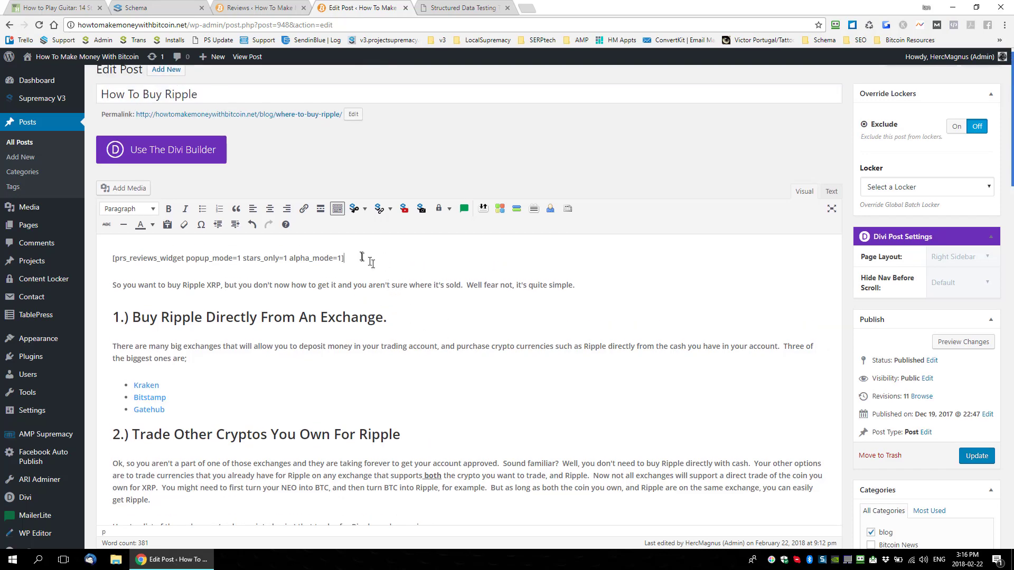
key(Return)
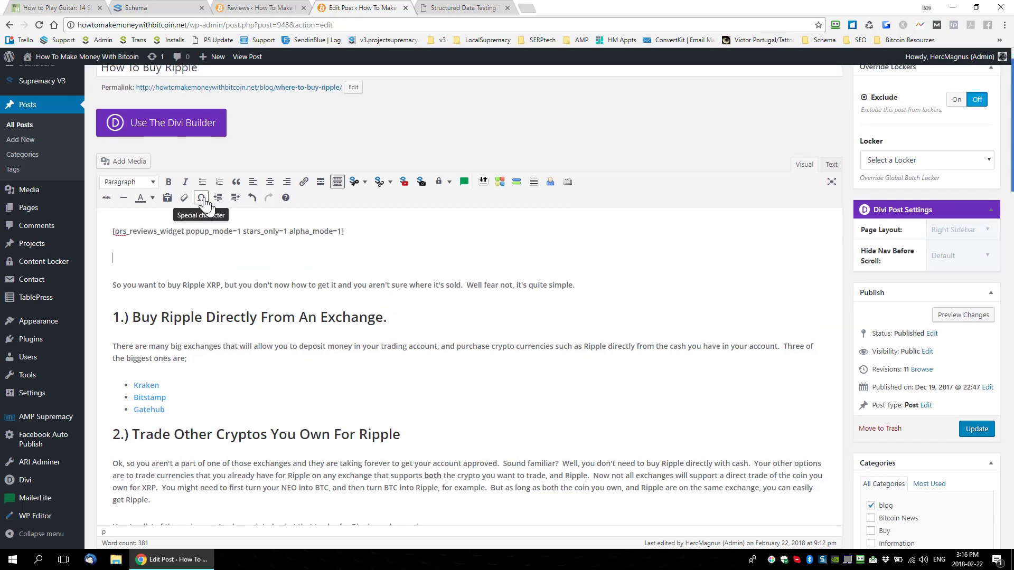
click(123, 198)
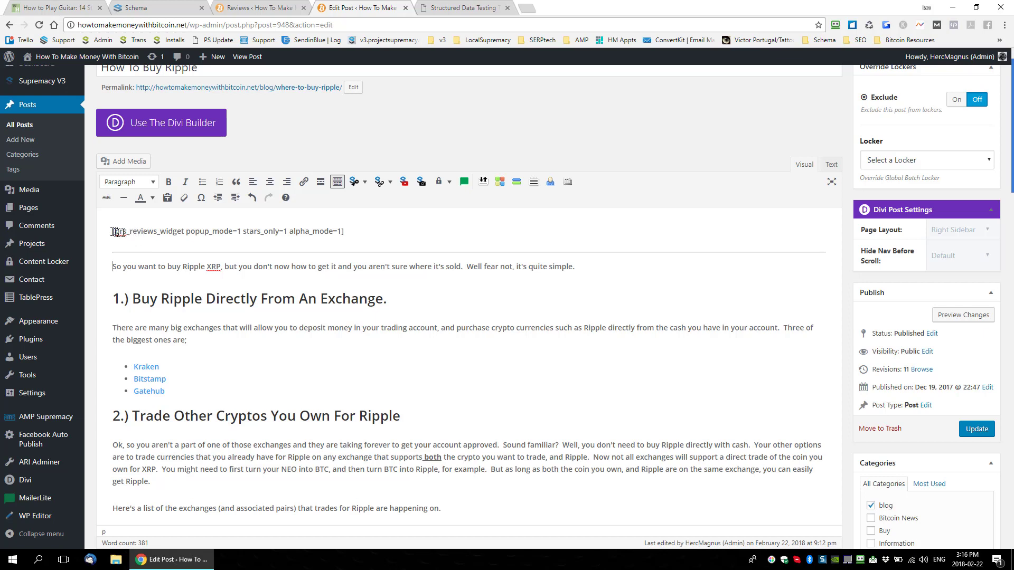
Step: Set popup_mode and alpha_mode to 0 in the post's review widget shortcode
drag(112, 231, 414, 237)
click(222, 235)
text(0)
mouse_move(336, 230)
mouse_down()
mouse_move(299, 233)
mouse_move(342, 233)
mouse_up()
text(0)
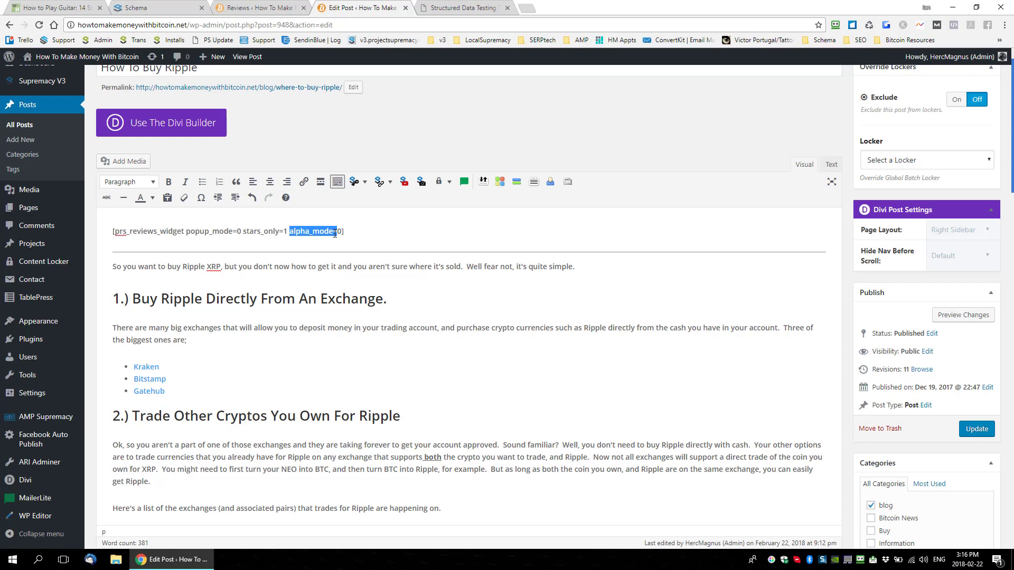
click(357, 233)
drag(373, 232, 112, 232)
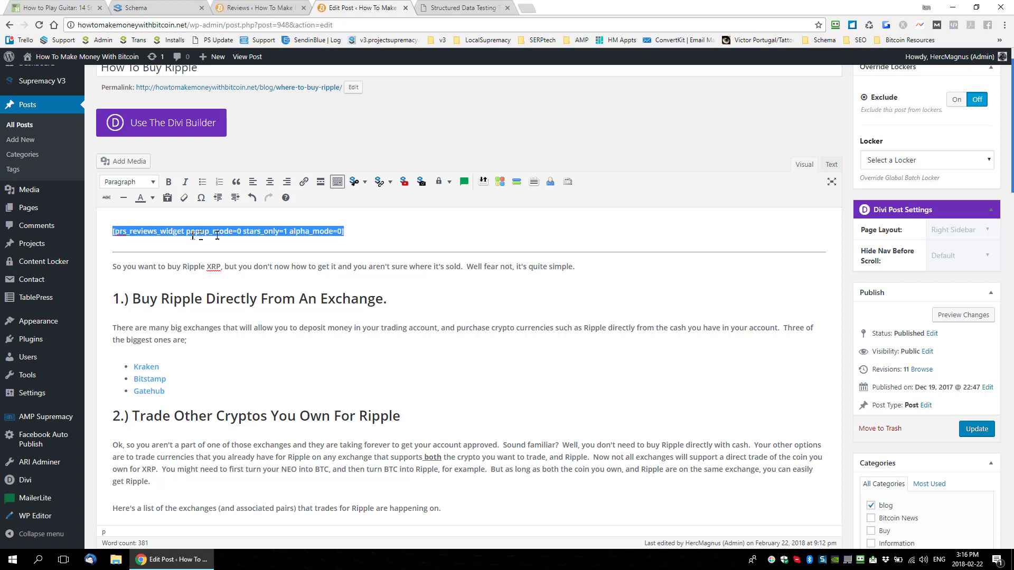
Step: Update the How To Buy Ripple post and open its permalink in a new browser tab to view the review widget
click(978, 433)
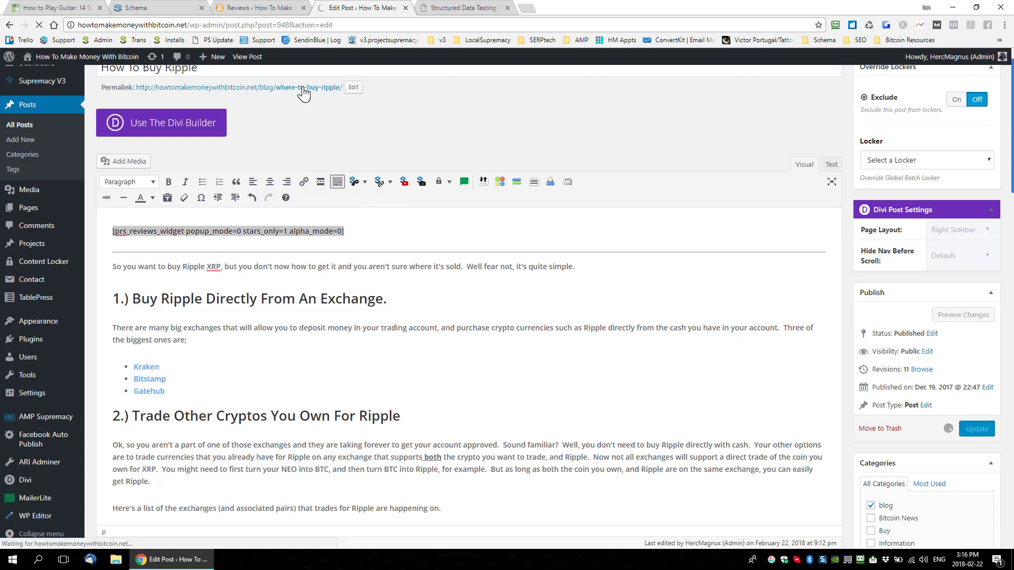
triple_click(365, 231)
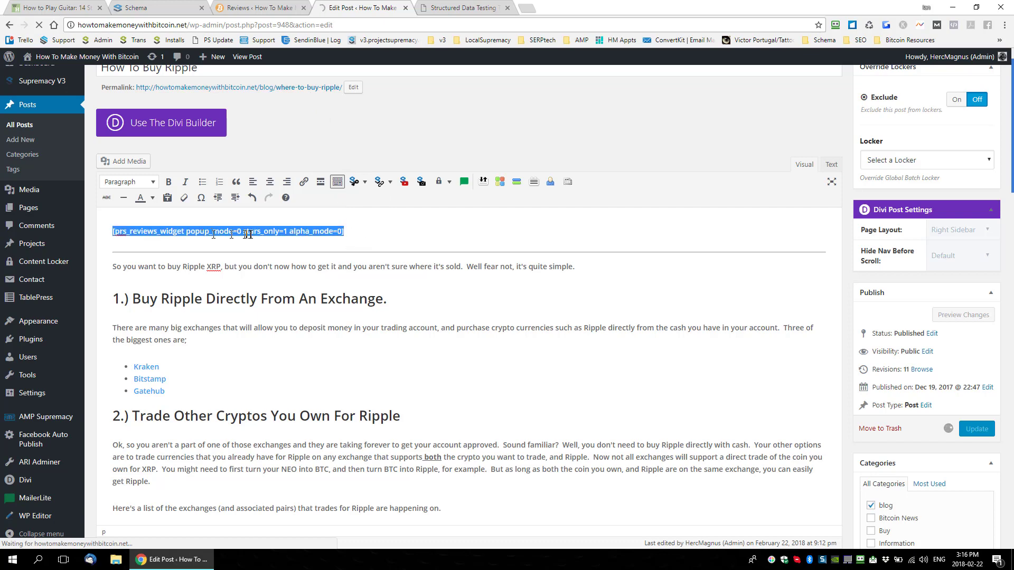
right_click(306, 88)
click(330, 97)
click(453, 10)
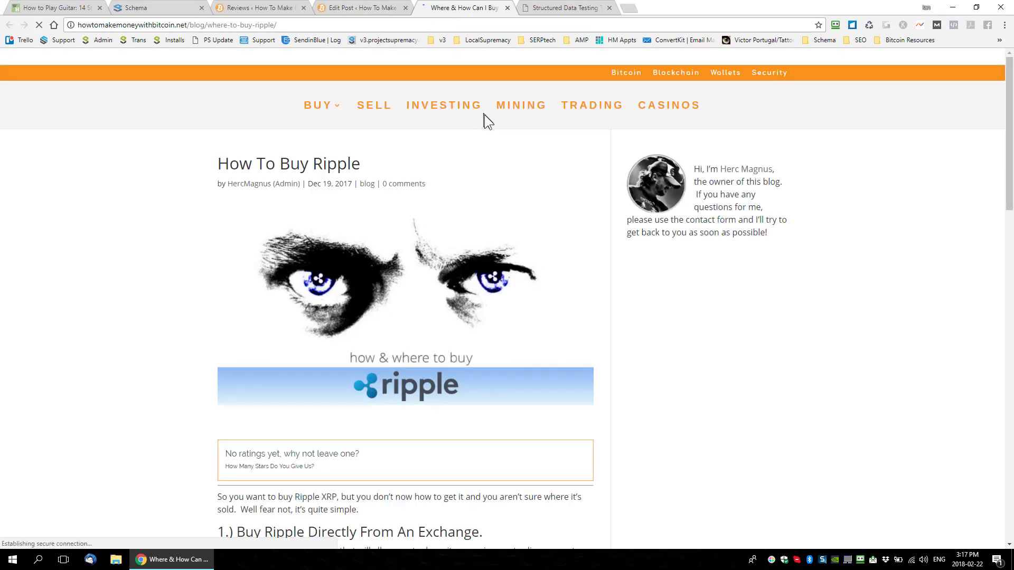
scroll(466, 227, down, 3)
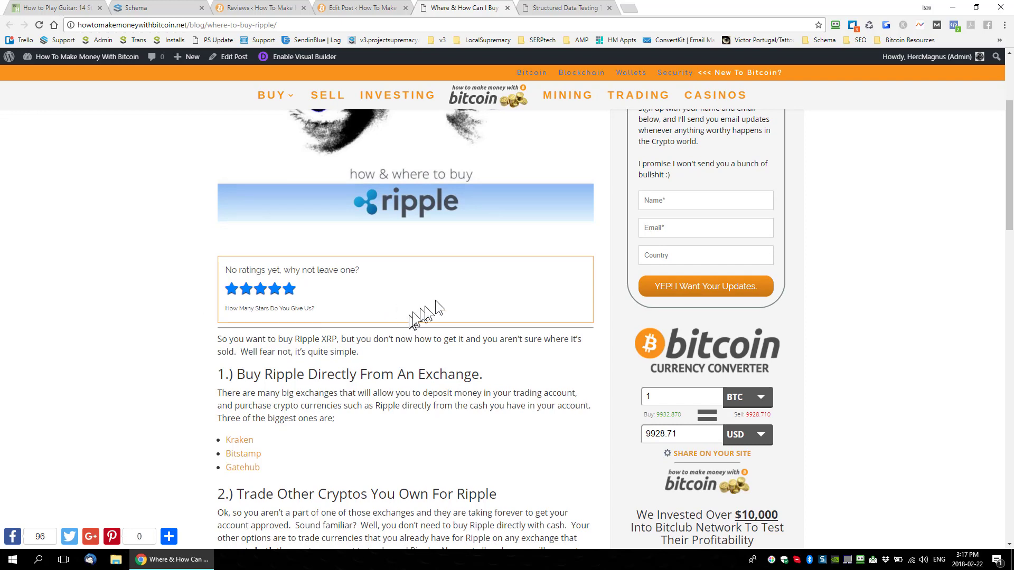
Step: Copy the live post's URL and run a new Structured Data Testing Tool test on howtomakemoneywithbitcoin.net/blog/where-to-buy-ripple/
click(242, 26)
key(ctrl+c)
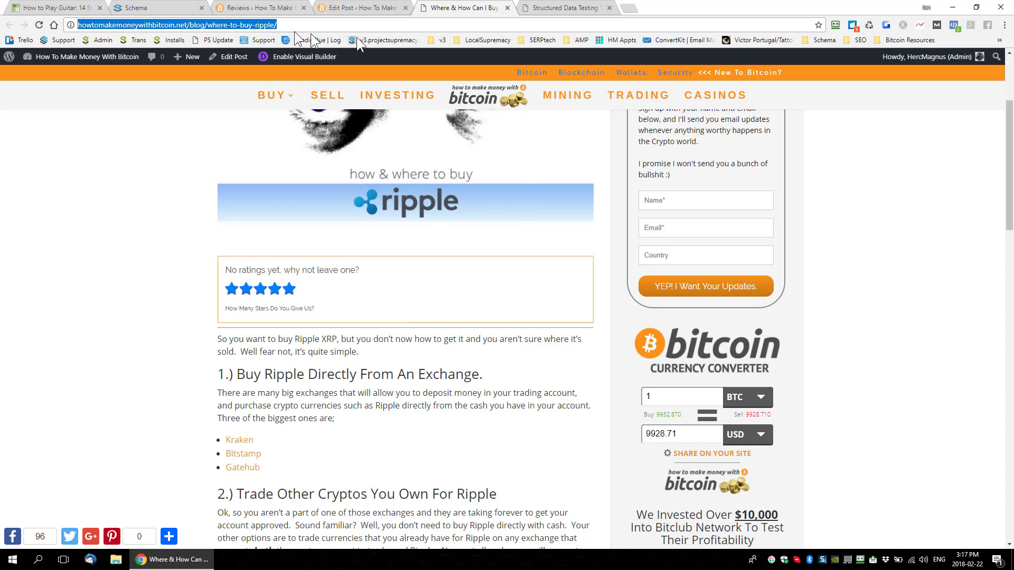
click(551, 8)
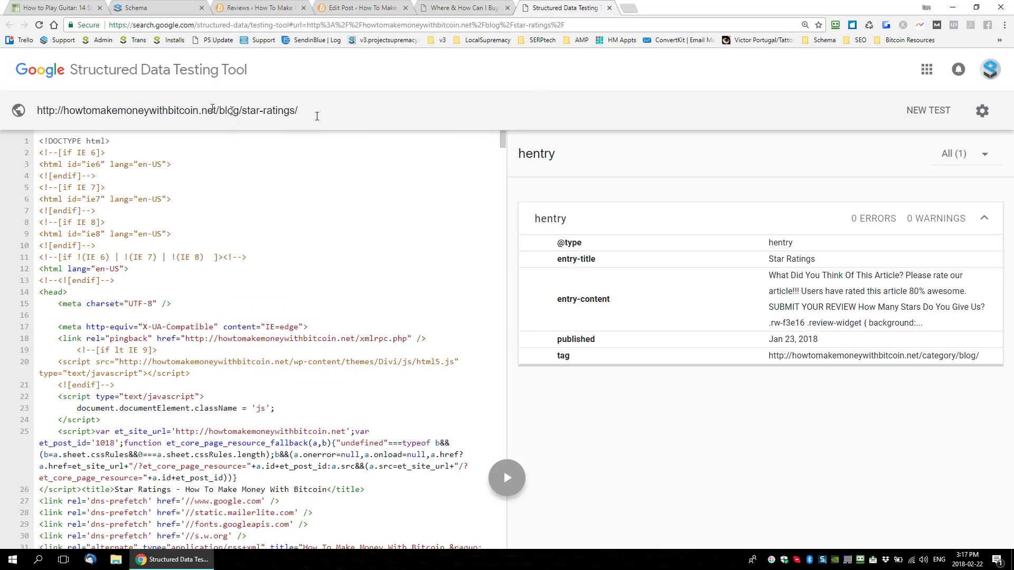
click(928, 111)
click(556, 293)
key(ctrl+a)
key(ctrl+v)
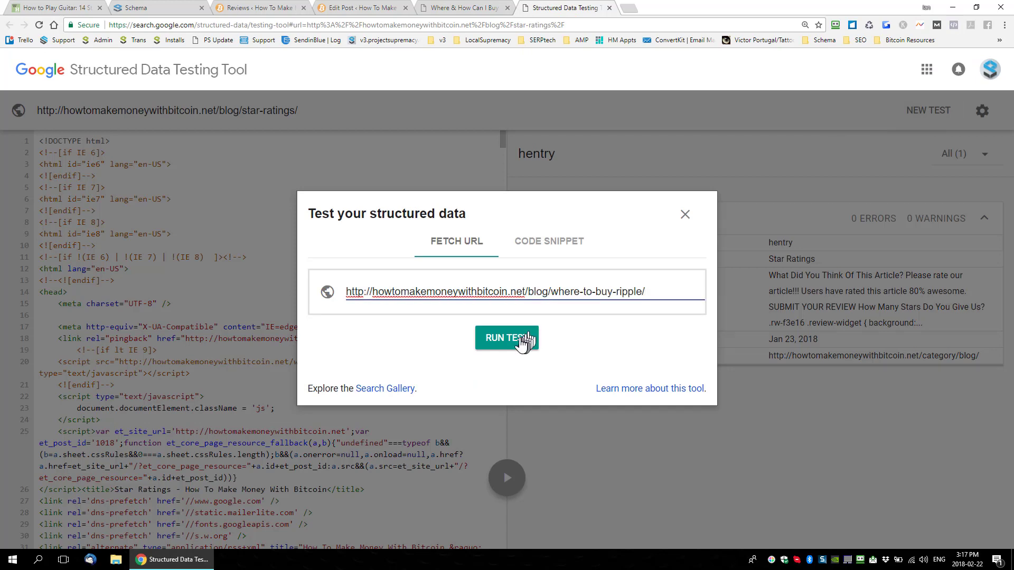
click(525, 343)
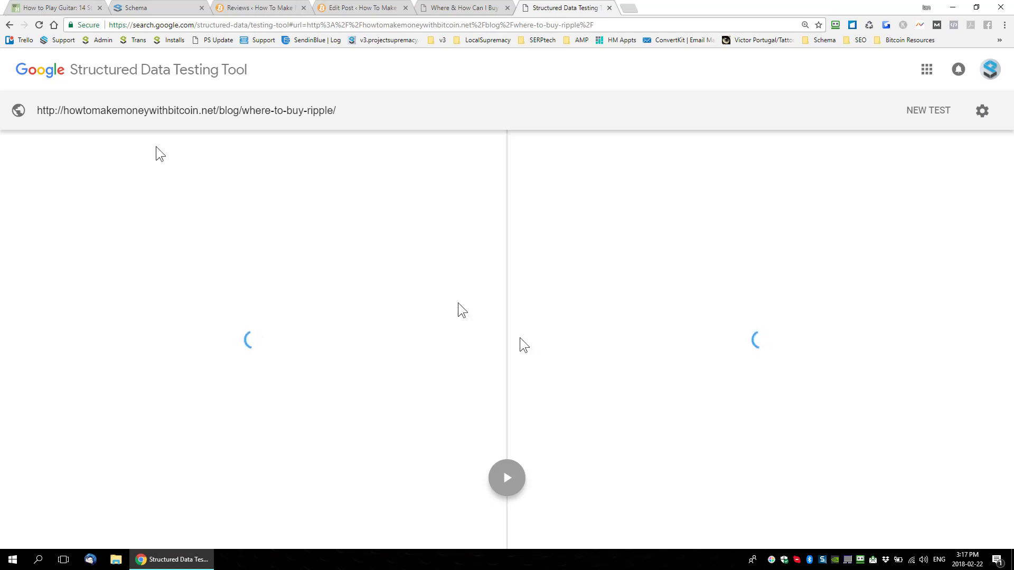
Step: Examine the detected Article item in the test results, reading its aggregateRating properties and the errors listed there
click(158, 8)
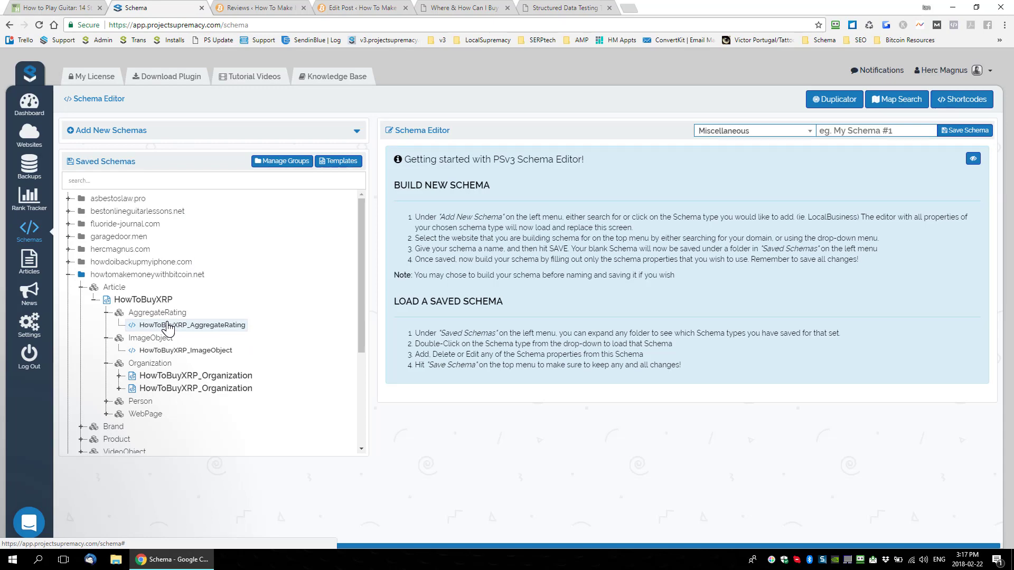
click(562, 8)
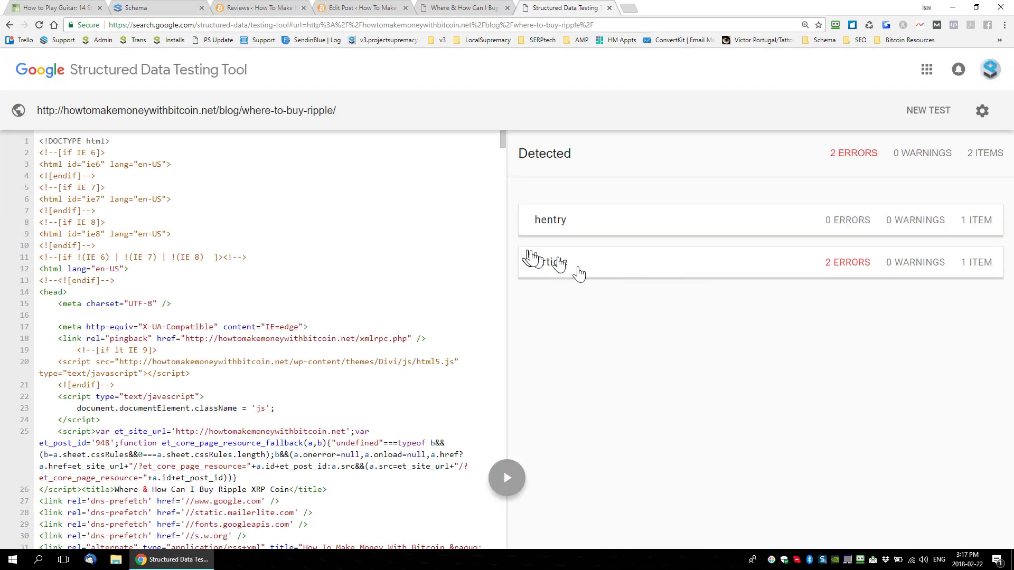
click(674, 267)
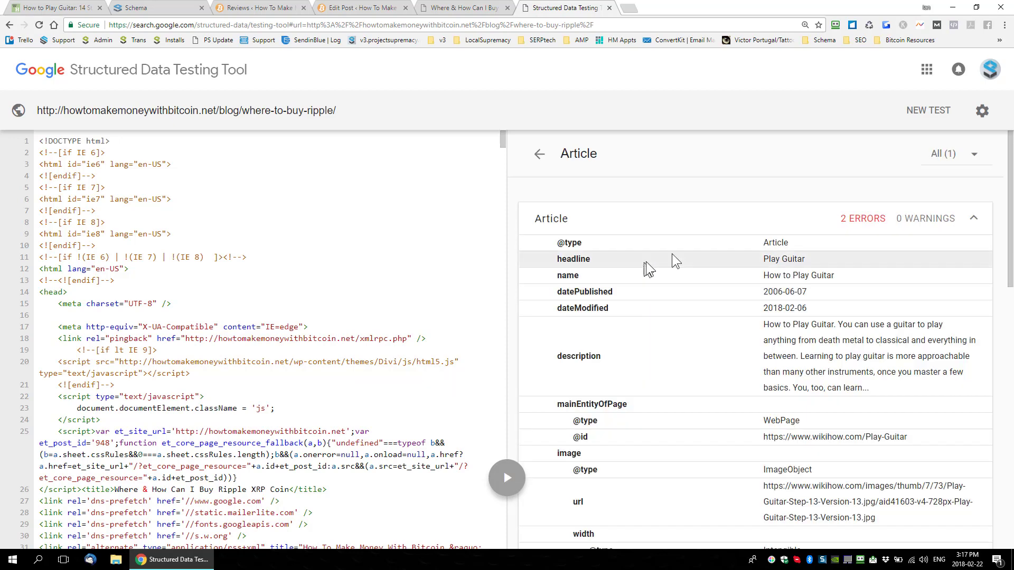
scroll(687, 248, down, 8)
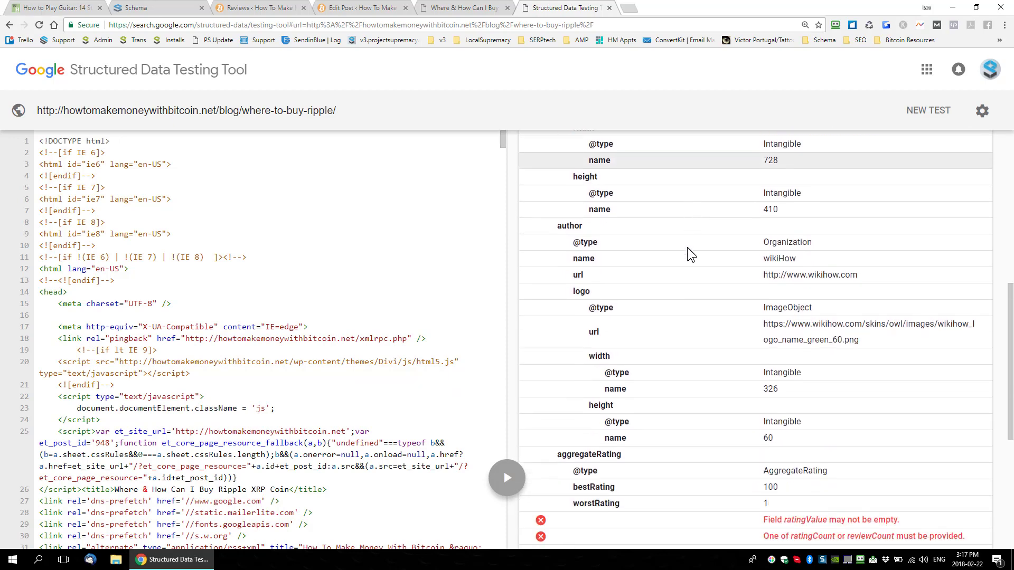
scroll(686, 247, down, 4)
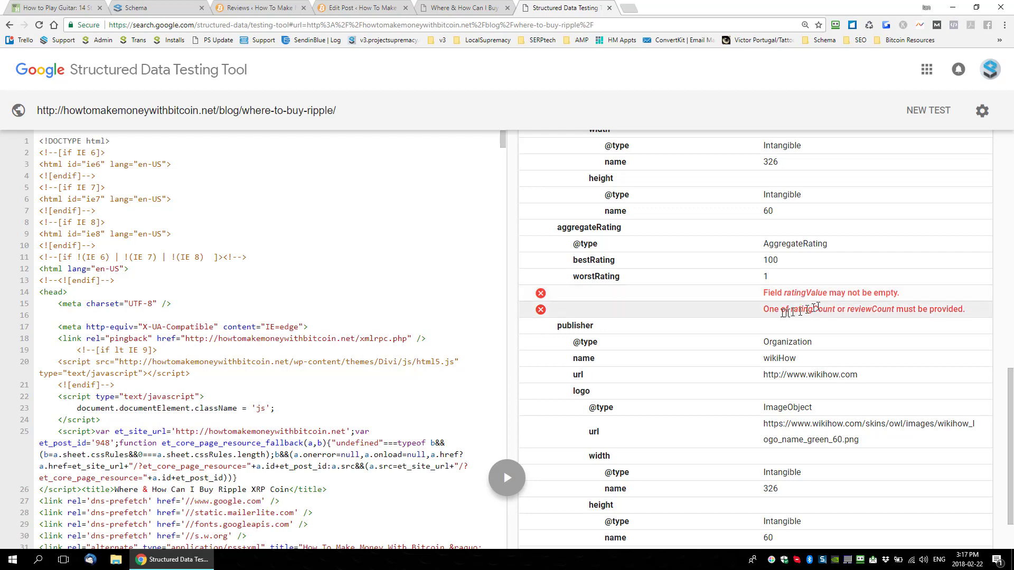
drag(772, 310, 964, 309)
click(980, 309)
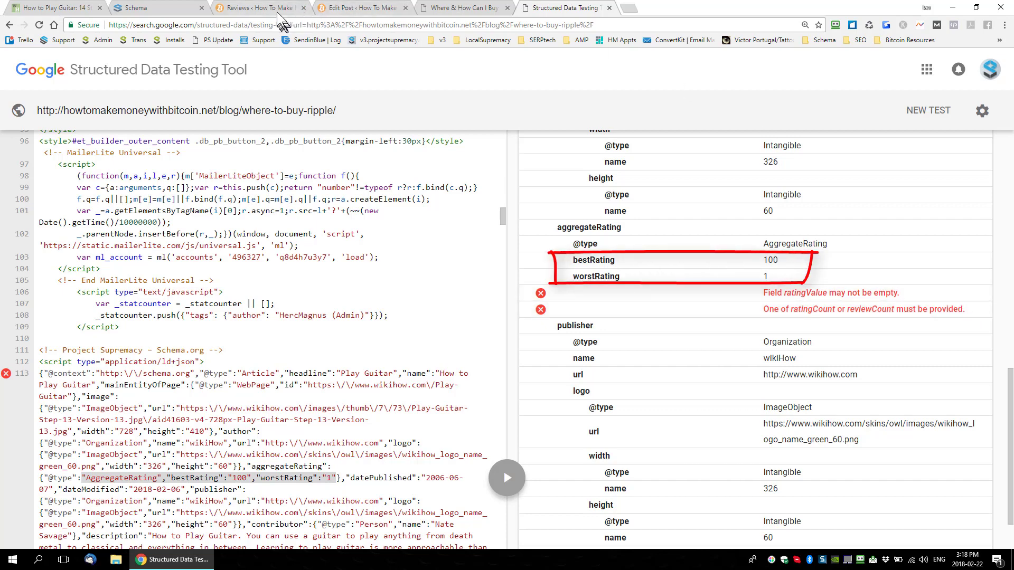
Step: Return to the live How To Buy Ripple post and leave a four-star rating in the review widget
click(361, 11)
click(279, 9)
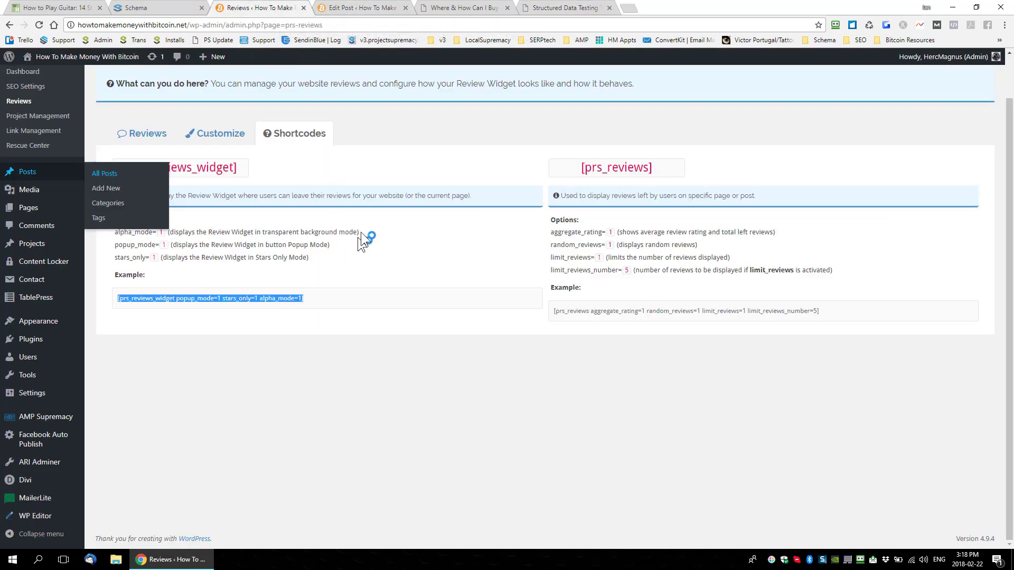
click(366, 11)
click(464, 9)
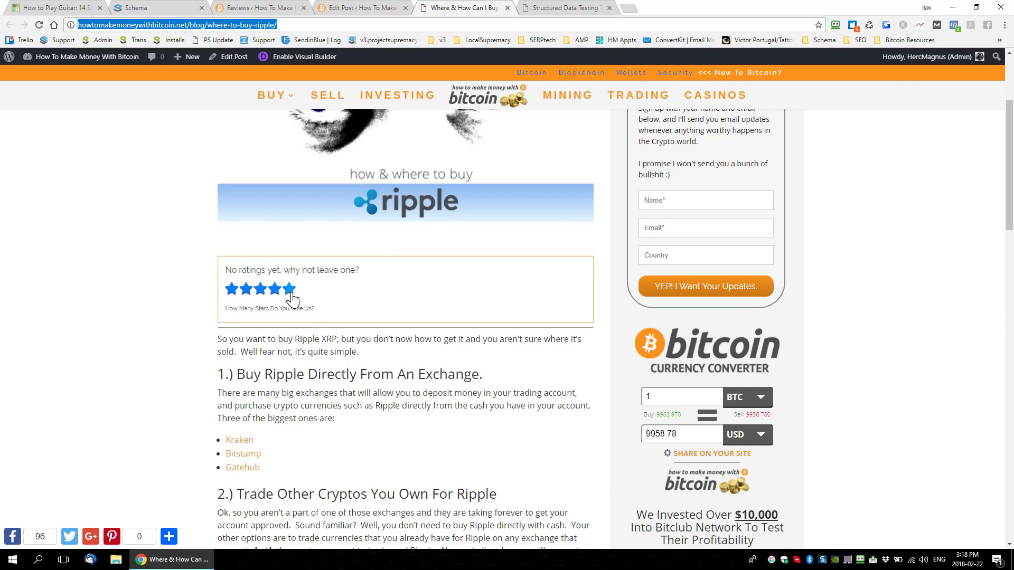
click(290, 290)
click(562, 8)
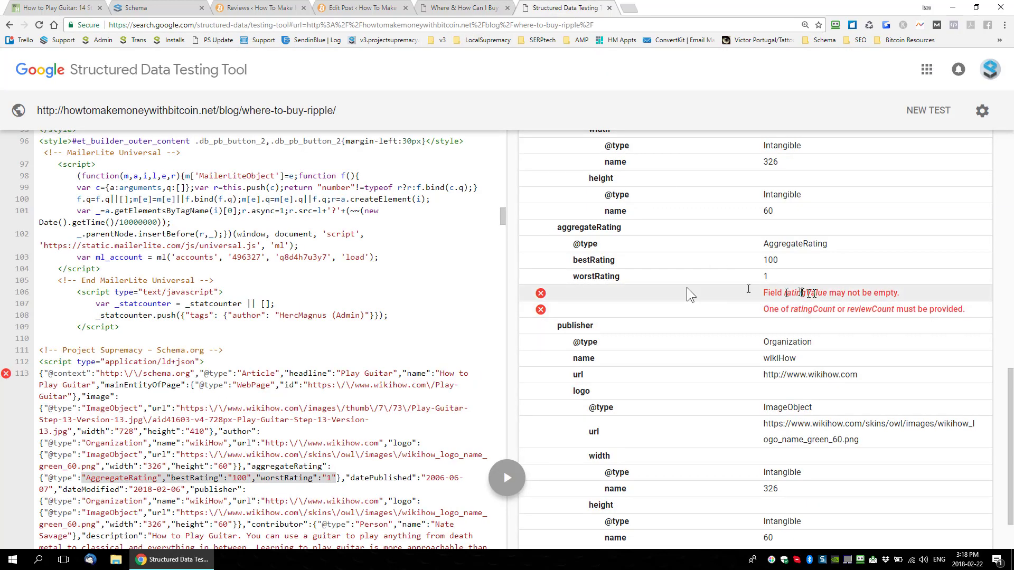
click(454, 9)
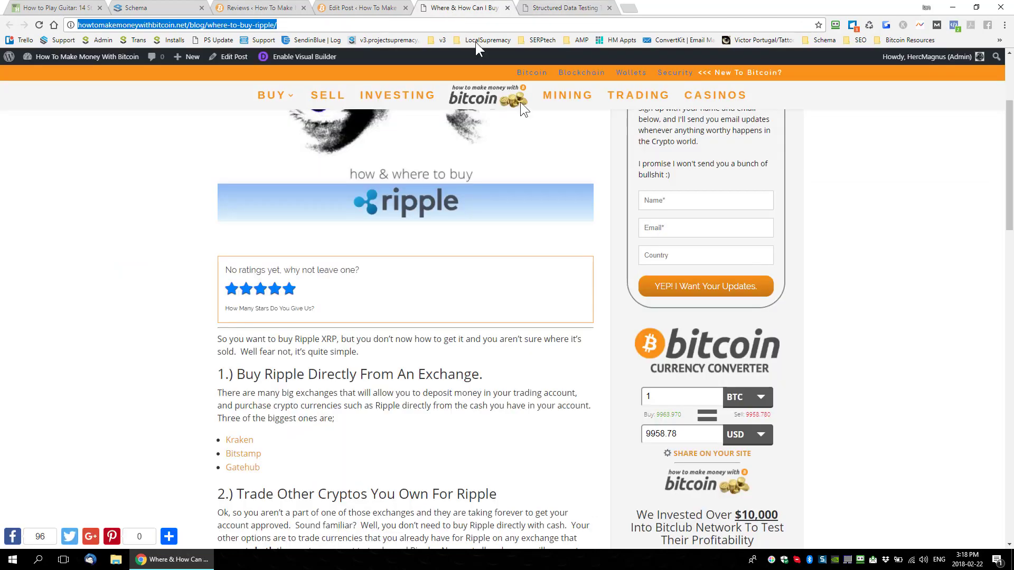
click(274, 288)
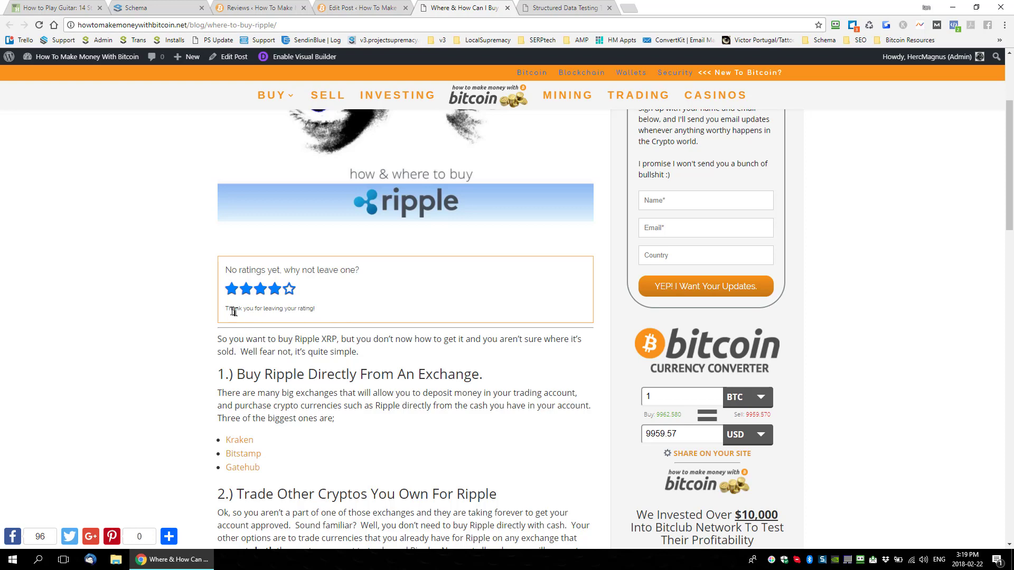
drag(228, 310, 356, 310)
Step: Open the Project Supremacy reviews list in the site's admin area
click(361, 9)
click(267, 8)
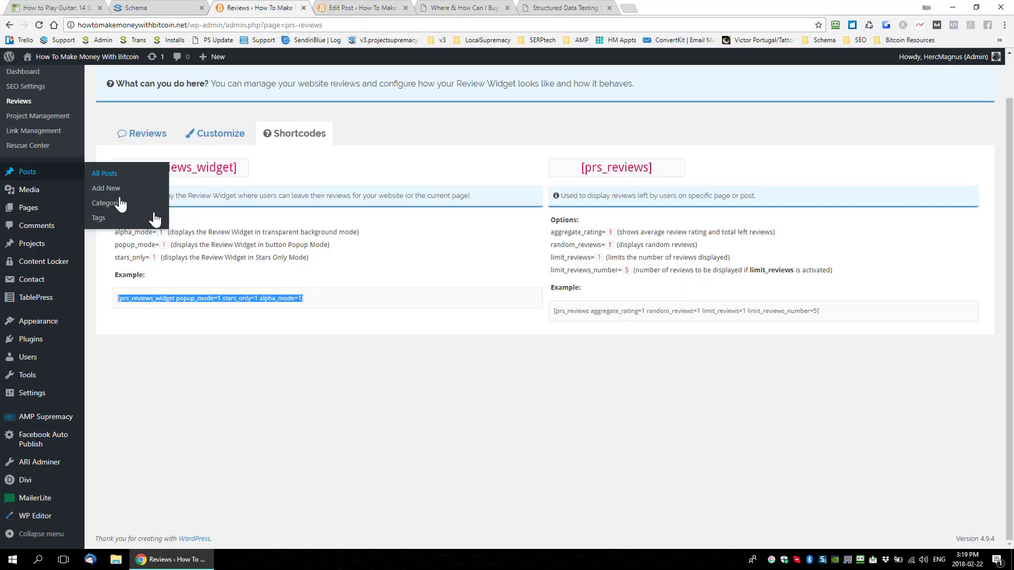
scroll(23, 106, up, 1)
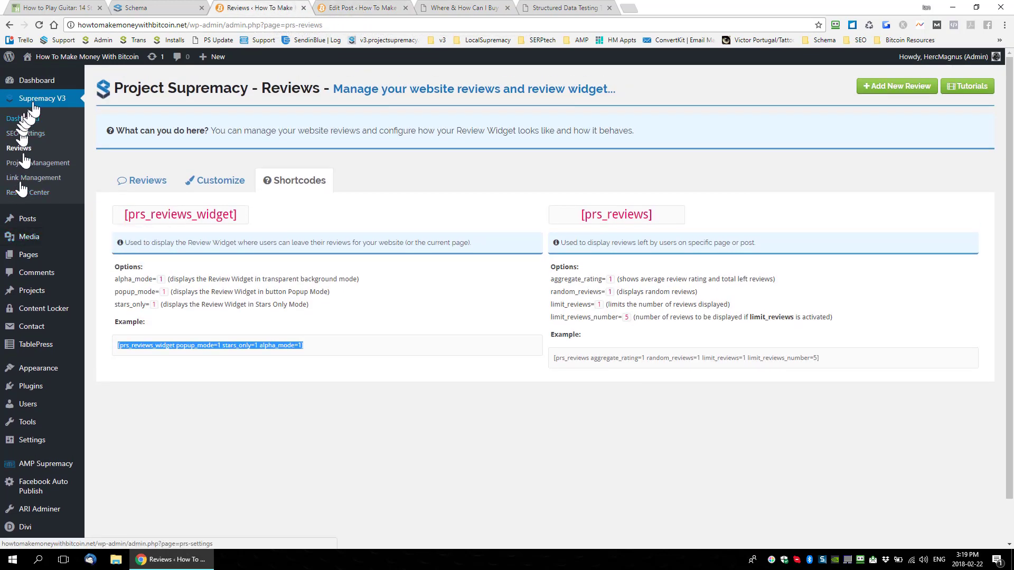
click(30, 150)
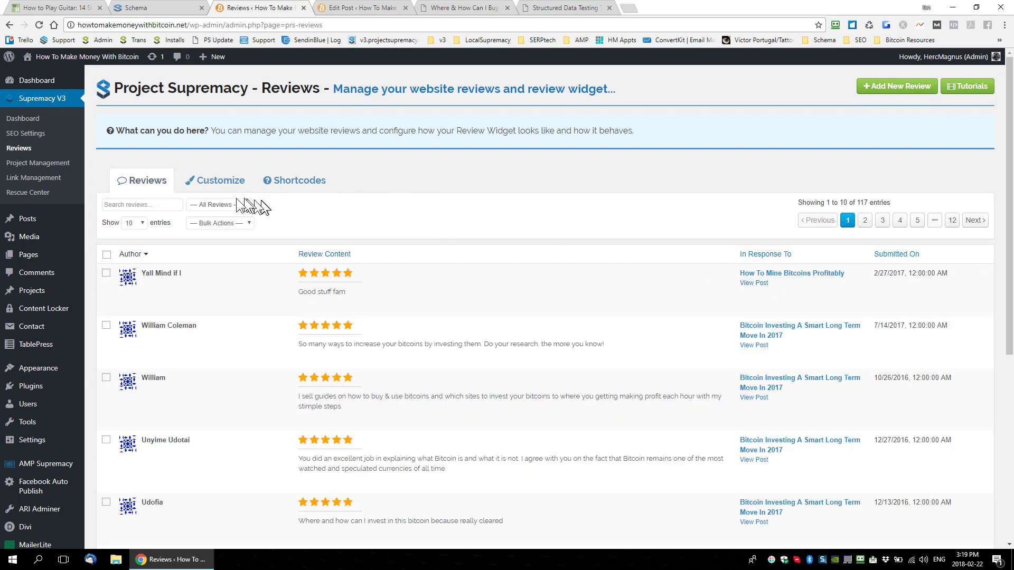
Step: Filter the reviews to Unapproved and approve the four-star review submitted for How To Buy Ripple
click(220, 204)
click(324, 215)
click(241, 224)
click(216, 205)
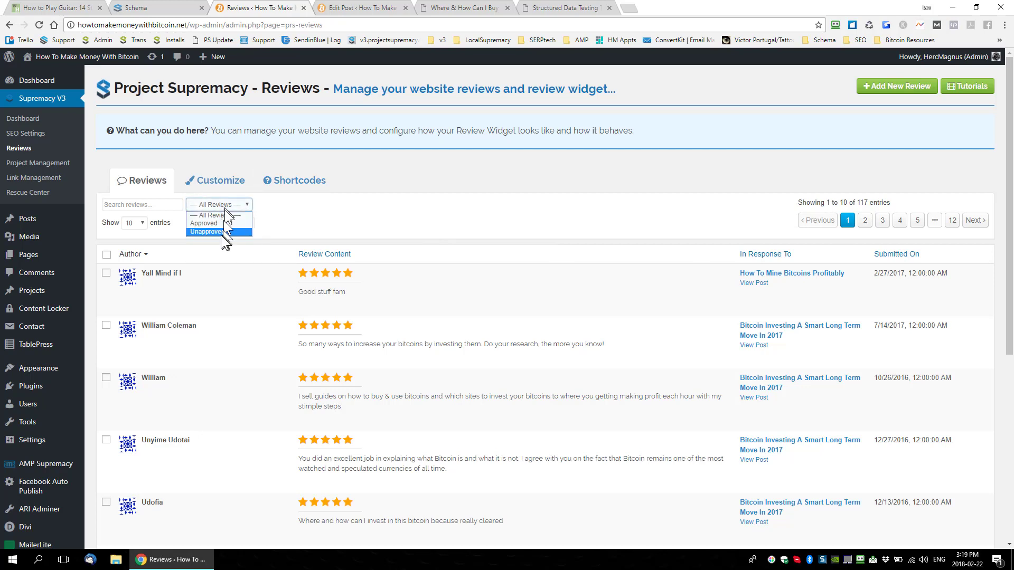
click(217, 231)
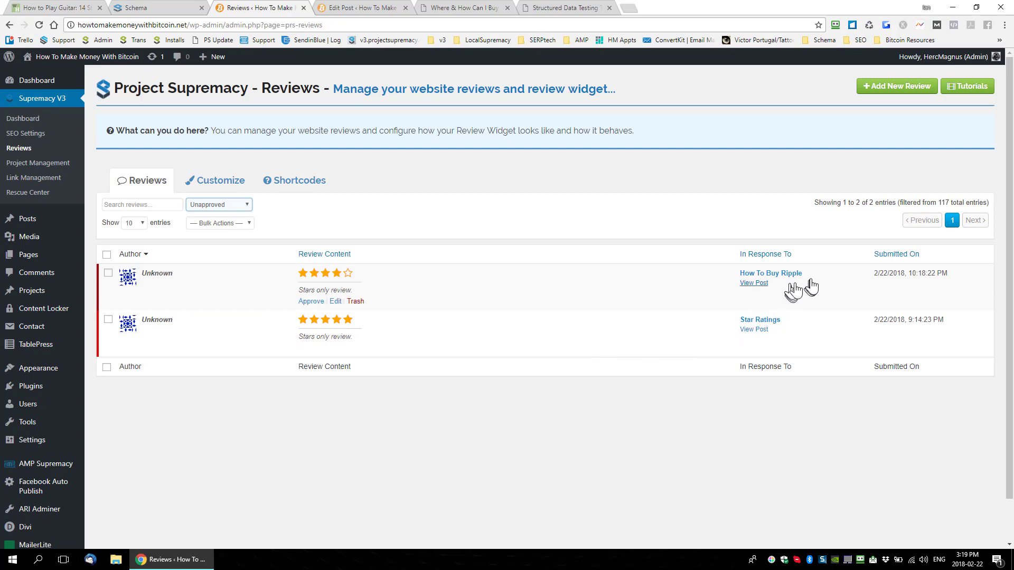
drag(797, 274, 768, 279)
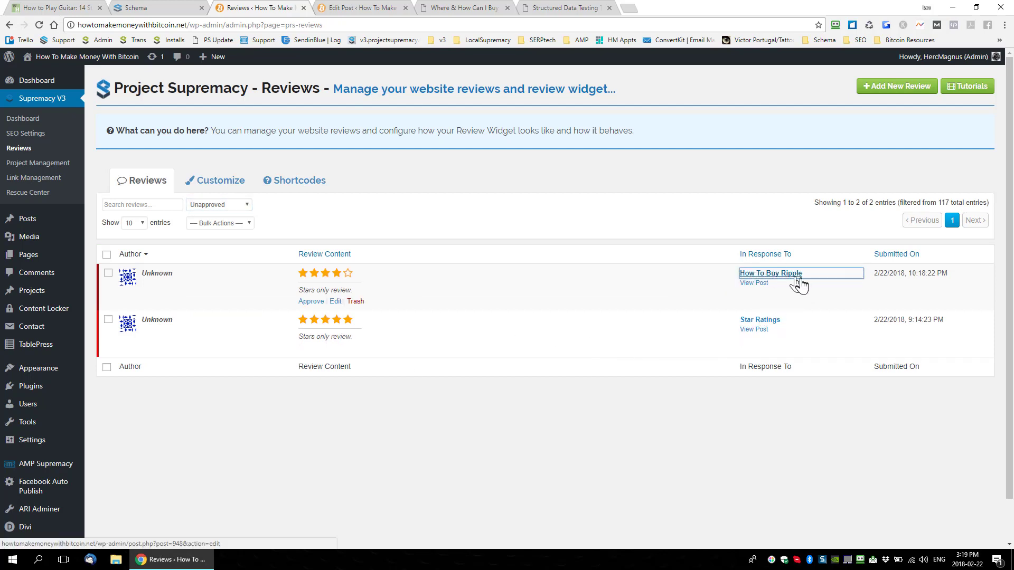
click(311, 302)
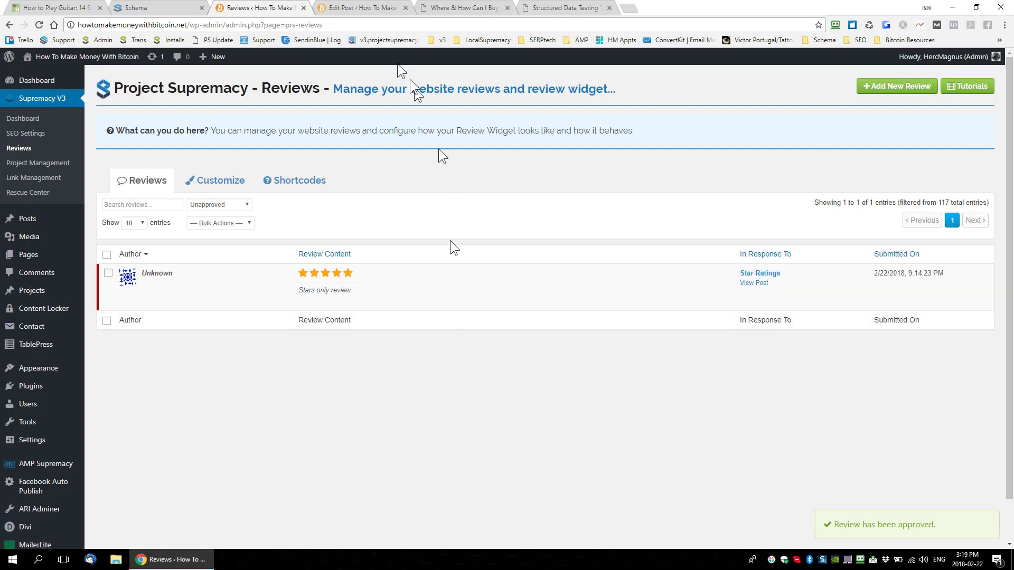
Step: Reload the live How To Buy Ripple post and check the rating text in its review widget
click(375, 8)
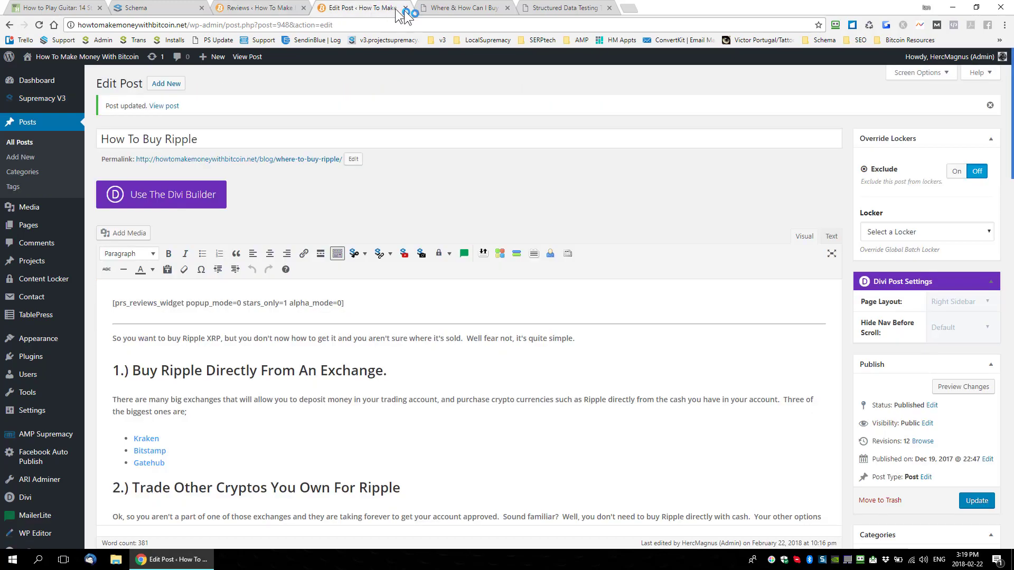
click(448, 8)
click(156, 217)
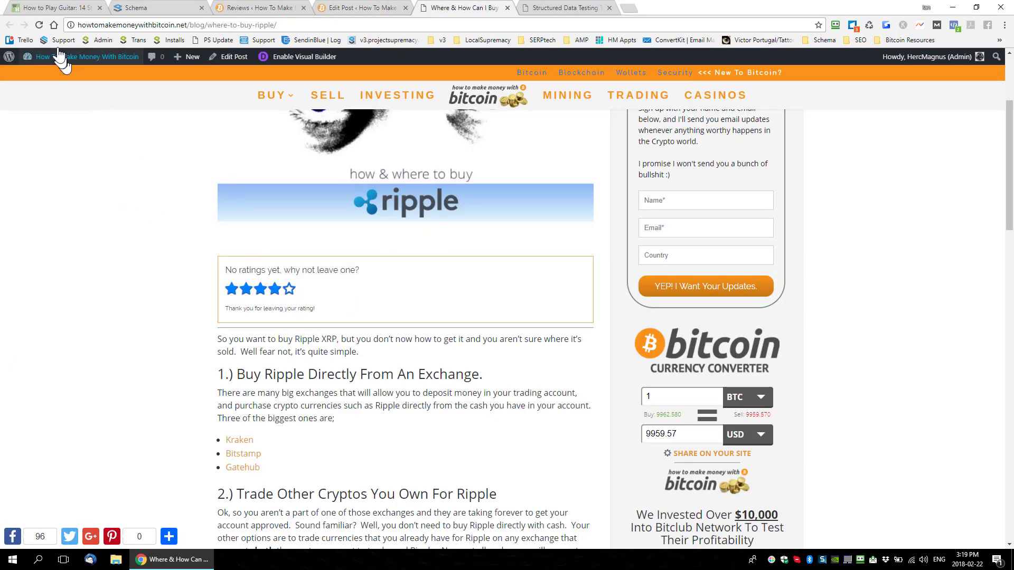
drag(224, 273, 346, 273)
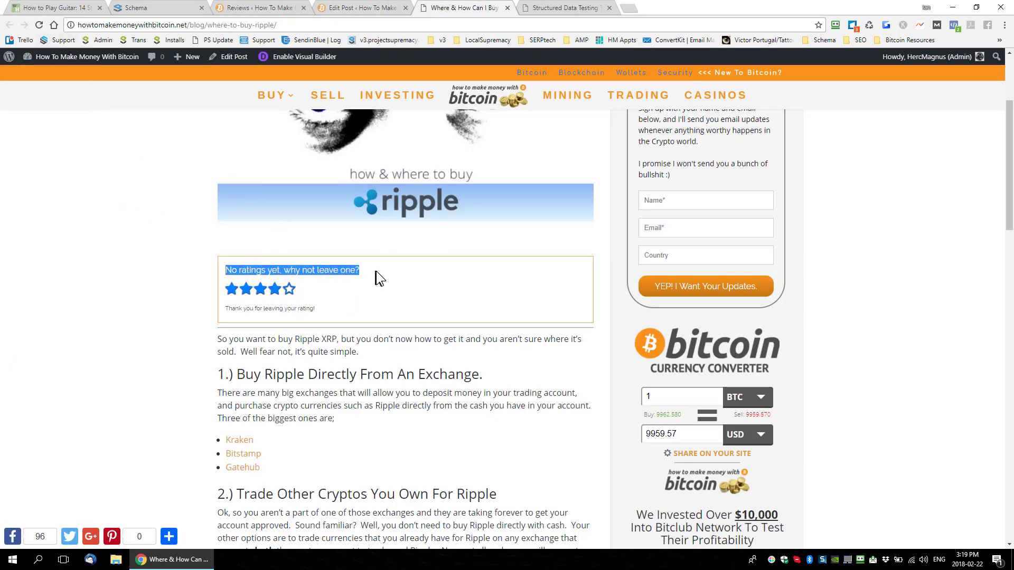
click(39, 25)
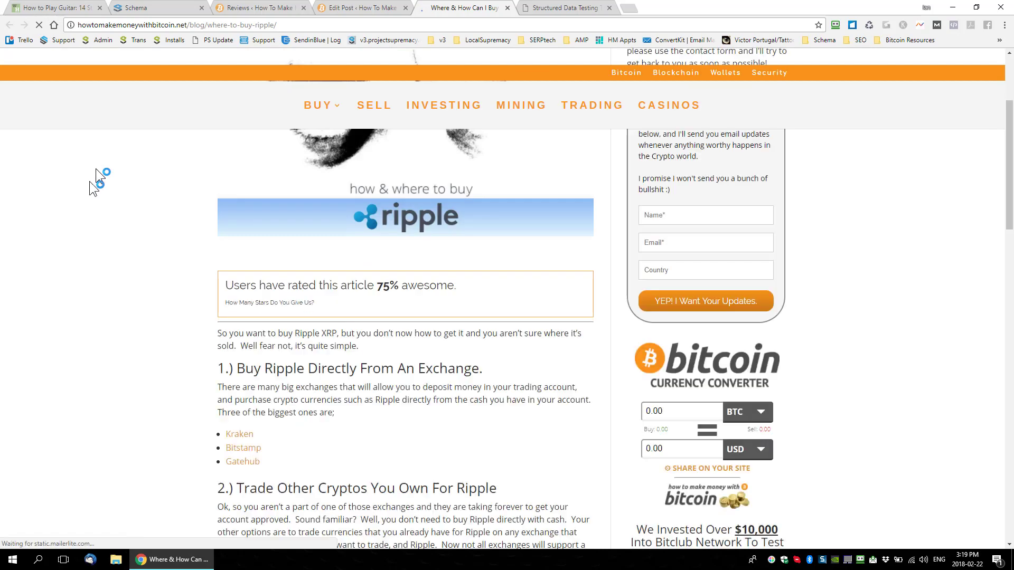
drag(246, 285, 452, 295)
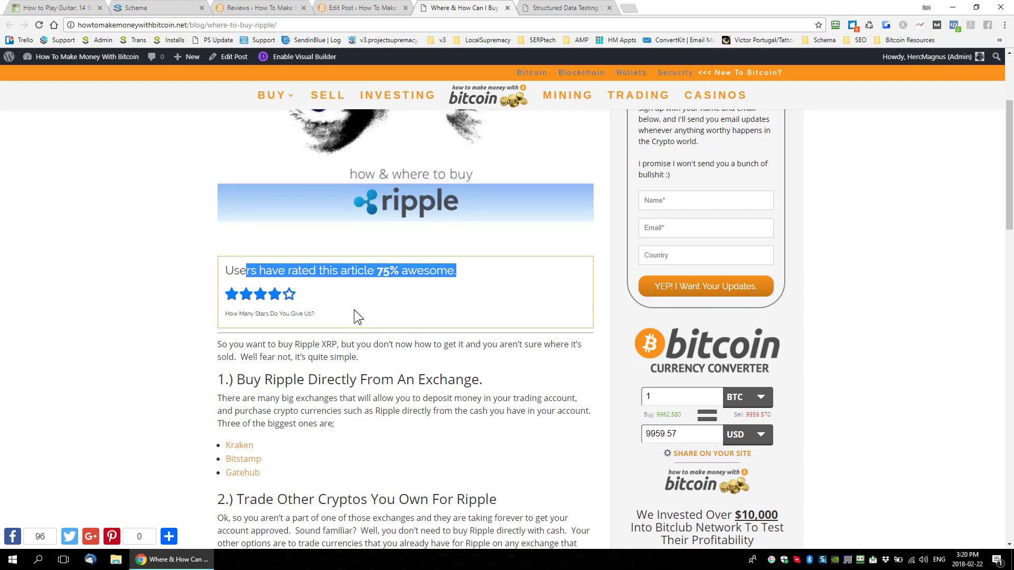
Step: Rerun the structured data test on the live How To Buy Ripple post's URL
click(561, 9)
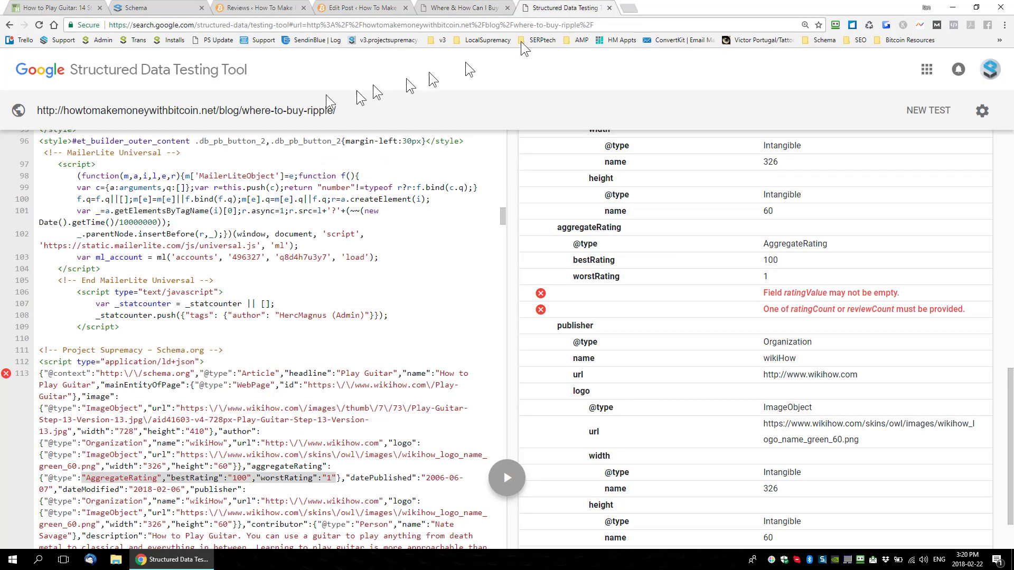
triple_click(39, 111)
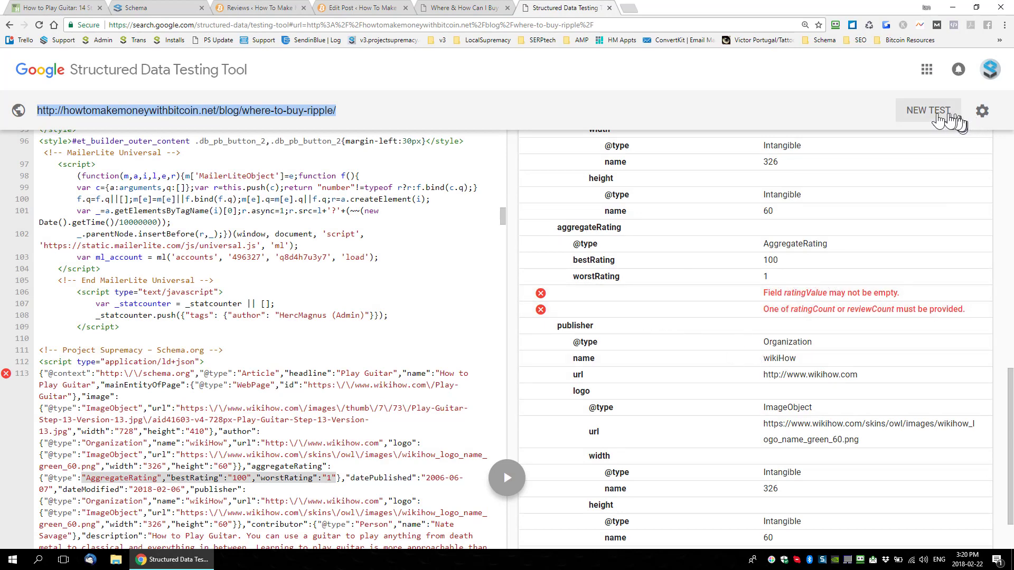
click(928, 117)
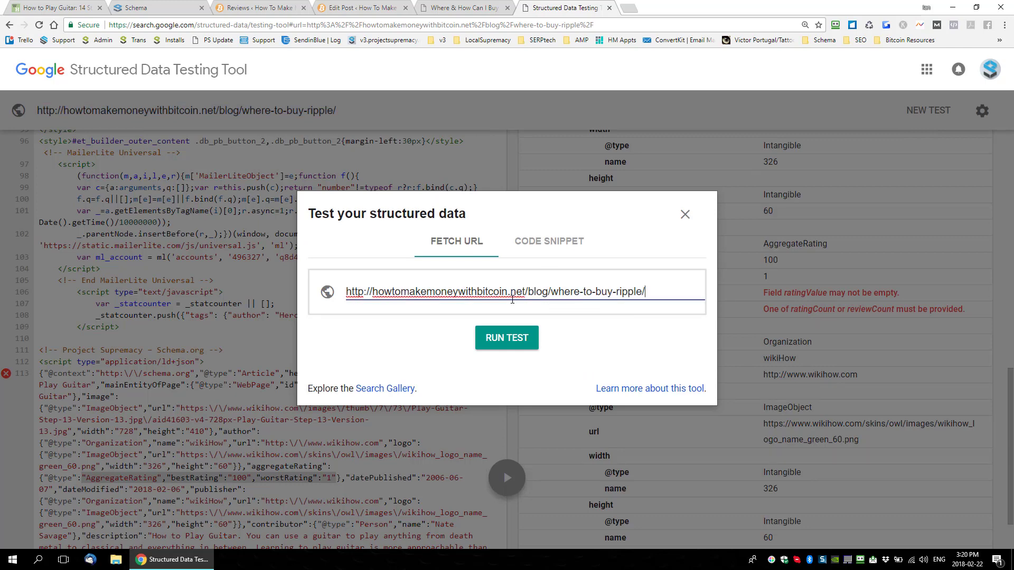
click(505, 344)
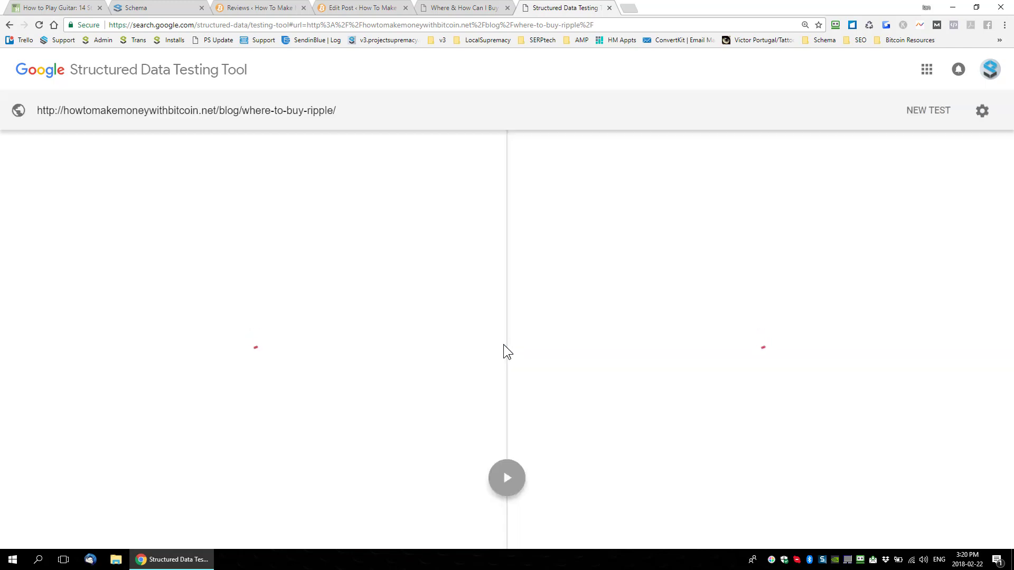
Step: Set alpha_mode=1 in the How To Buy Ripple post's review widget shortcode, update the post and check the widget on the reloaded live post
click(362, 9)
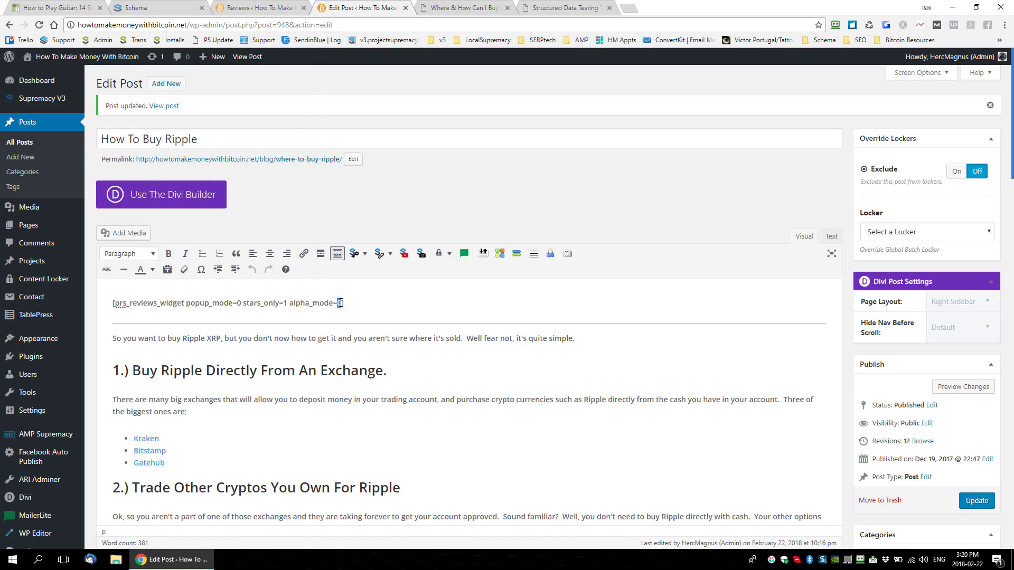
click(976, 501)
click(446, 8)
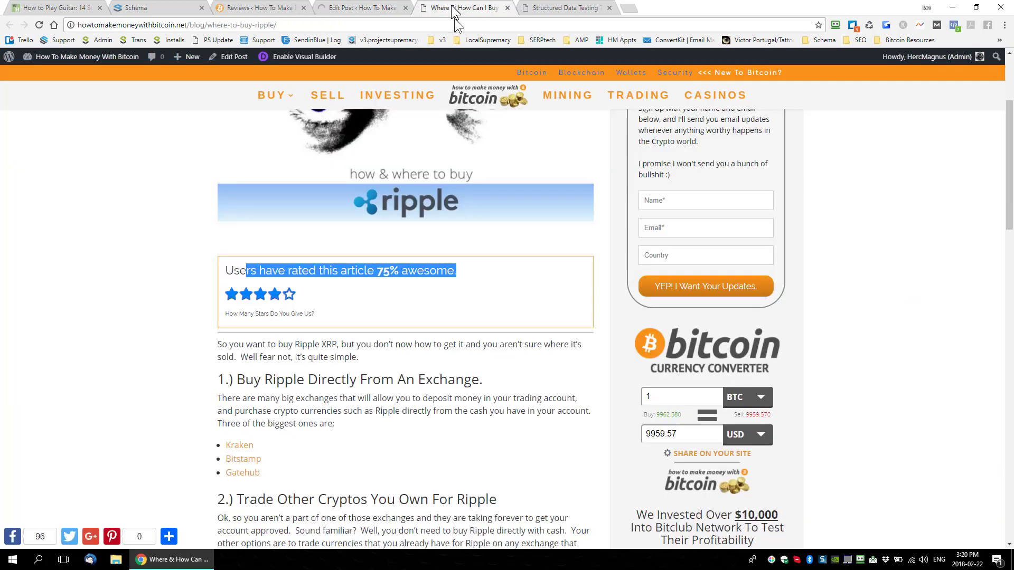
click(254, 271)
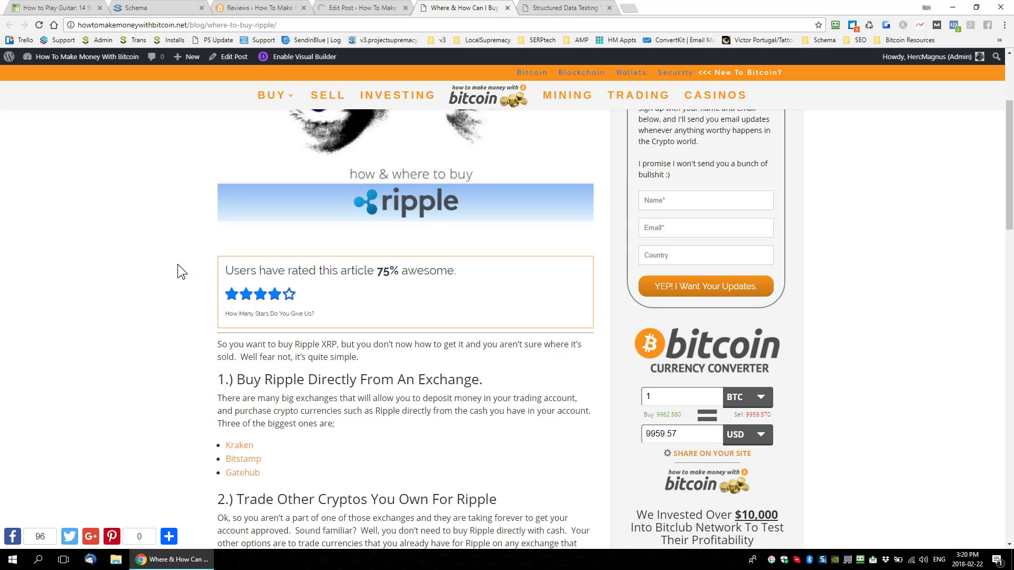
key(F5)
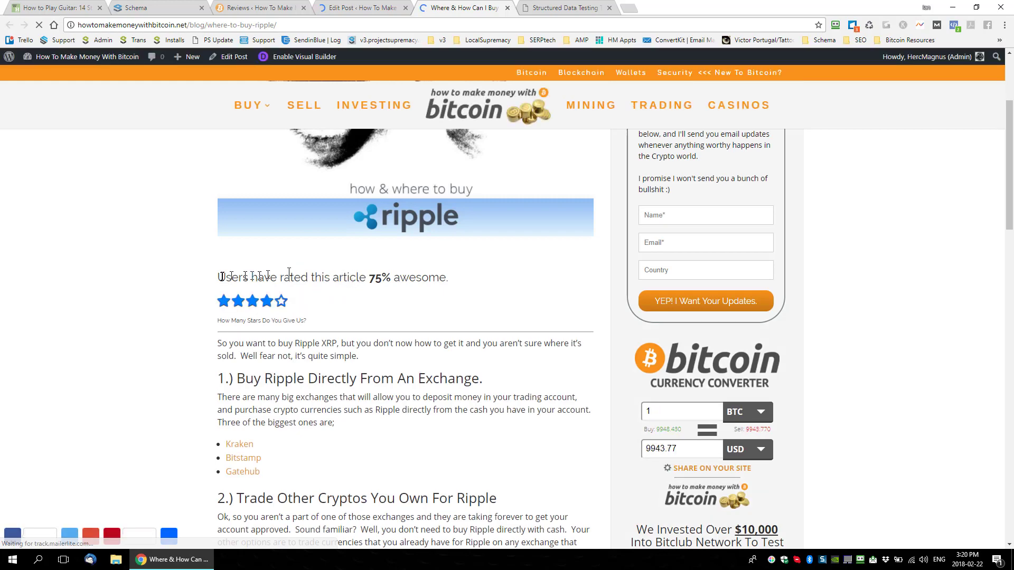
drag(217, 277, 309, 316)
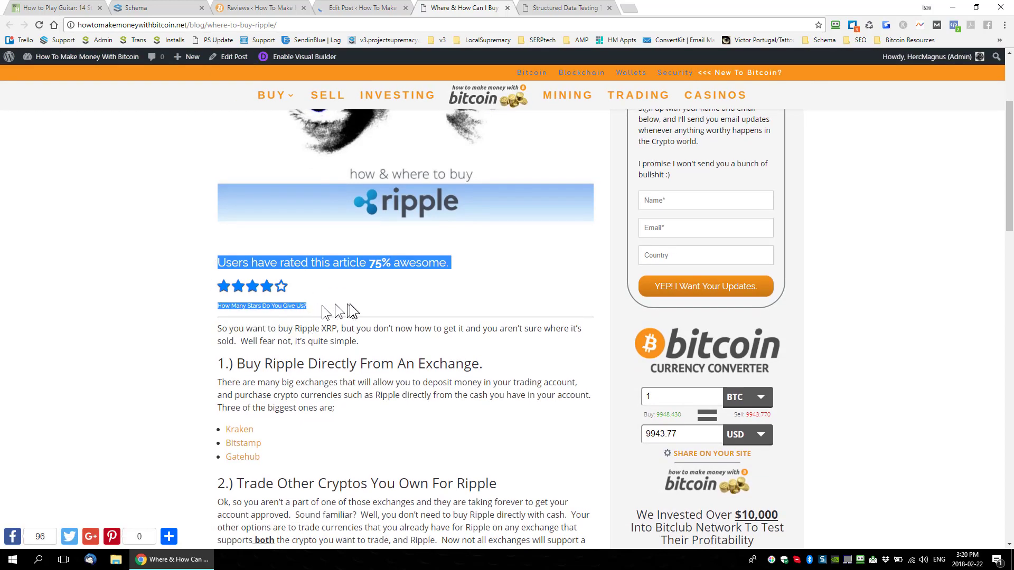
click(363, 300)
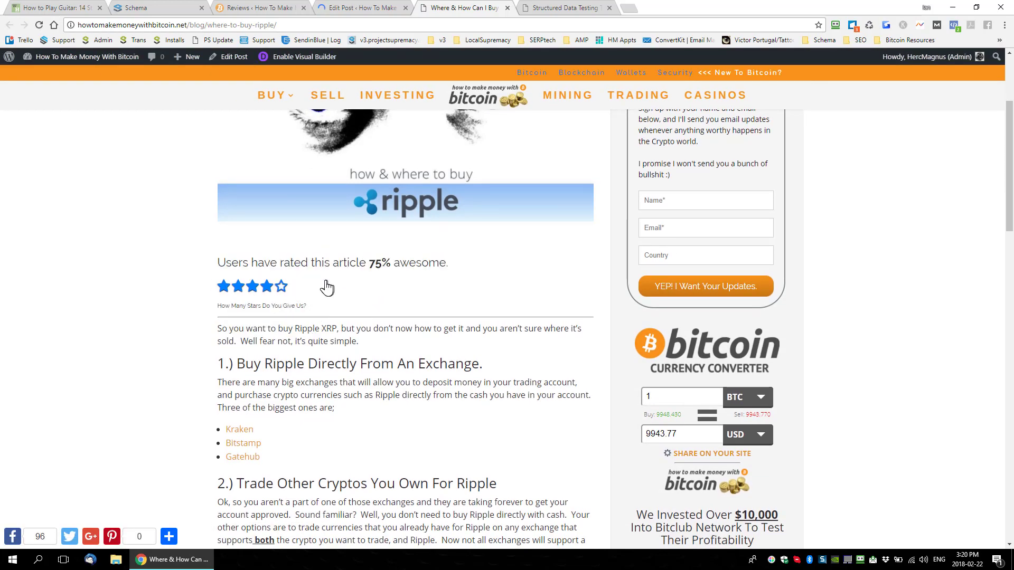
Step: Set popup_mode=1 and alpha_mode=0 in the post's review widget shortcode, update the post and reload its live version
click(343, 8)
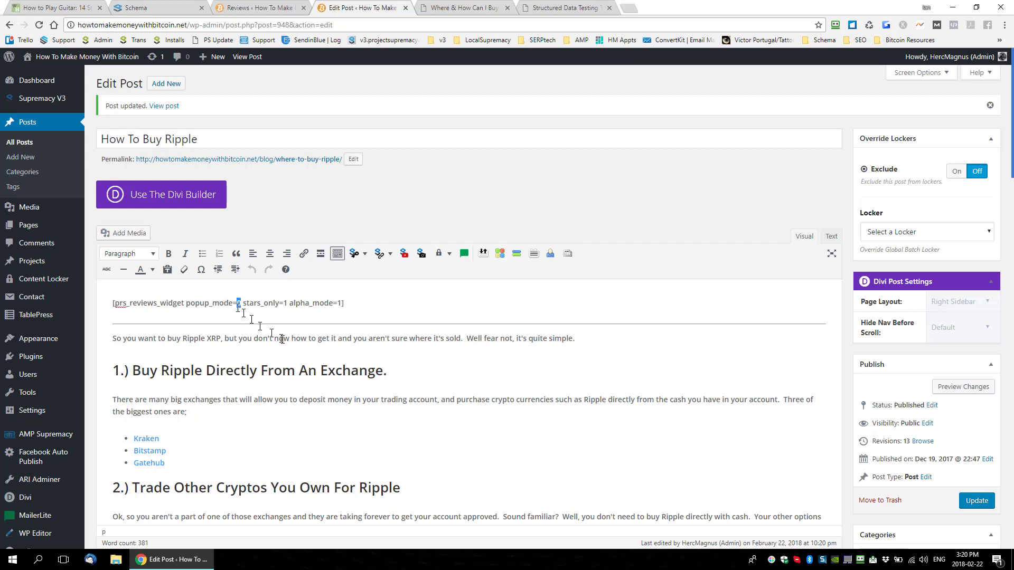
click(338, 304)
click(972, 499)
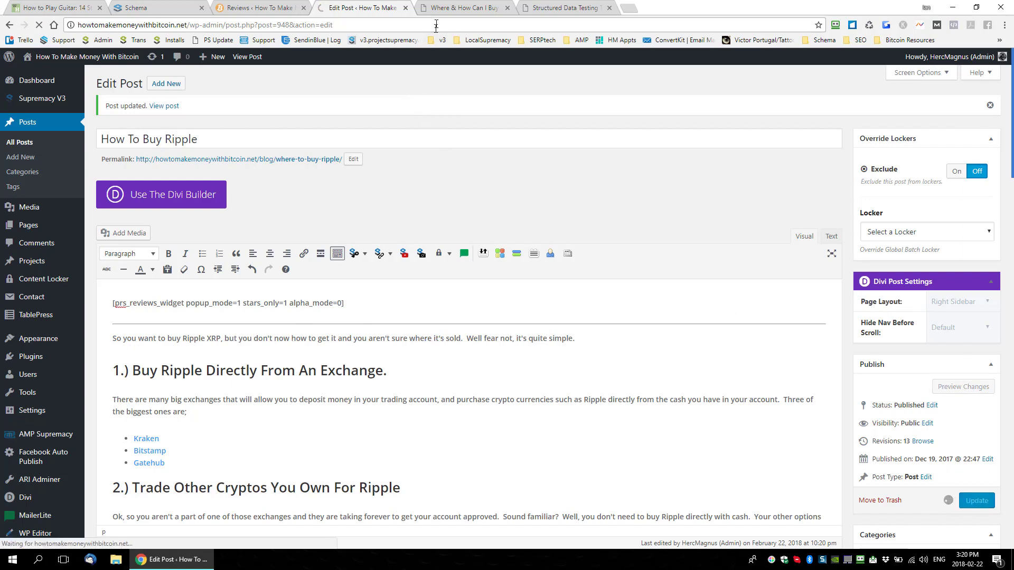
click(455, 8)
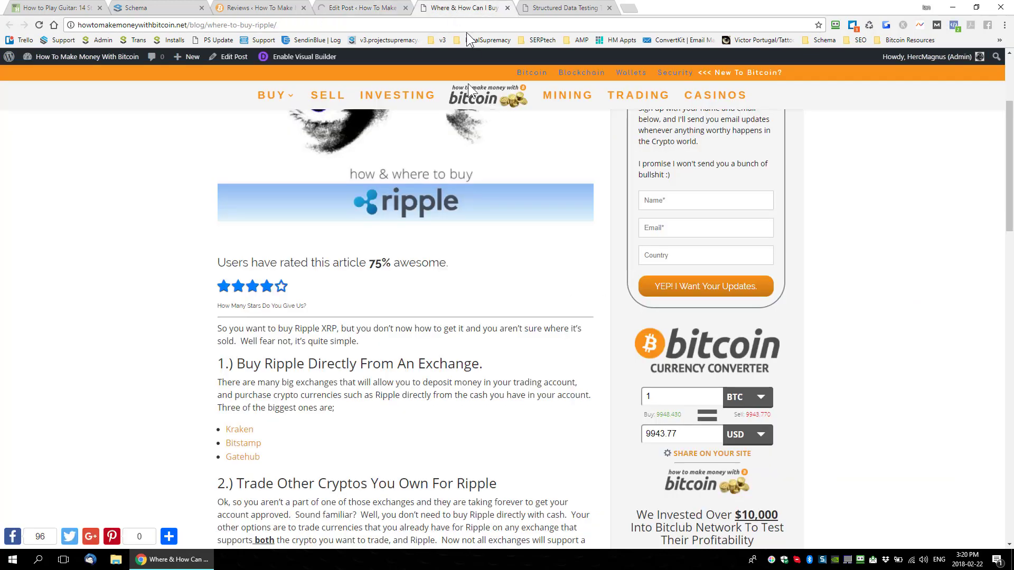
click(39, 25)
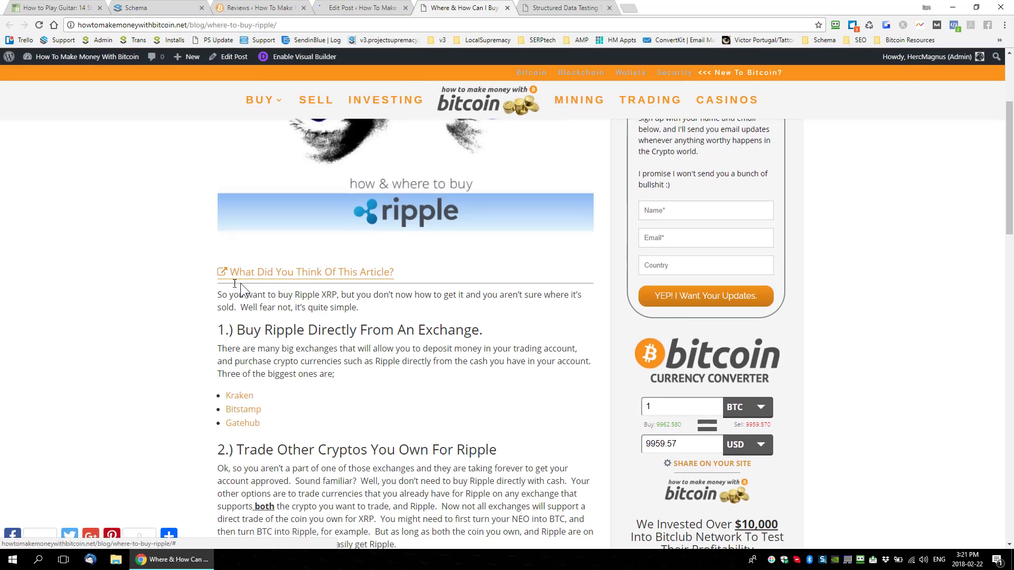
Step: Open and dismiss the review popup from the "What Did You Think Of This Article?" link, and examine the link text
click(290, 261)
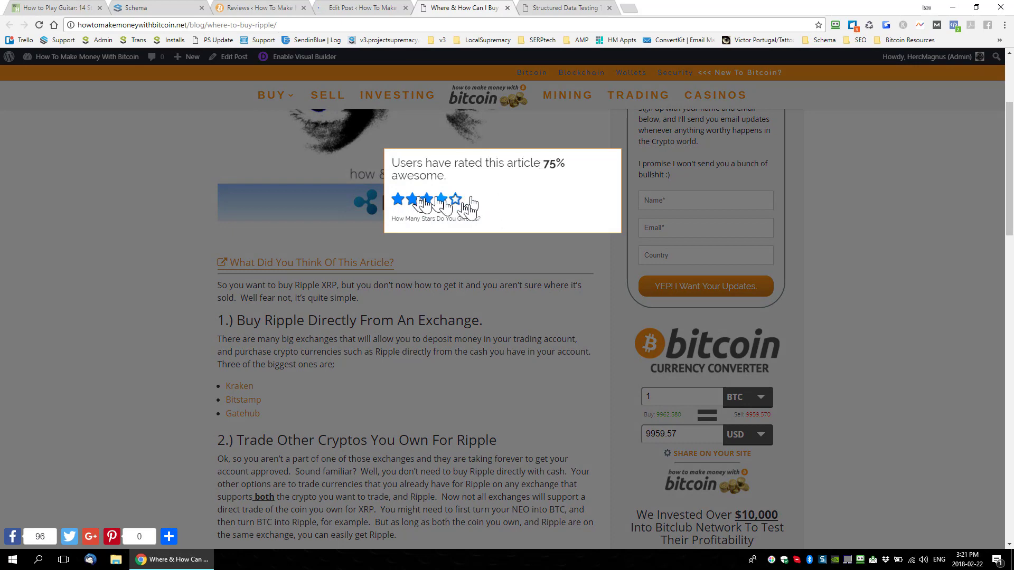
click(433, 269)
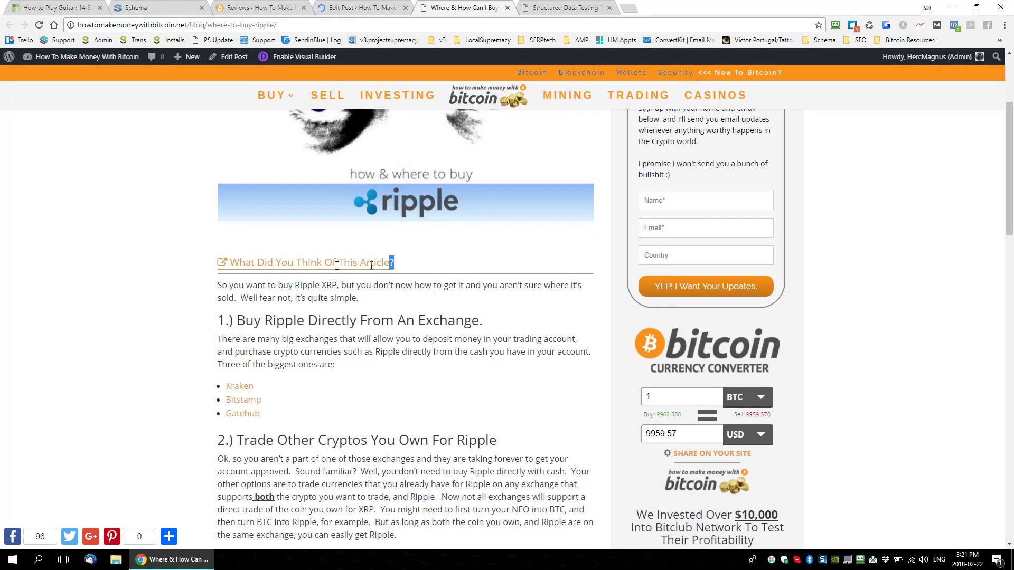
drag(398, 264, 211, 267)
click(431, 263)
triple_click(220, 267)
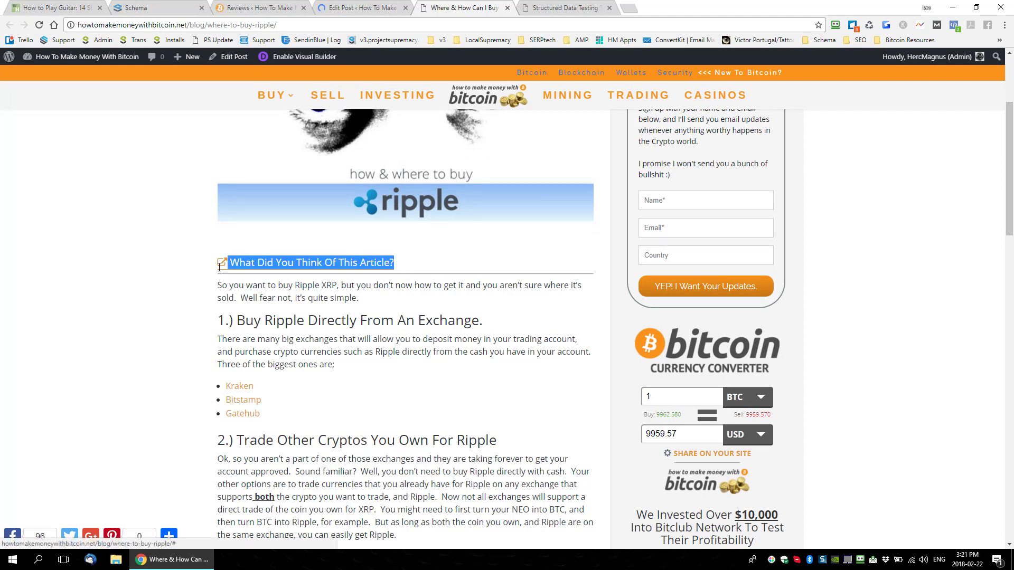
click(436, 263)
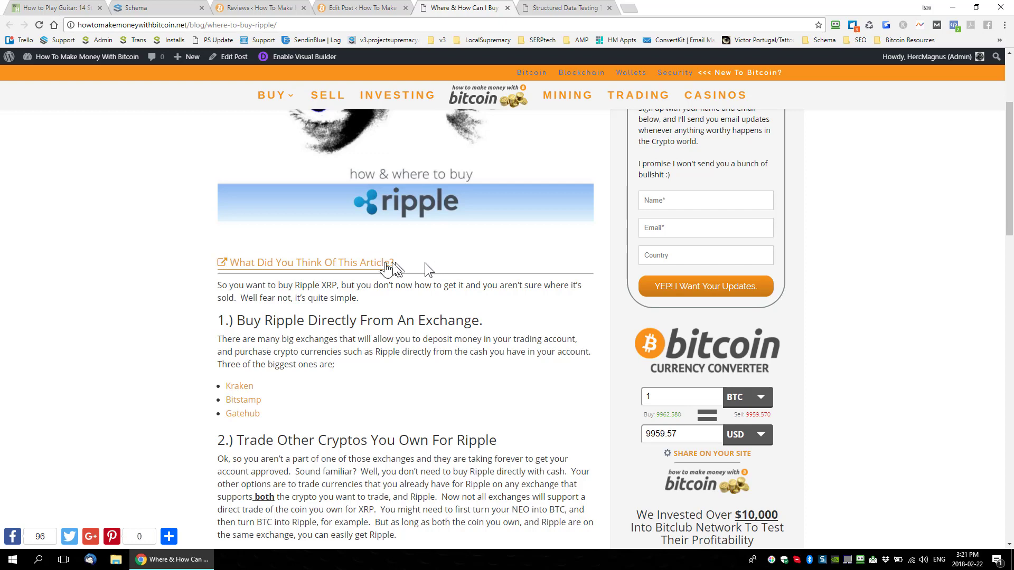
Step: Open the detected Article item in the structured data test results and examine its aggregateRating values
click(559, 9)
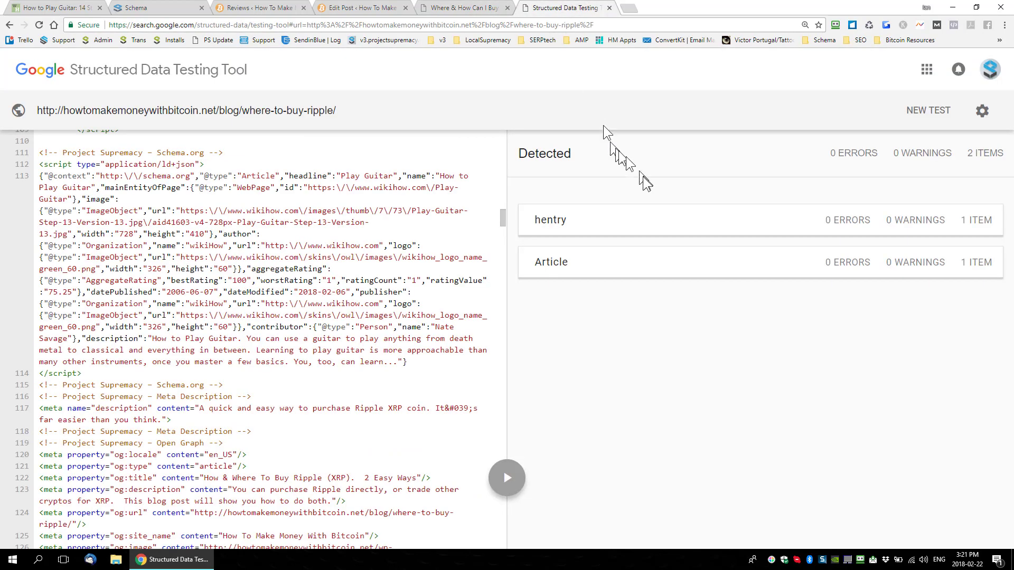
click(589, 268)
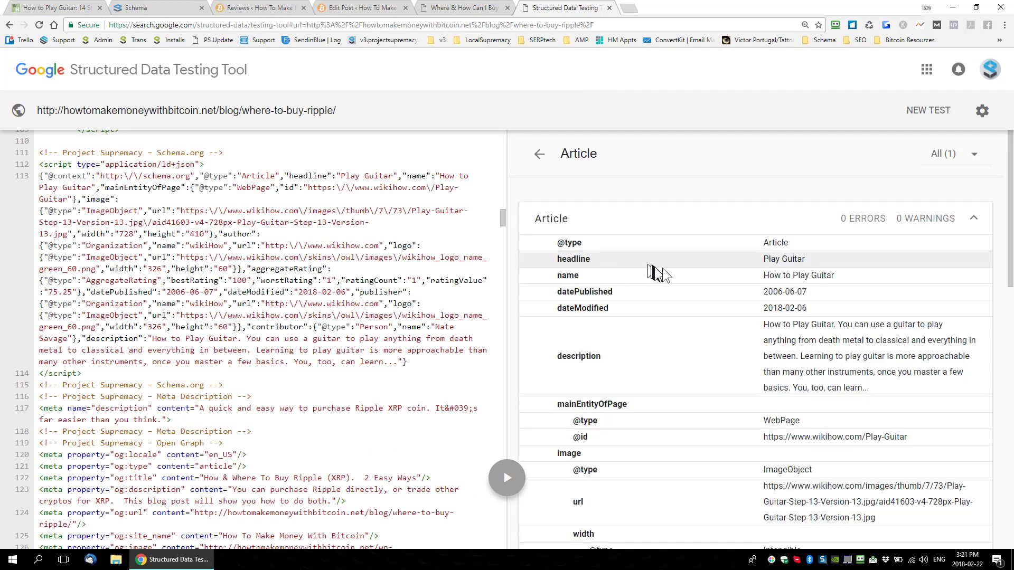
scroll(706, 288, down, 5)
scroll(705, 288, down, 6)
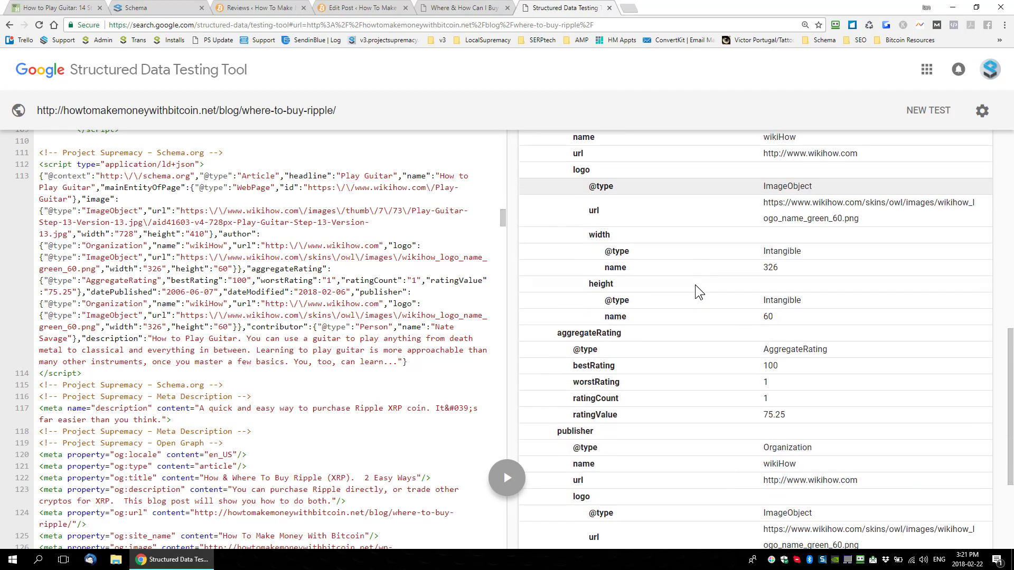
scroll(678, 291, down, 1)
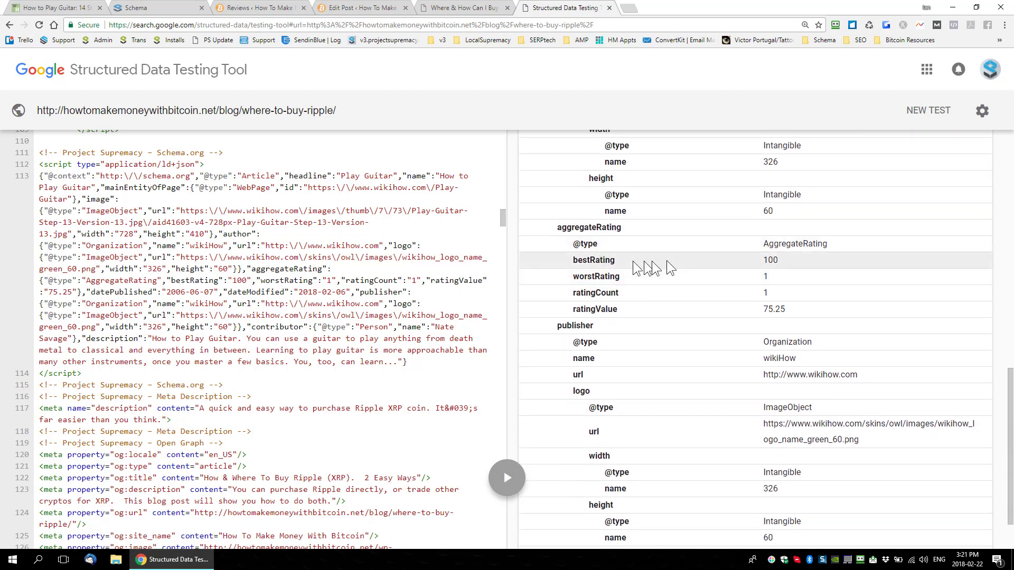
drag(731, 259, 760, 312)
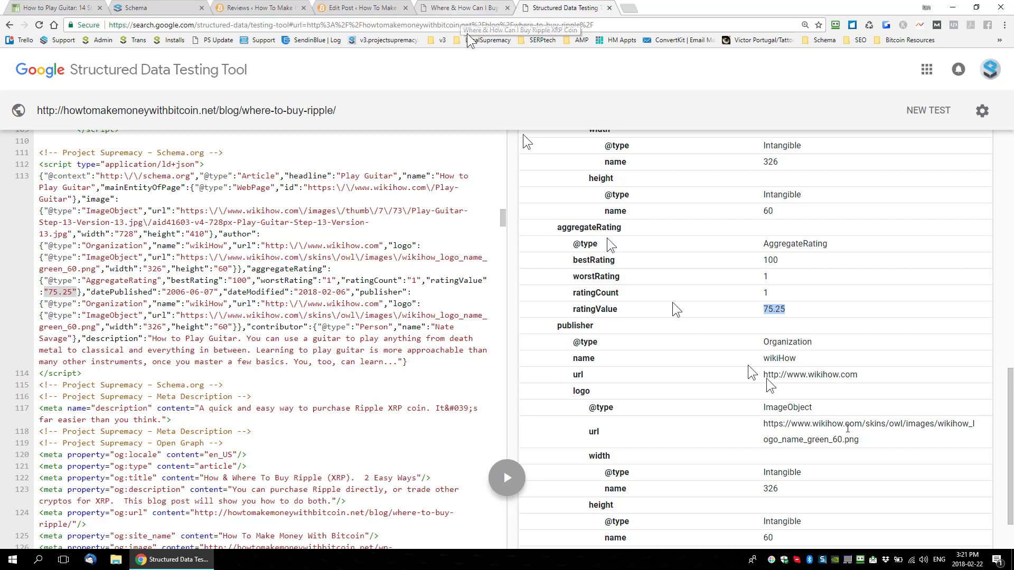
click(802, 306)
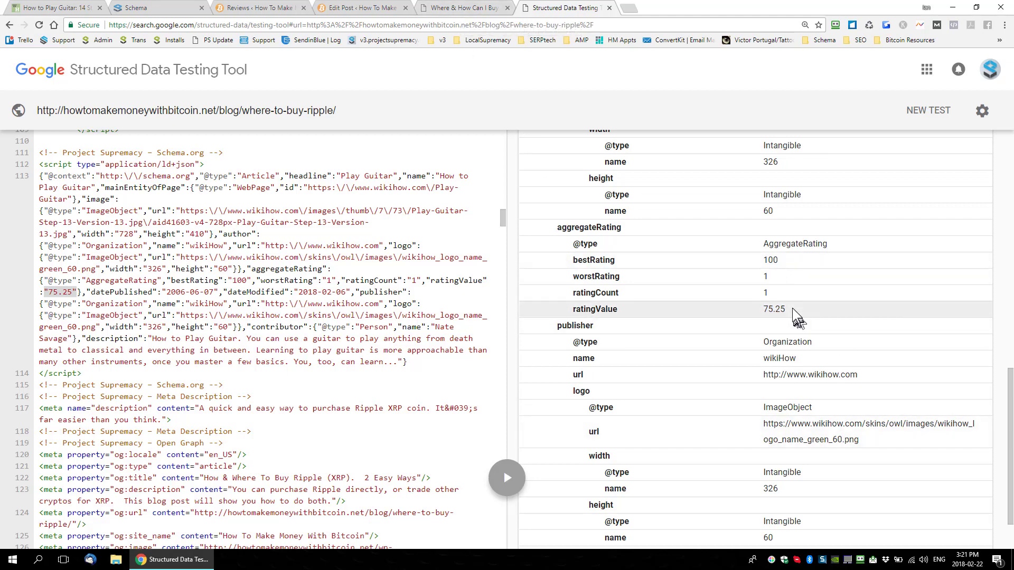
drag(792, 309, 727, 311)
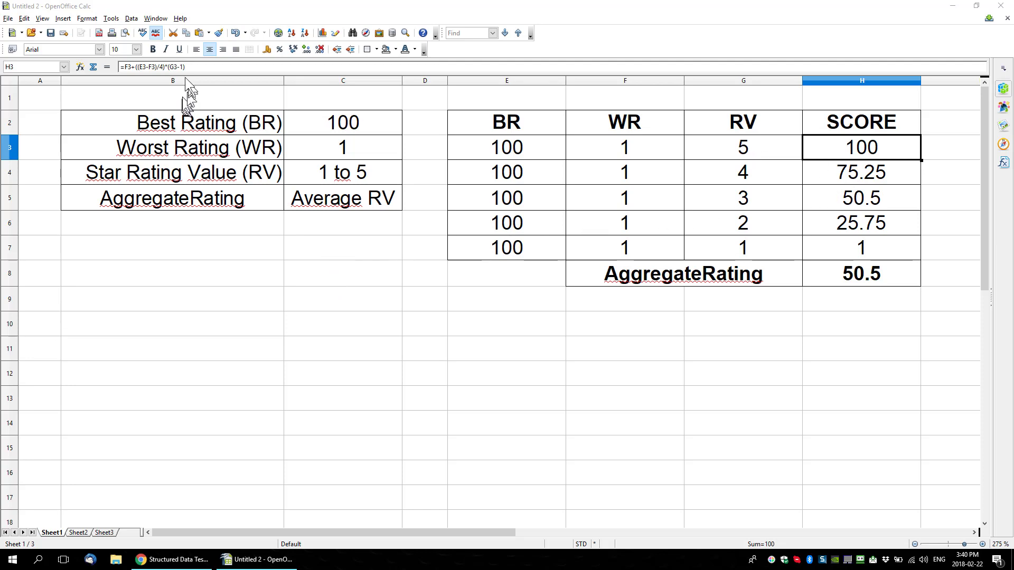
Step: Switch to the OpenOffice Calc rating spreadsheet and examine the score formula and the scores for star values 1 to 5
drag(196, 67, 120, 67)
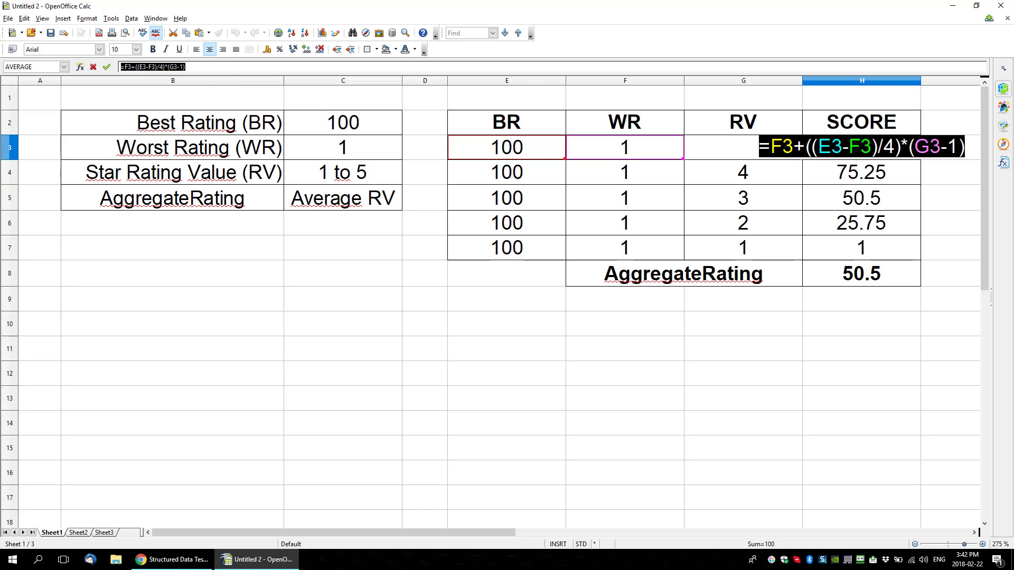
key(Return)
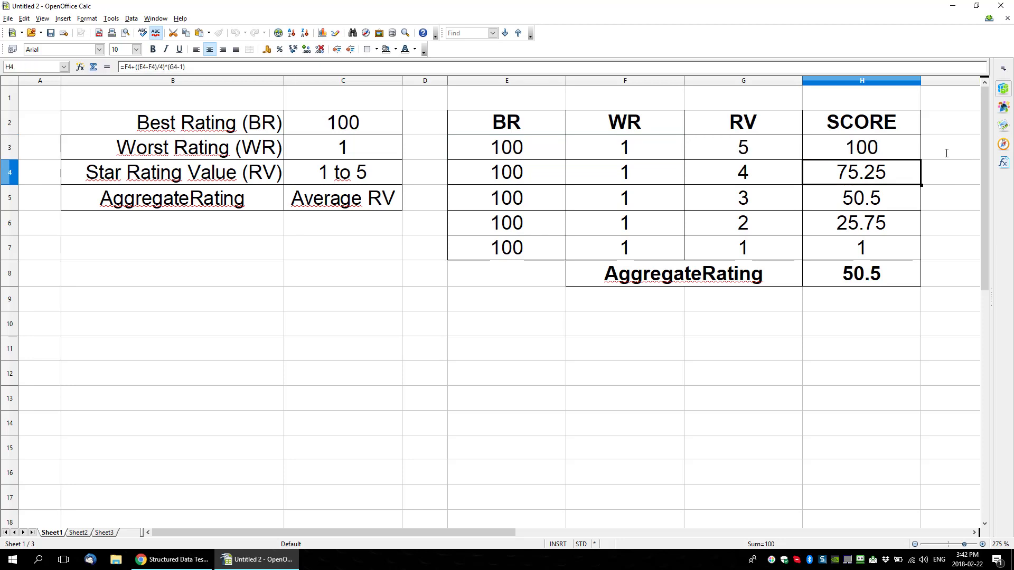
click(739, 153)
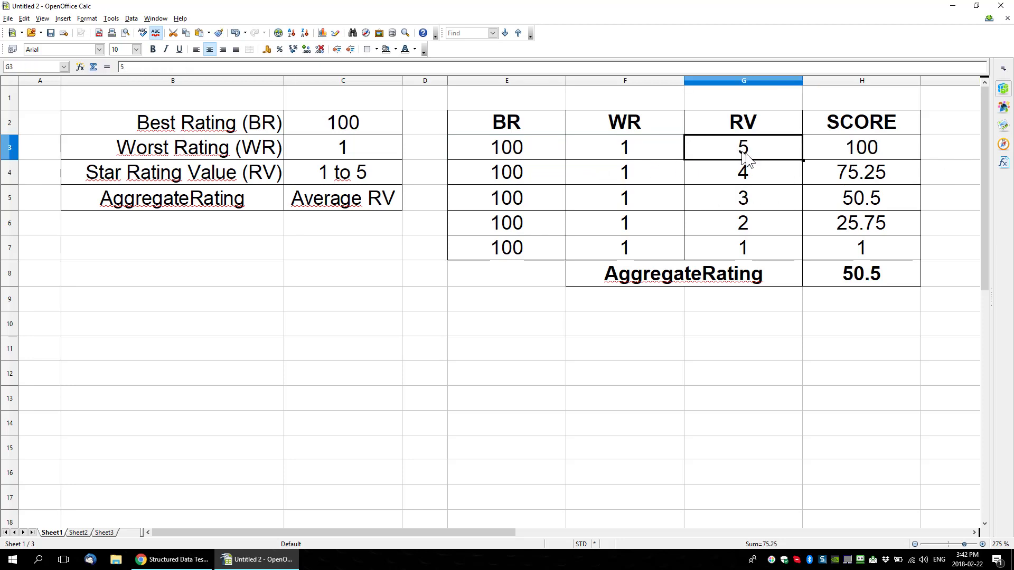
click(870, 153)
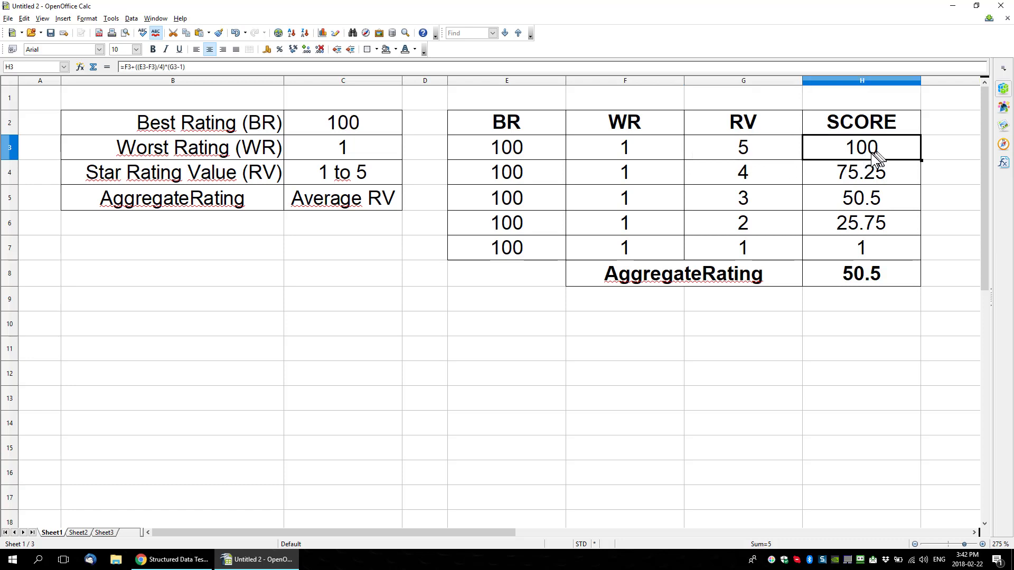
click(633, 249)
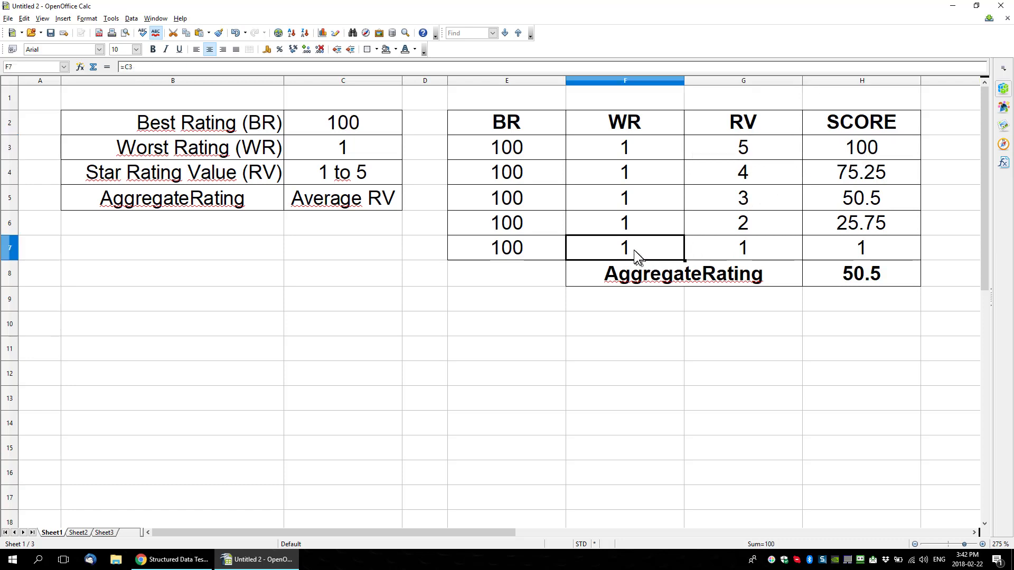
click(834, 249)
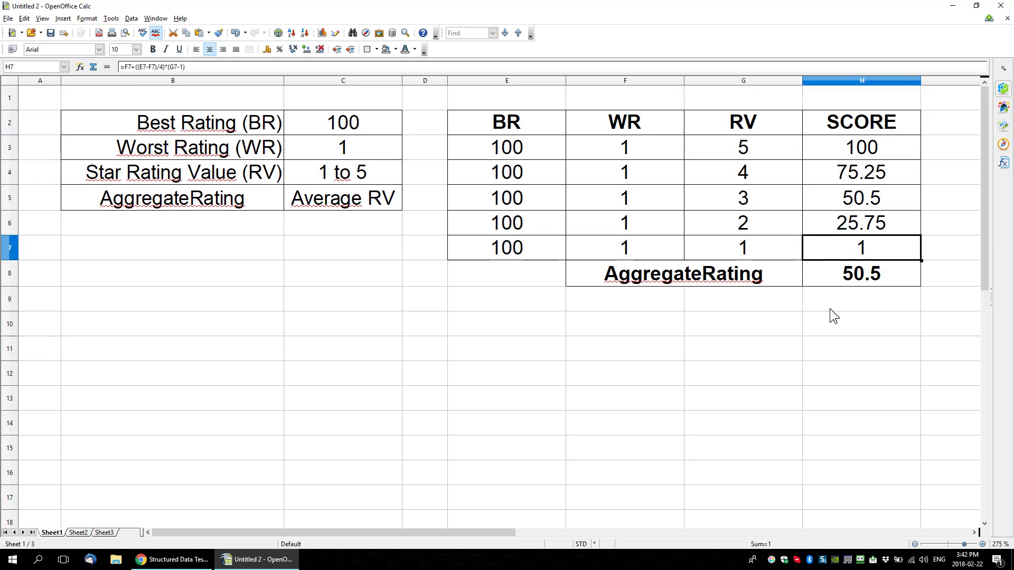
click(758, 229)
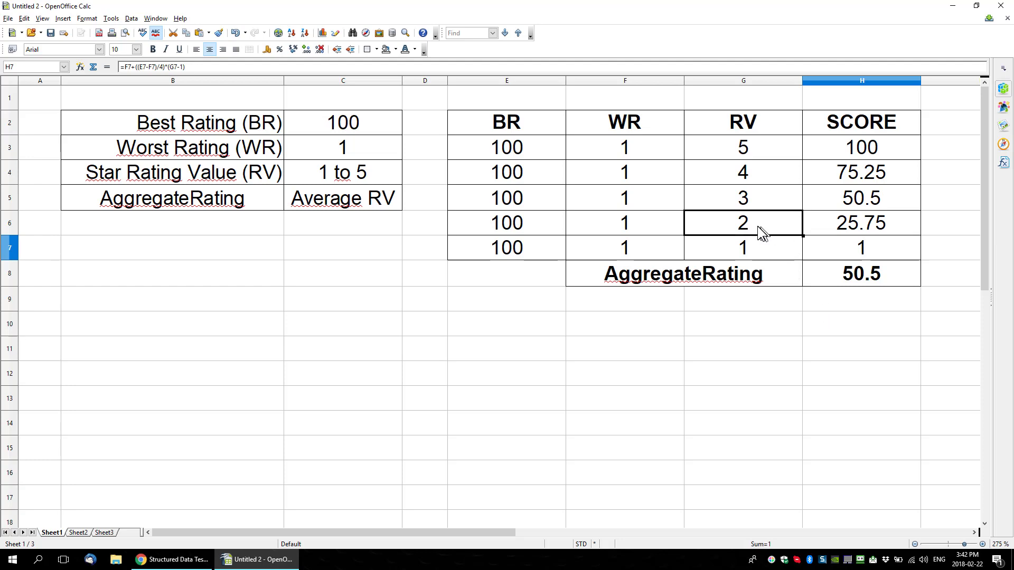
click(837, 231)
click(771, 191)
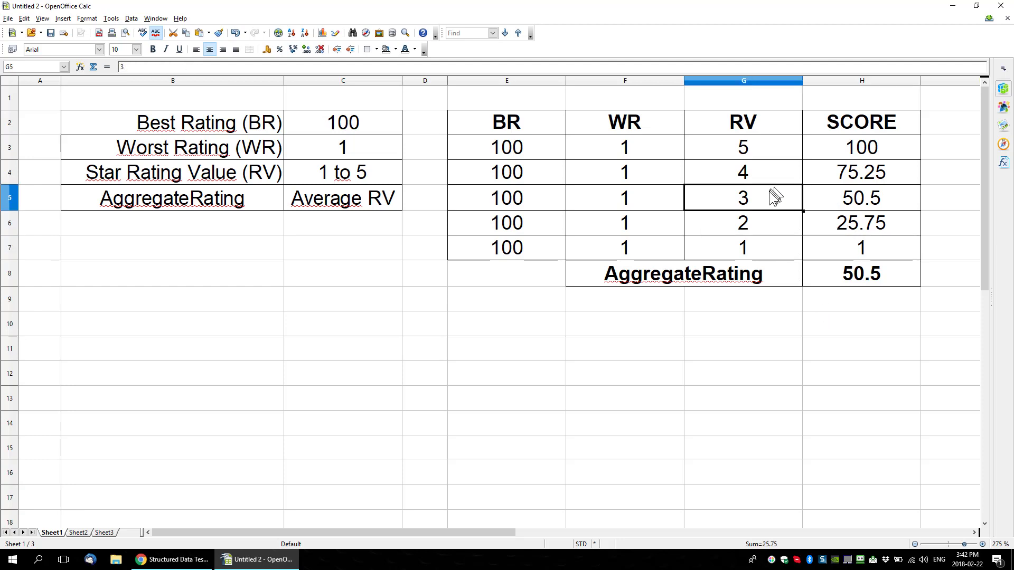
click(852, 194)
click(770, 176)
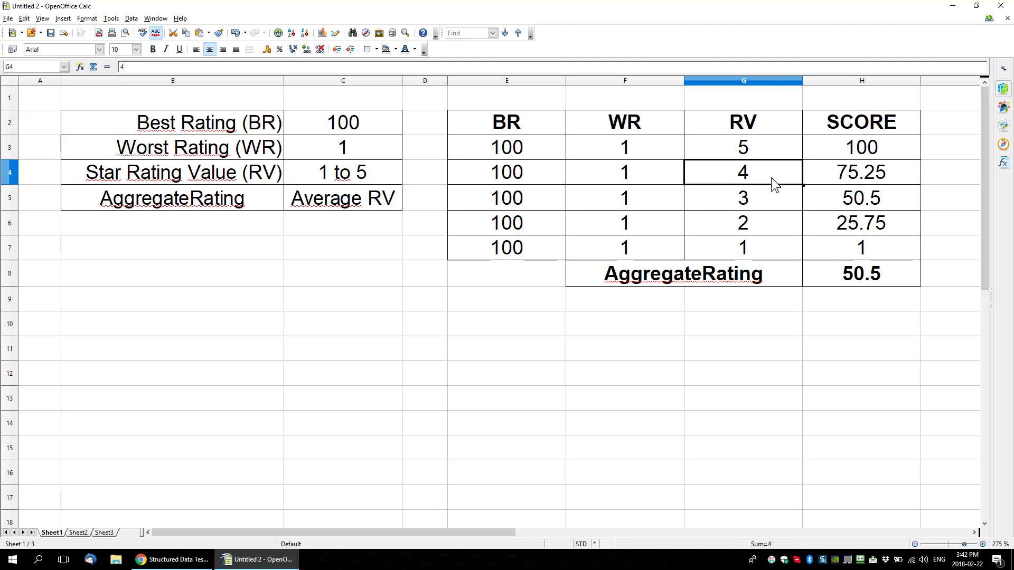
click(852, 178)
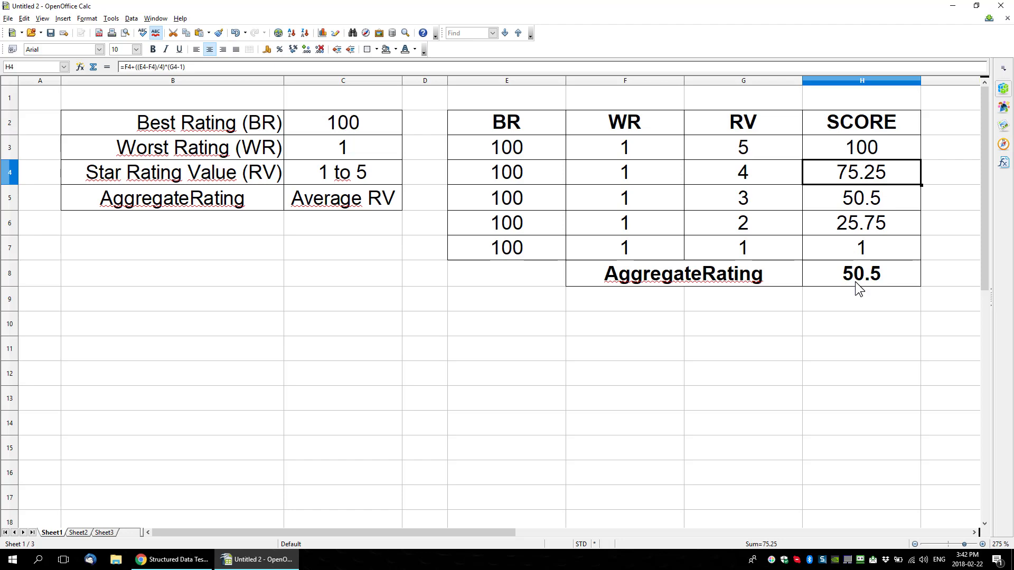
Step: Switch to the browser and set popup_mode=0 in the post's review widget shortcode so the star rating displays inline on the live post
click(174, 560)
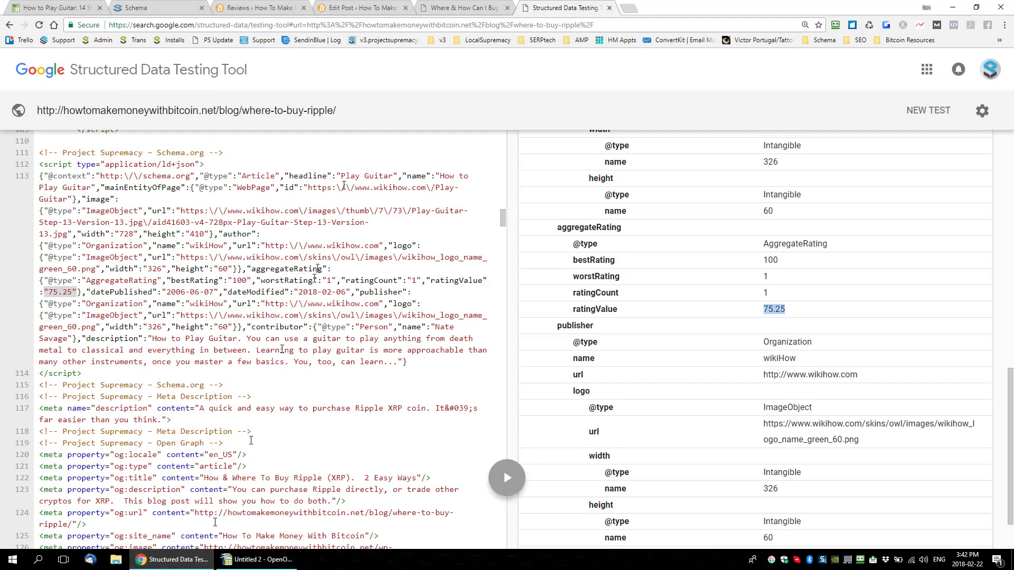
click(454, 7)
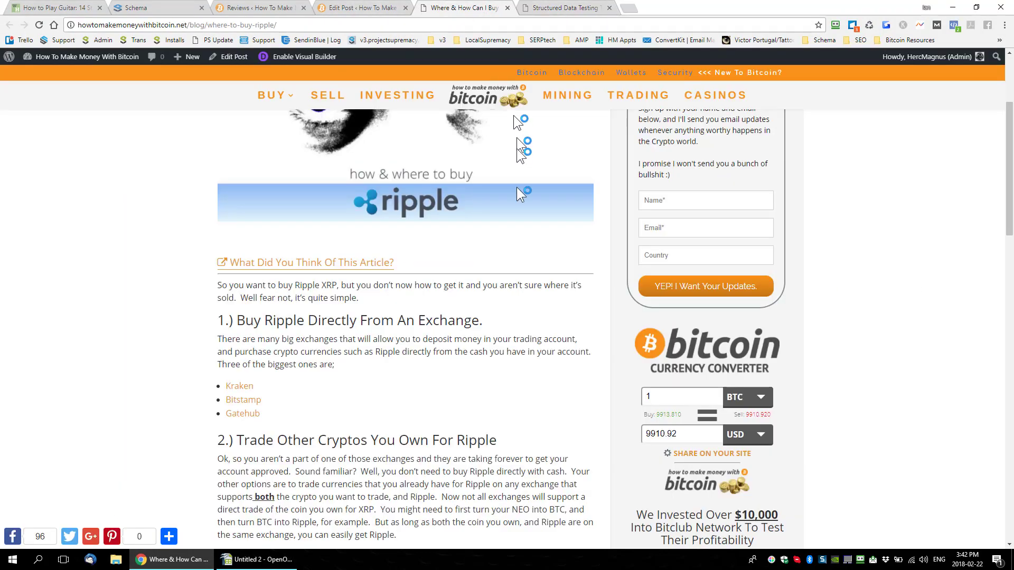
click(207, 188)
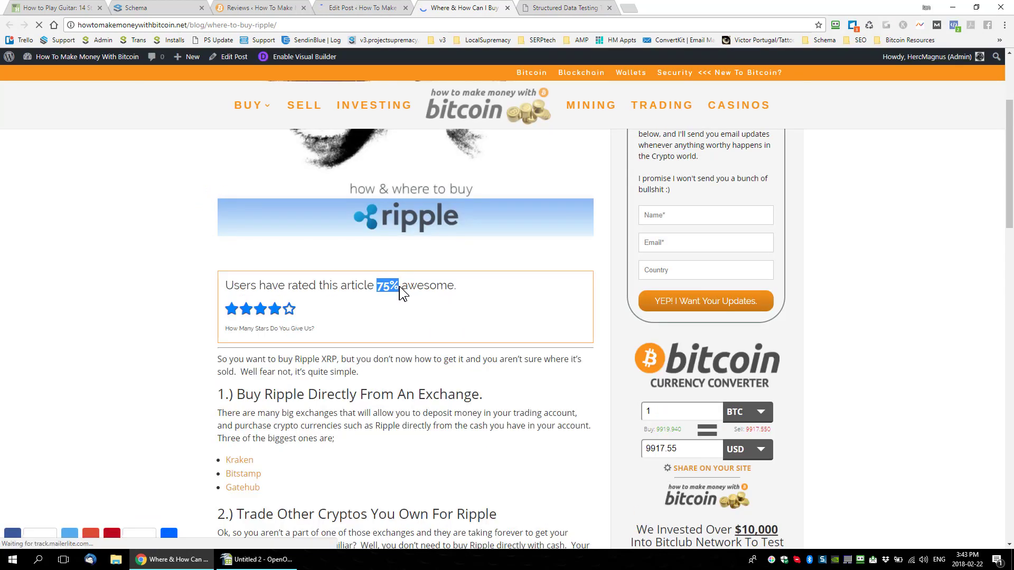
Step: Compare the Article's ratingValue in the structured data test results with the four-star score in the OpenOffice Calc spreadsheet
click(569, 8)
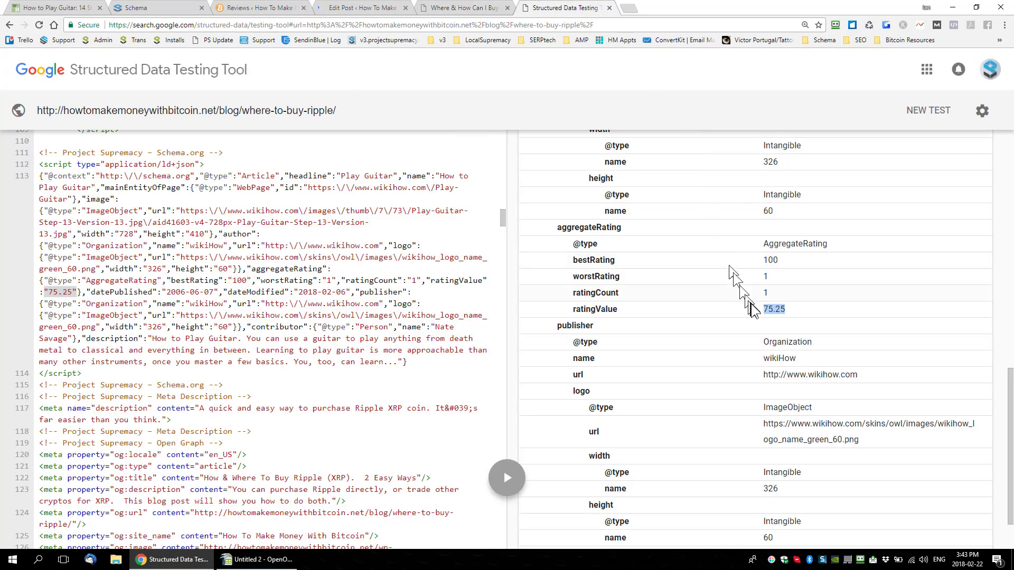
click(763, 309)
drag(764, 310, 799, 313)
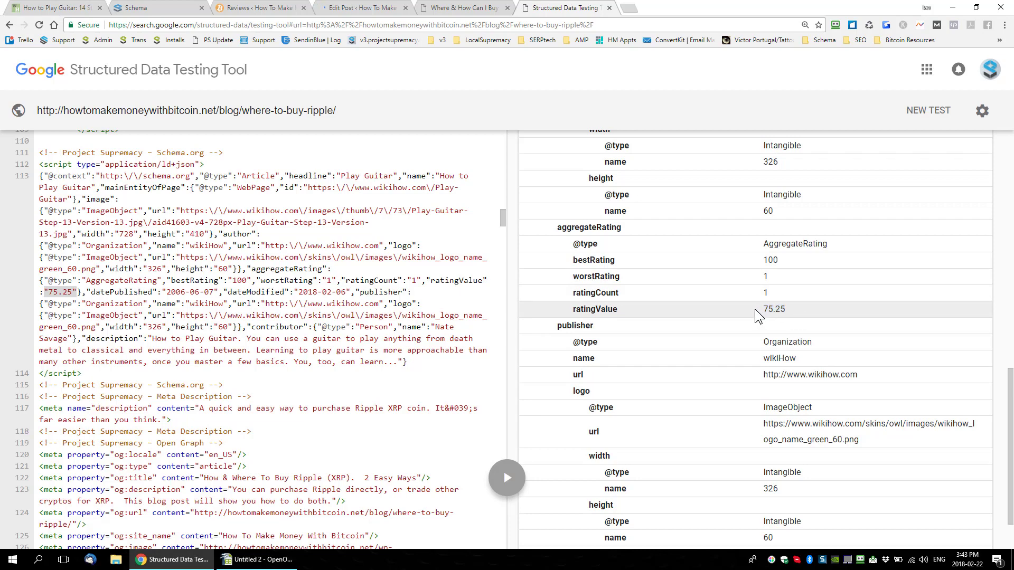
click(269, 563)
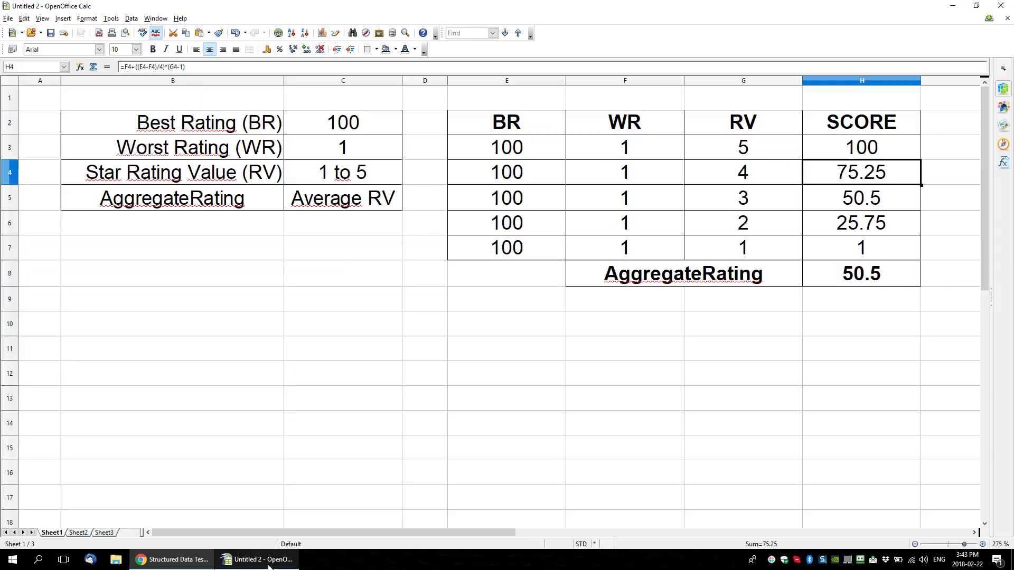
click(746, 174)
click(842, 176)
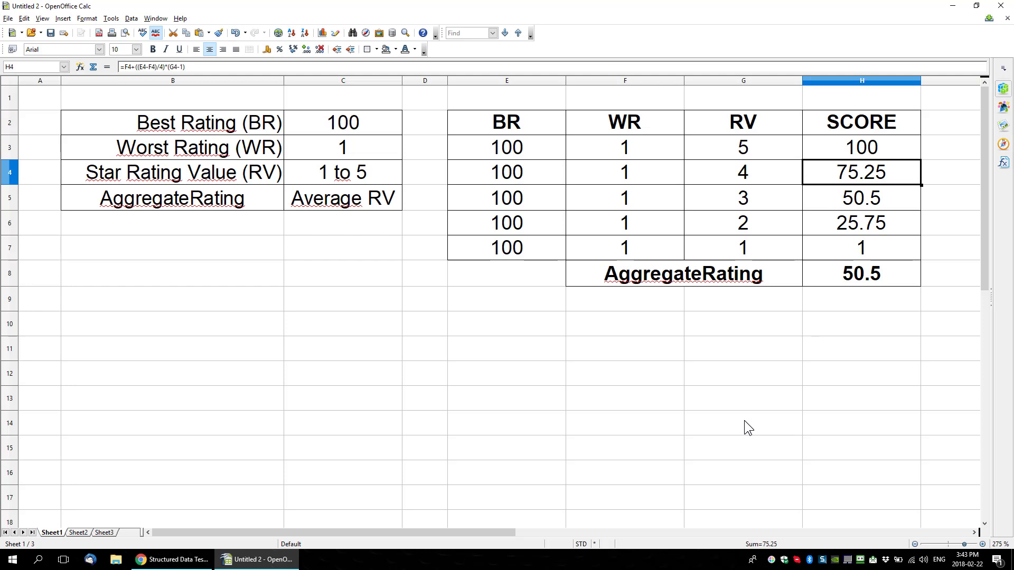
Step: Set the Worst Rating (WR) in cell C3 to 20
click(355, 161)
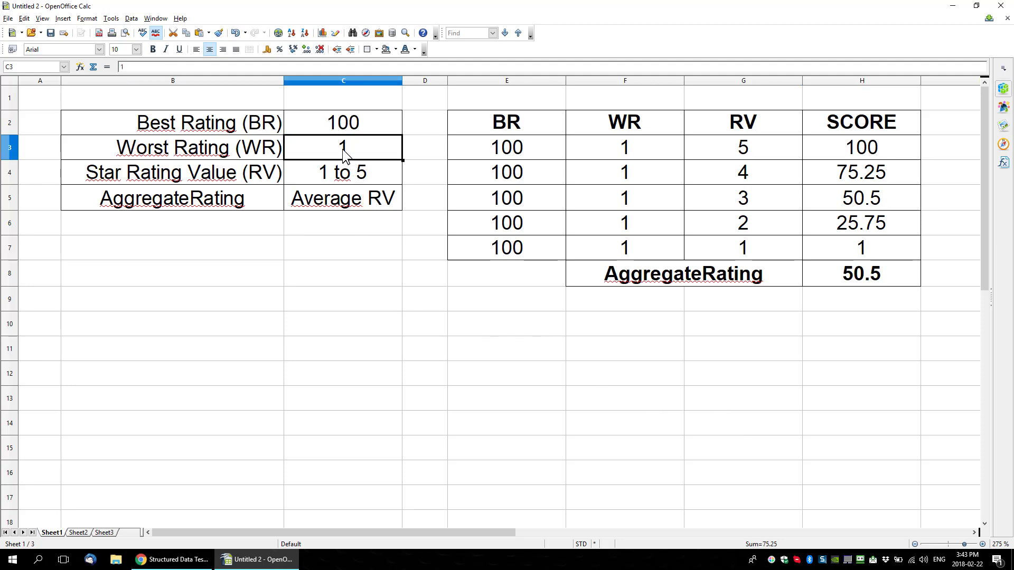
text(25)
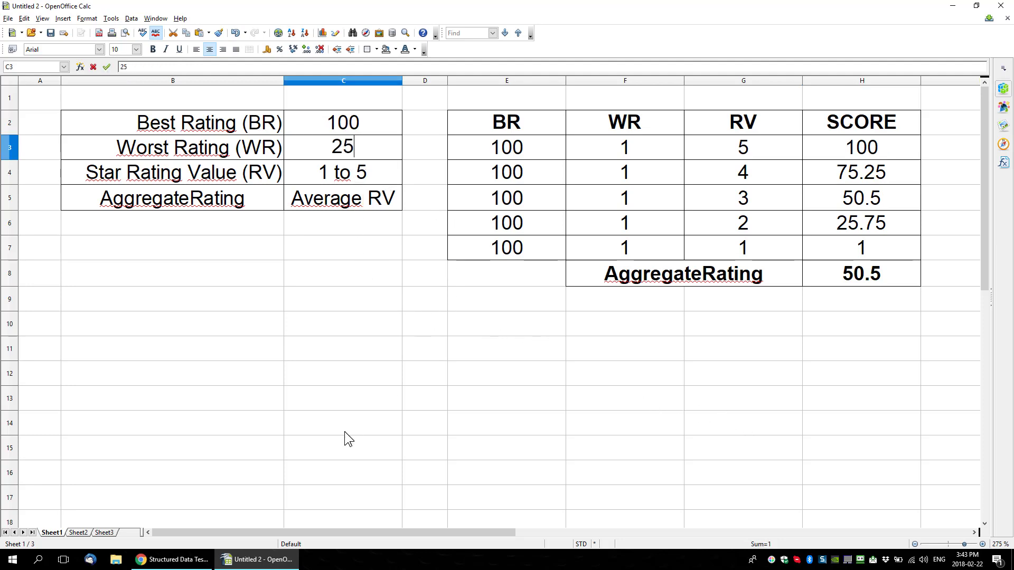
key(BackSpace)
text(0)
key(Return)
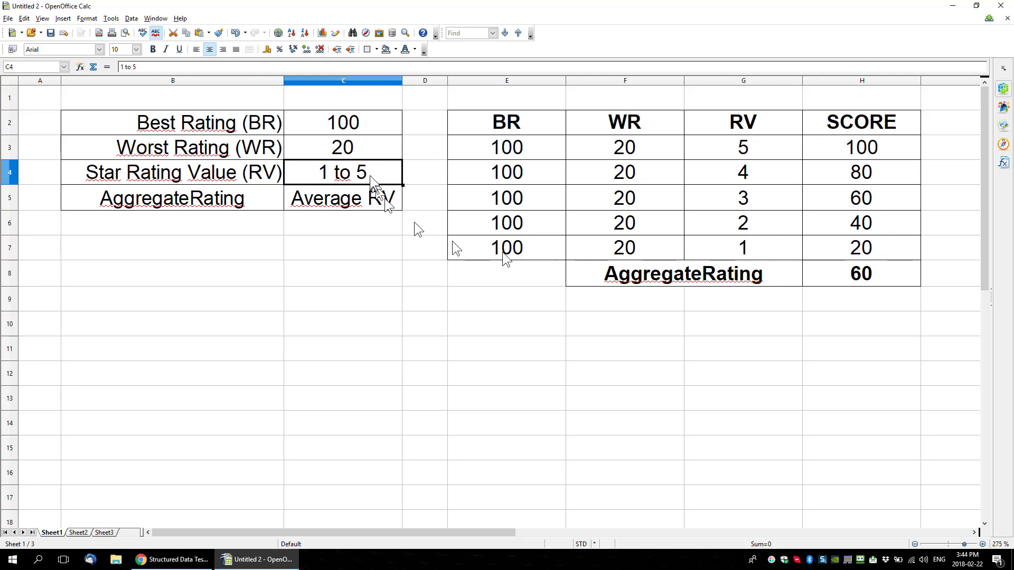
Step: Set the Worst Rating (WR) in cell C3 to 50 and examine the resulting scores for one to five stars
click(336, 150)
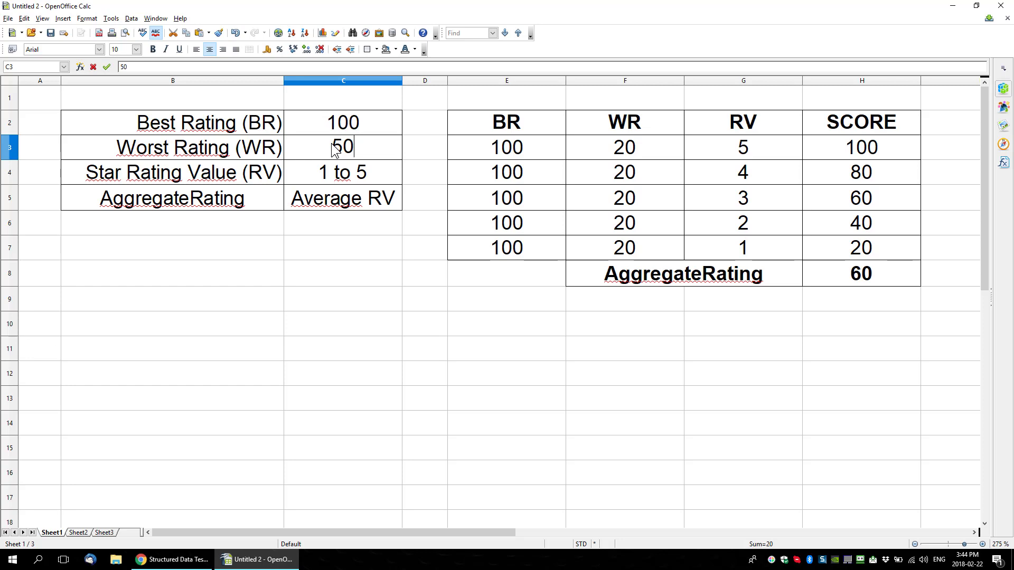
key(Return)
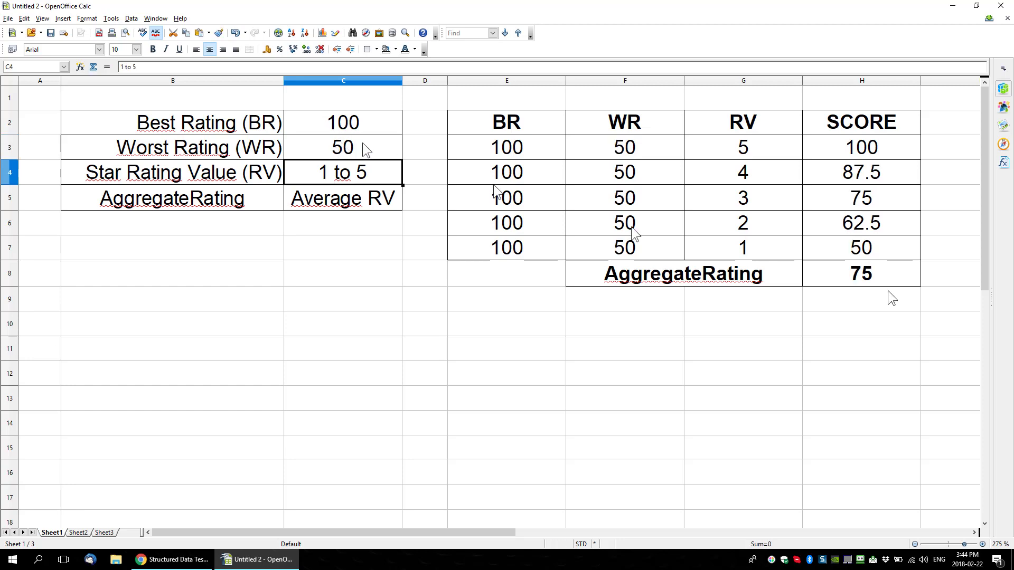
click(734, 252)
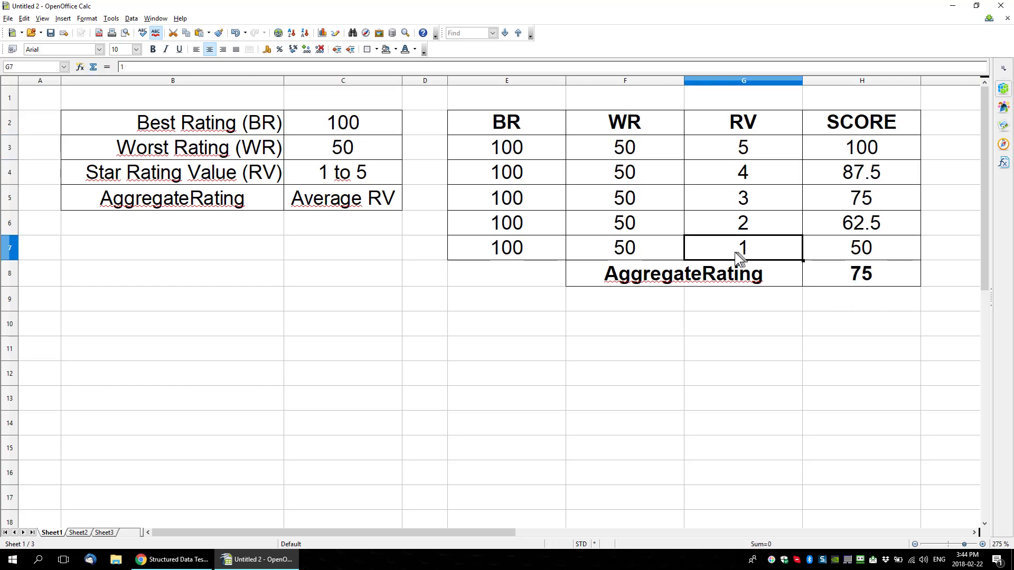
click(841, 249)
click(848, 224)
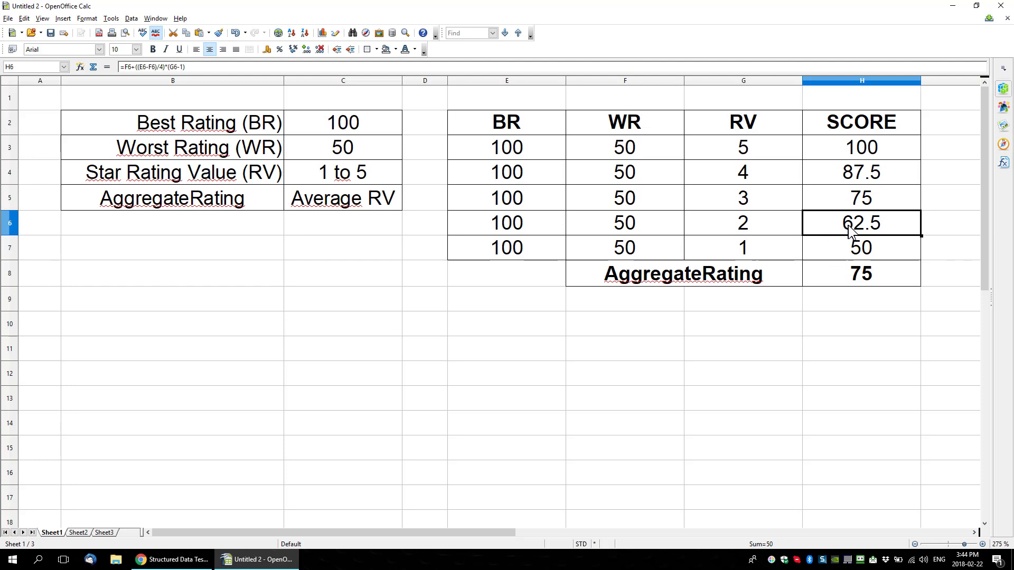
click(869, 204)
click(872, 174)
click(875, 150)
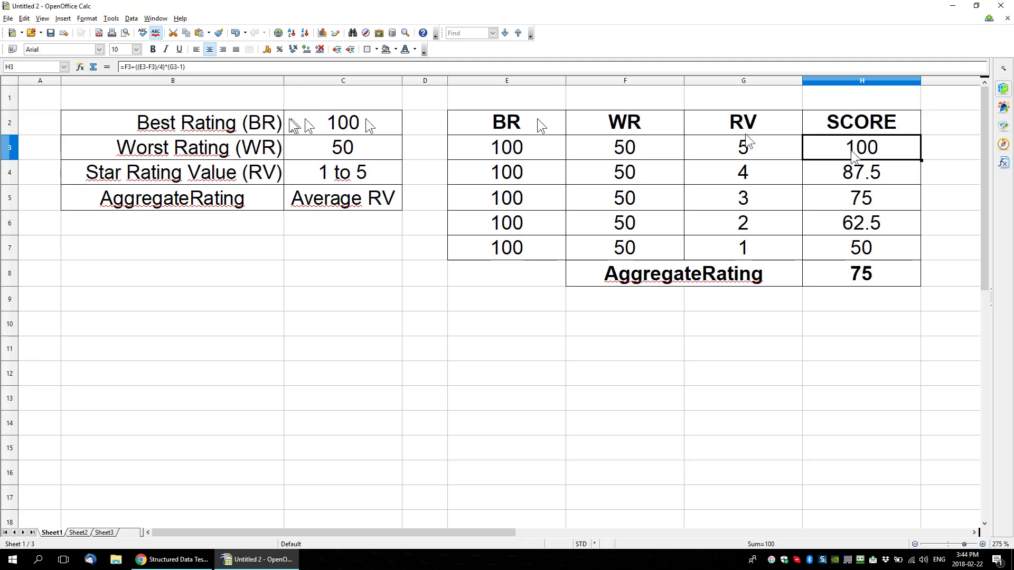
Step: Set the Worst Rating (WR) in cell C3 back to 1
click(328, 153)
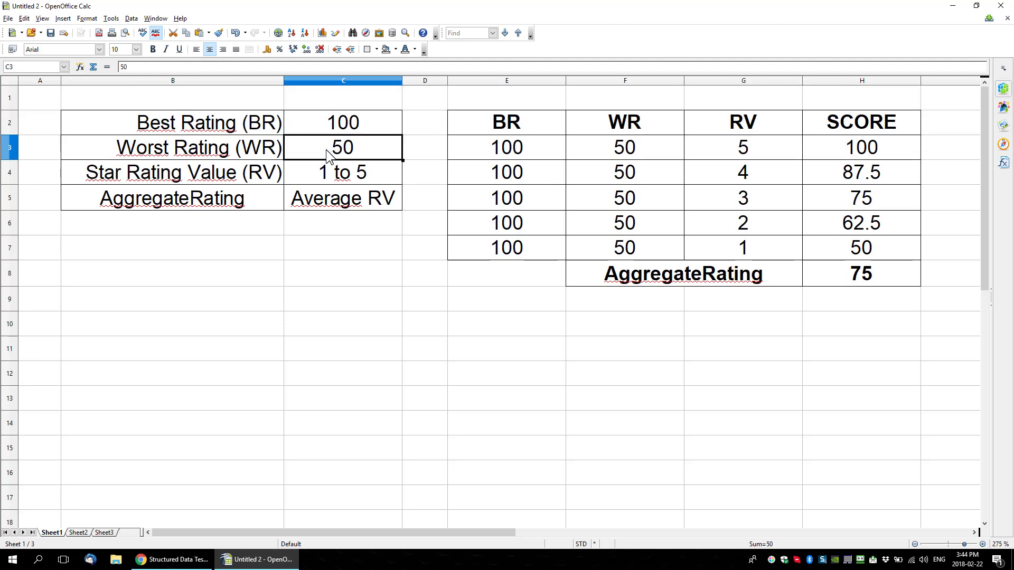
text(1)
key(Return)
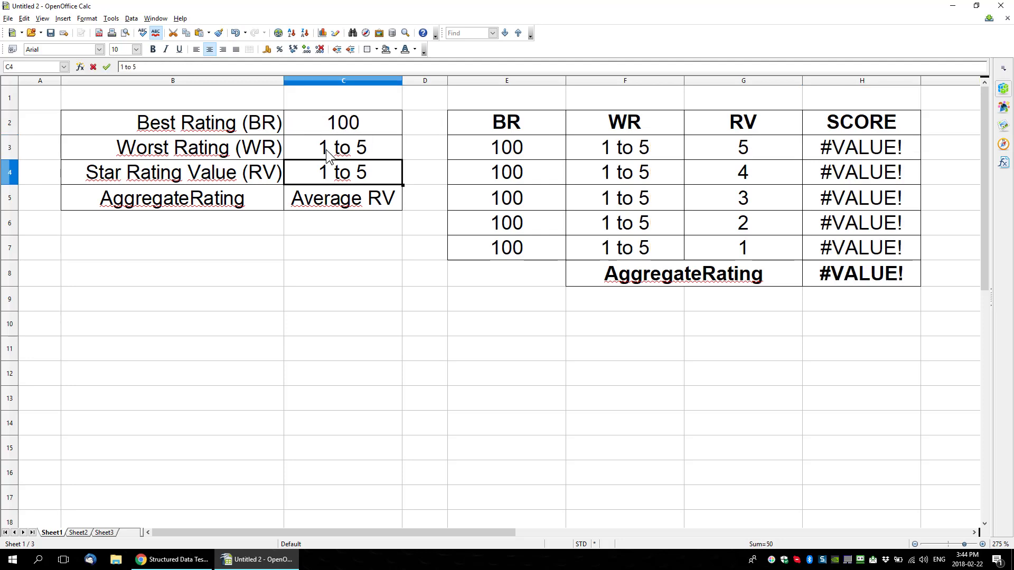
click(325, 150)
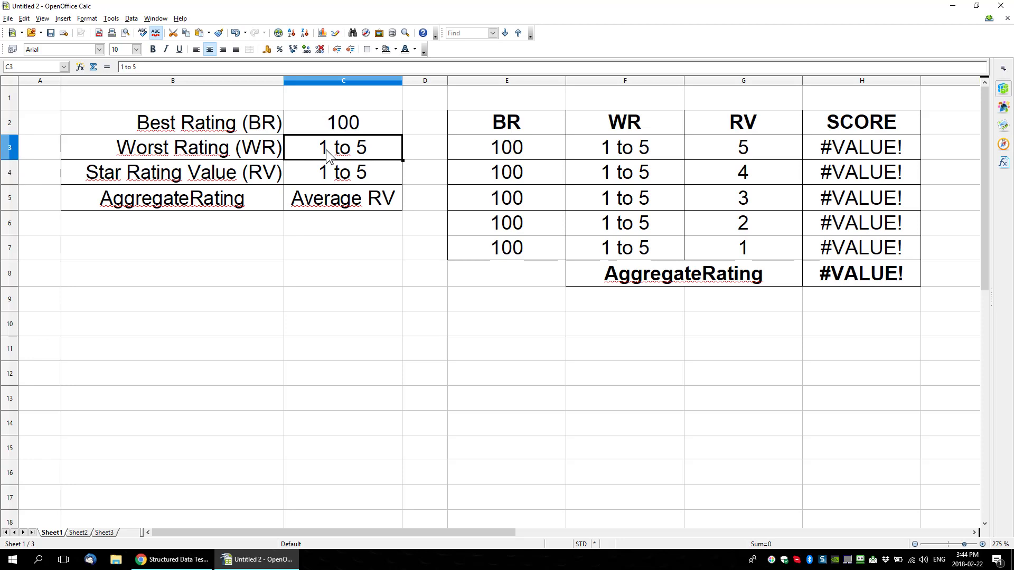
text(1)
key(Delete)
key(Return)
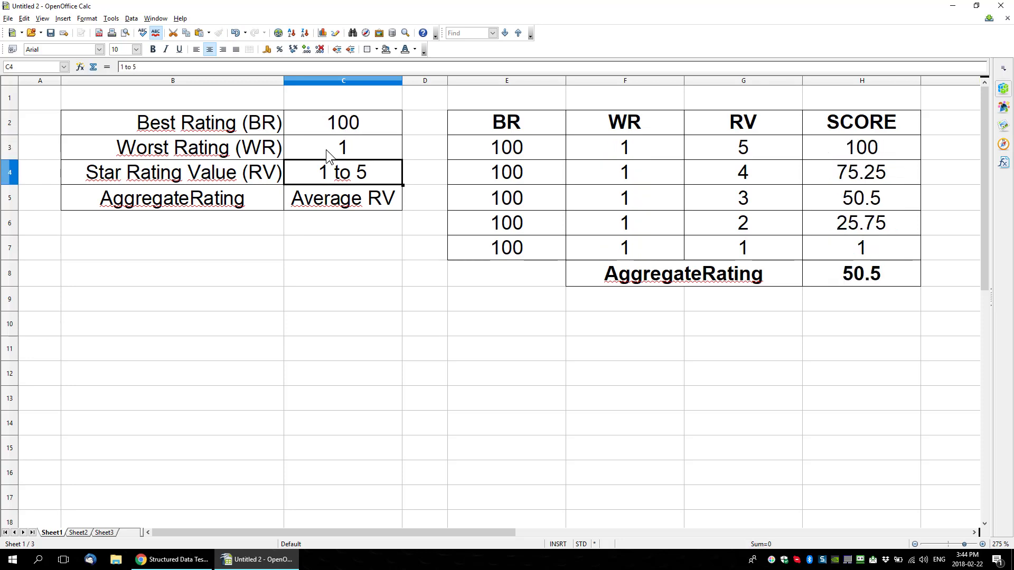
Step: Set the star rating values (RV) in cells G4, G6 and G7 to 5, 4 and 2
click(865, 173)
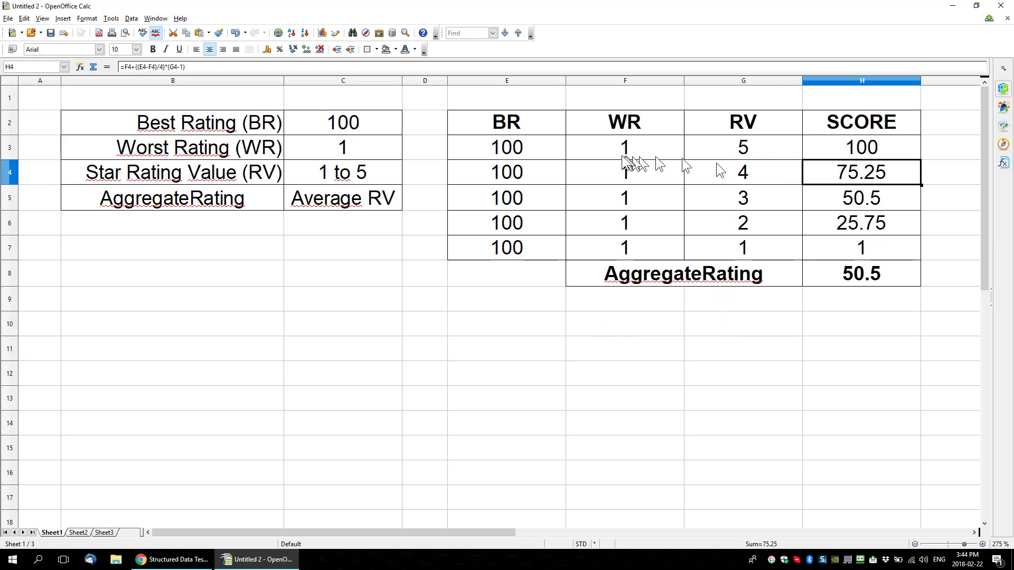
click(759, 172)
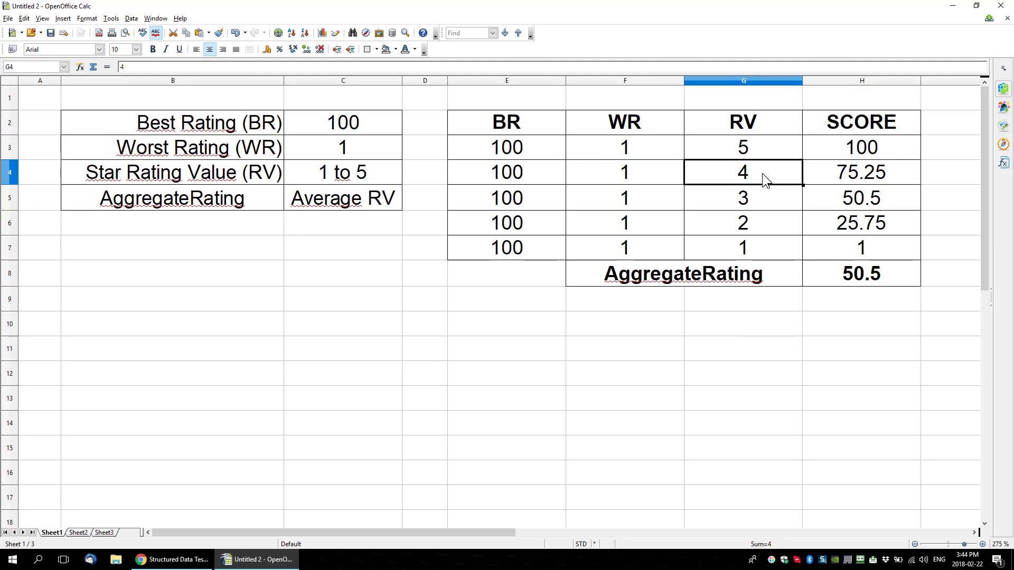
text(5)
key(Return)
key(F2)
key(Return)
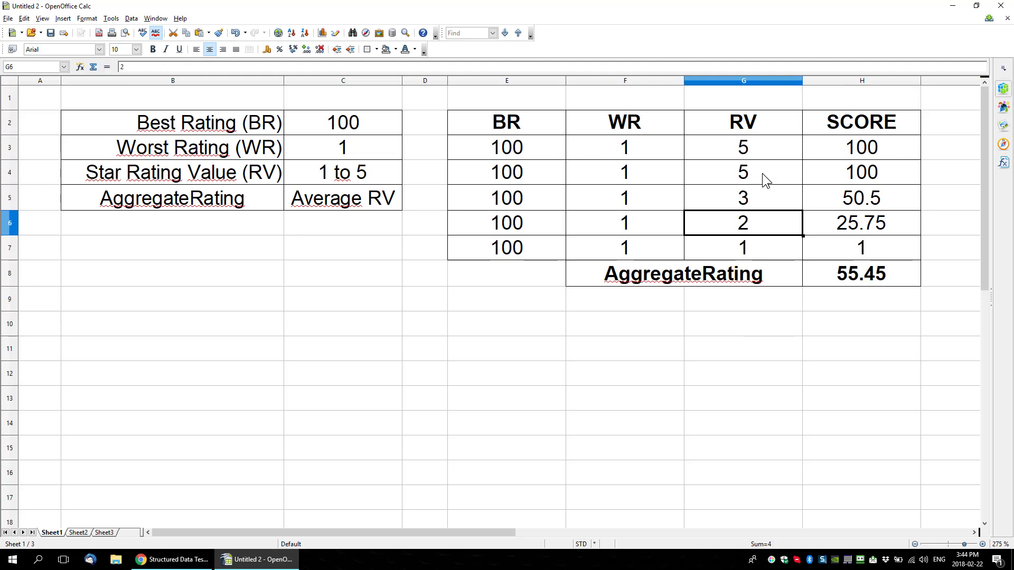
text(4)
key(Return)
text(2)
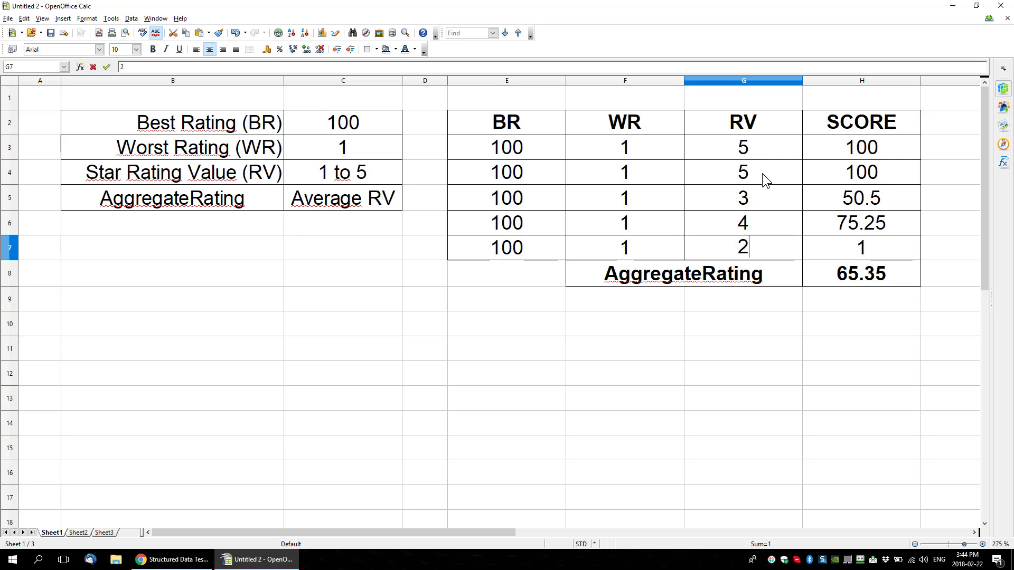
click(734, 446)
Step: Examine the AggregateRating average formula in H8 and the score cells H3:H7 it covers
drag(876, 151, 872, 246)
click(853, 319)
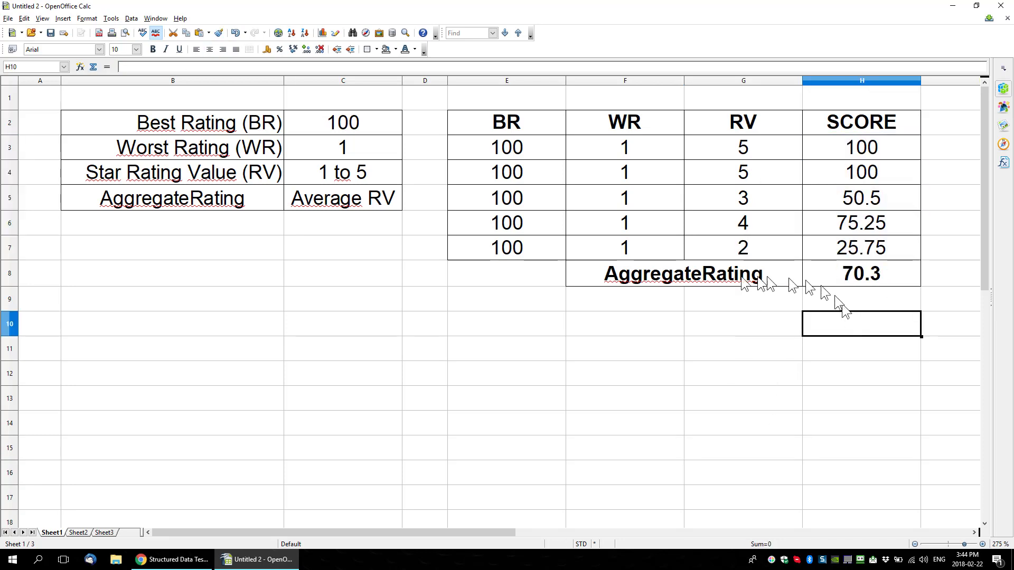
click(867, 280)
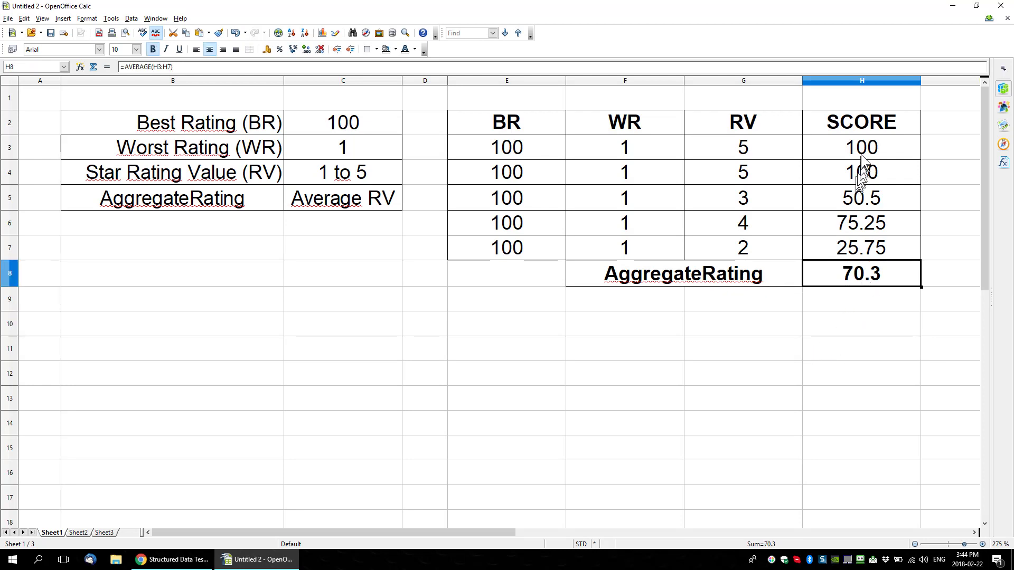
drag(860, 154, 862, 239)
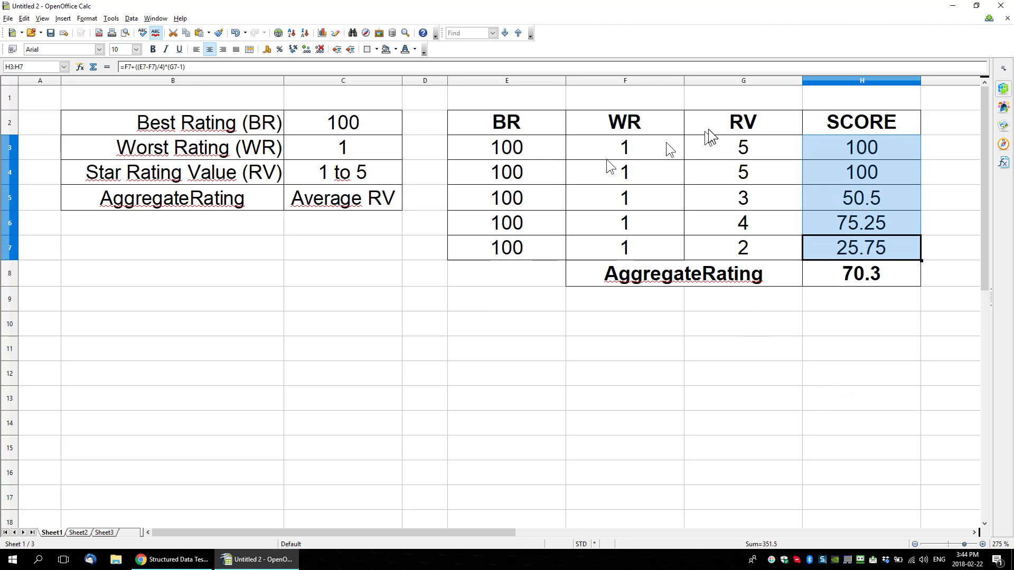
click(864, 280)
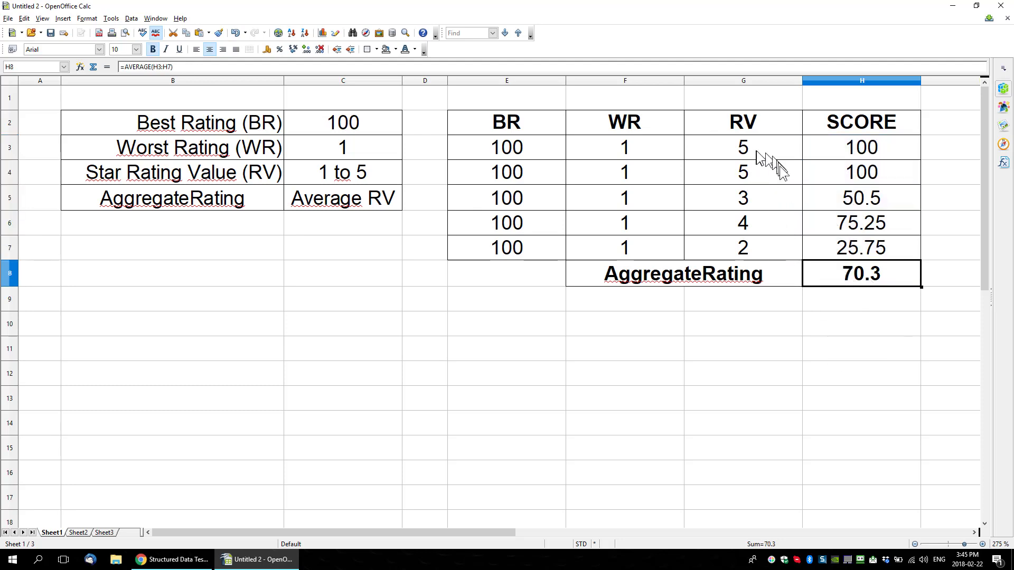
Step: Switch to the browser, submit a five-star rating in the live Ripple post's review widget, and reload the page to check the score
click(159, 559)
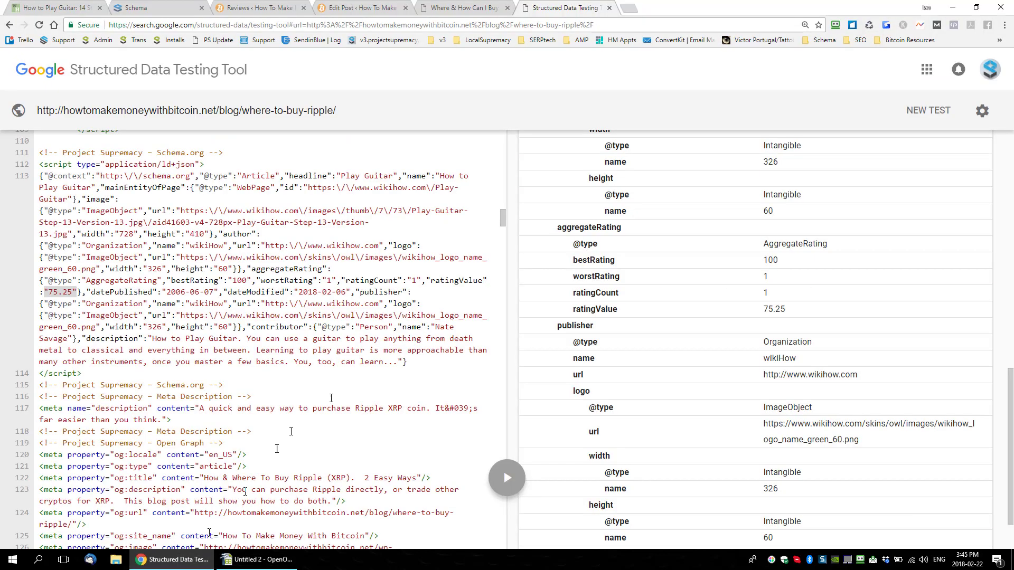
click(380, 10)
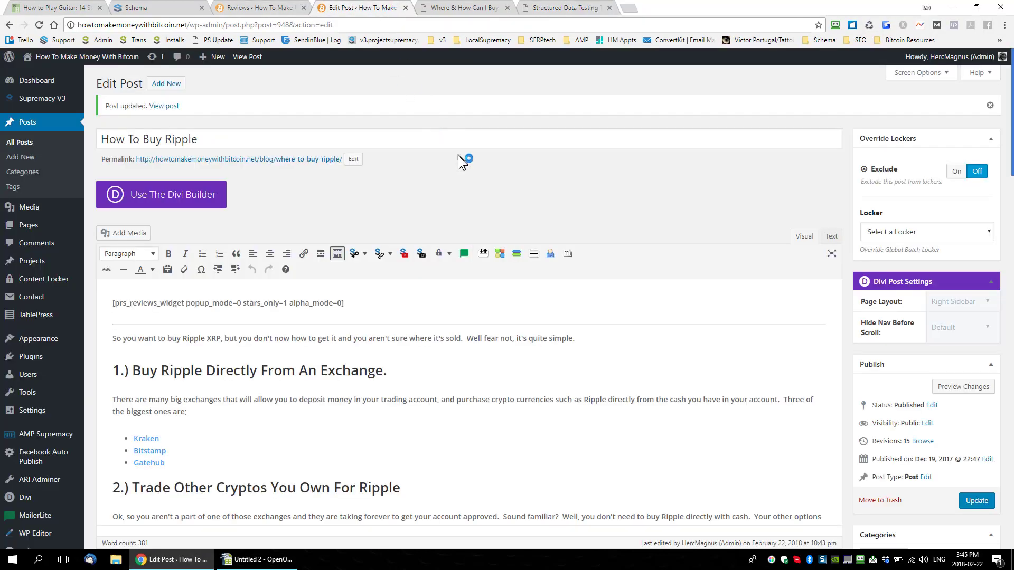
click(453, 9)
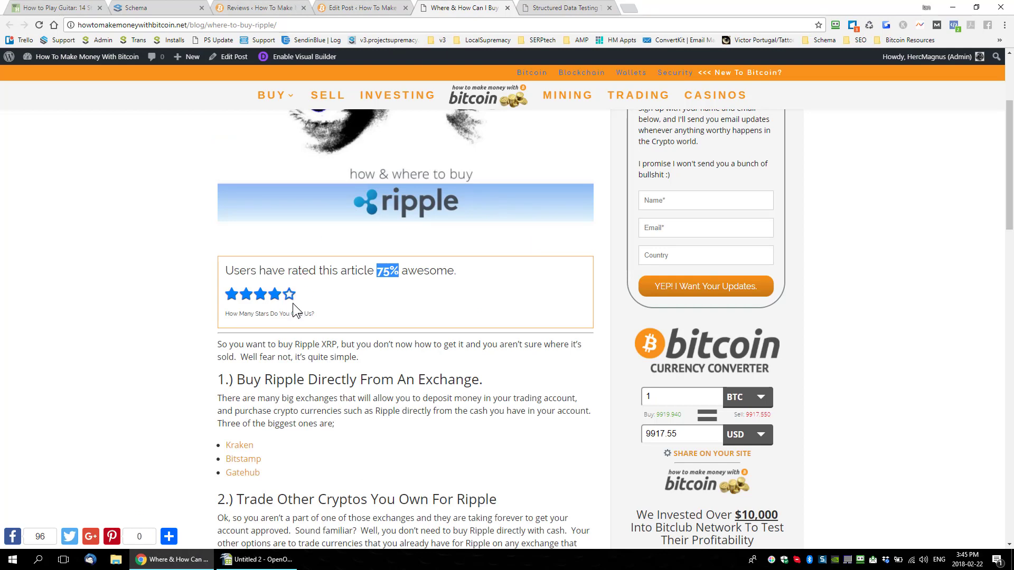
click(290, 301)
click(290, 300)
click(259, 559)
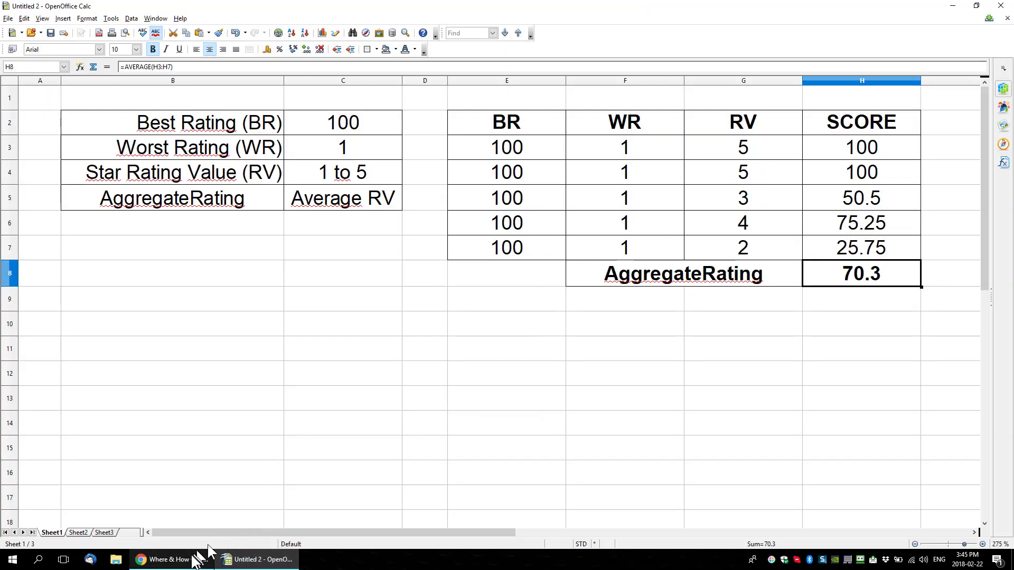
click(198, 558)
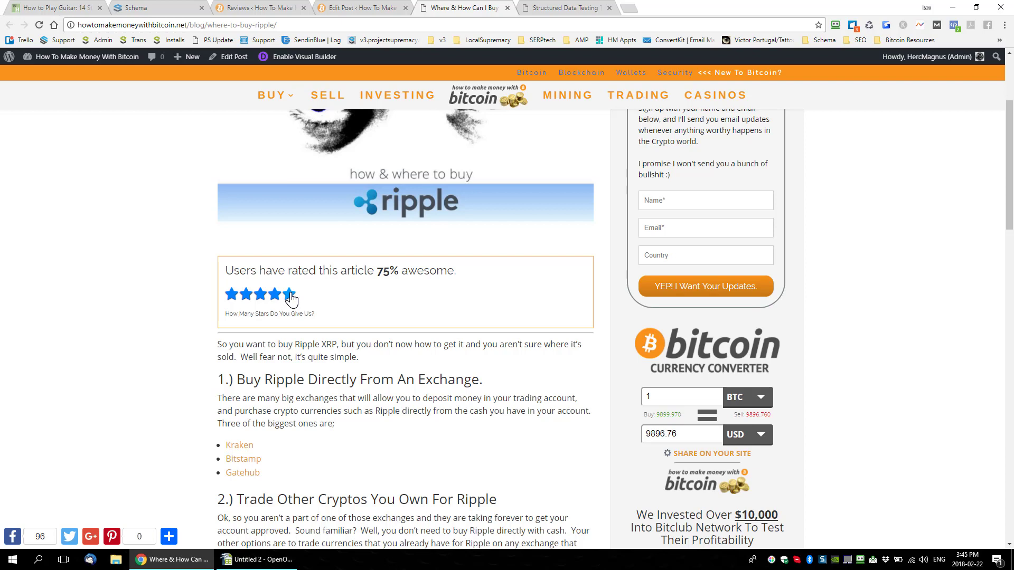
click(290, 295)
key(F5)
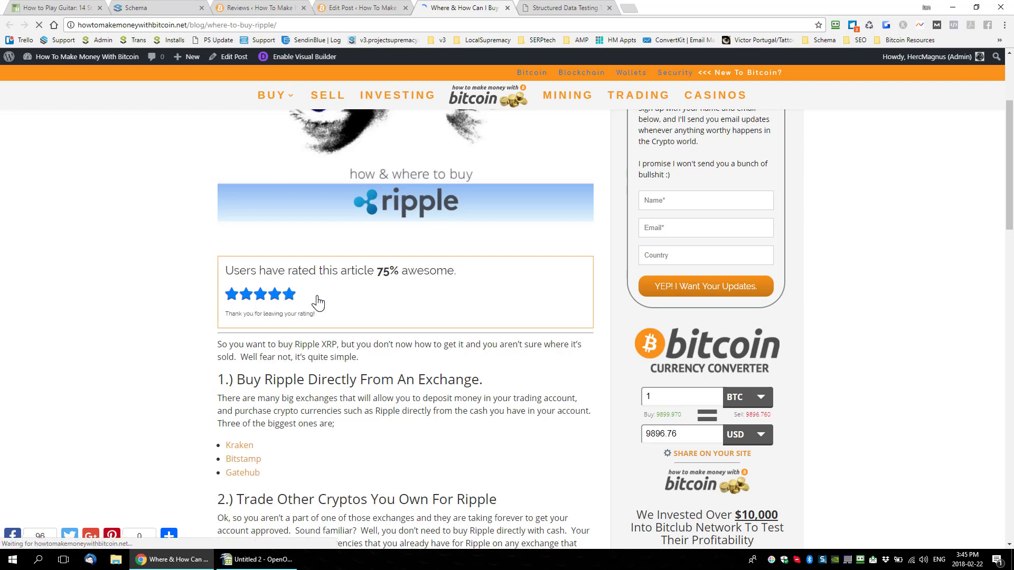
click(260, 559)
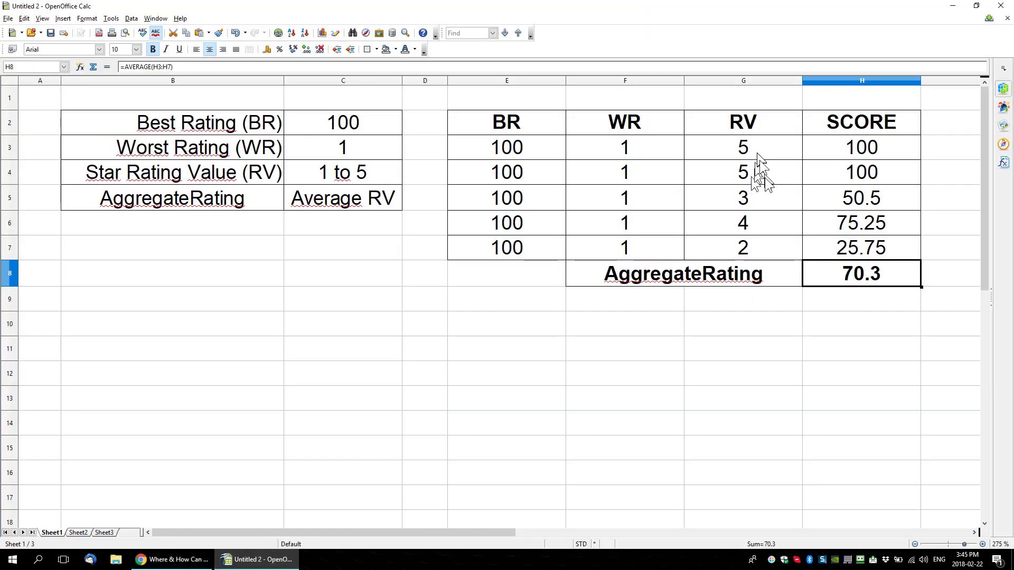
click(153, 559)
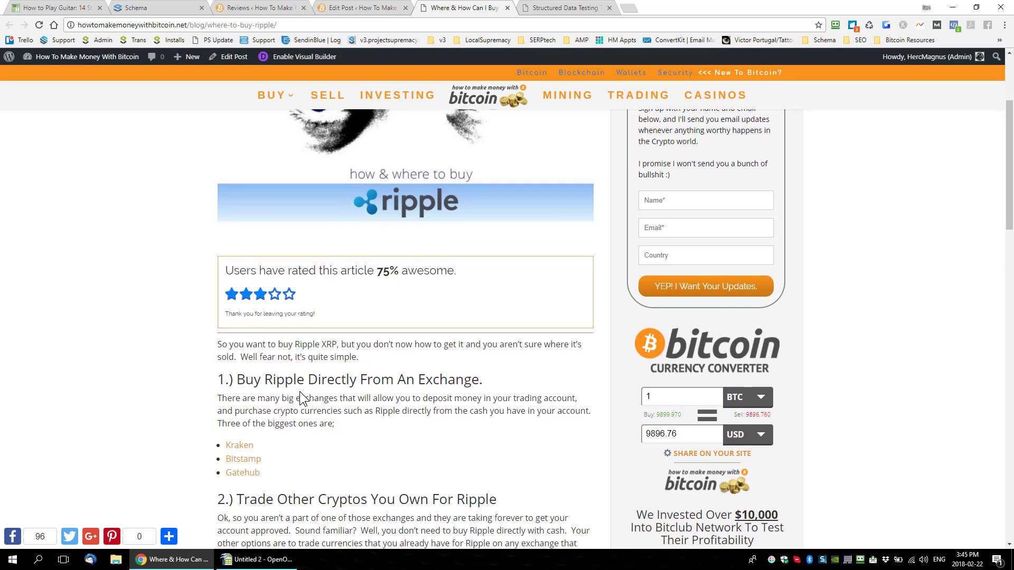
Step: Reload the live Ripple post, submit a two-star rating, and check the submitted ratings against RV cells G3:G7 in the OpenOffice Calc spreadsheet
key(F5)
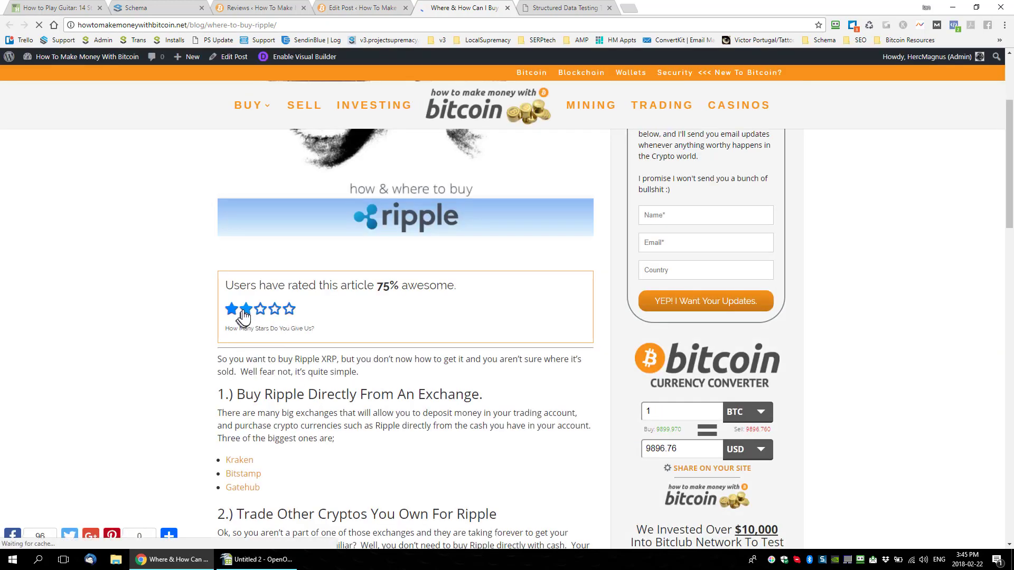
click(244, 315)
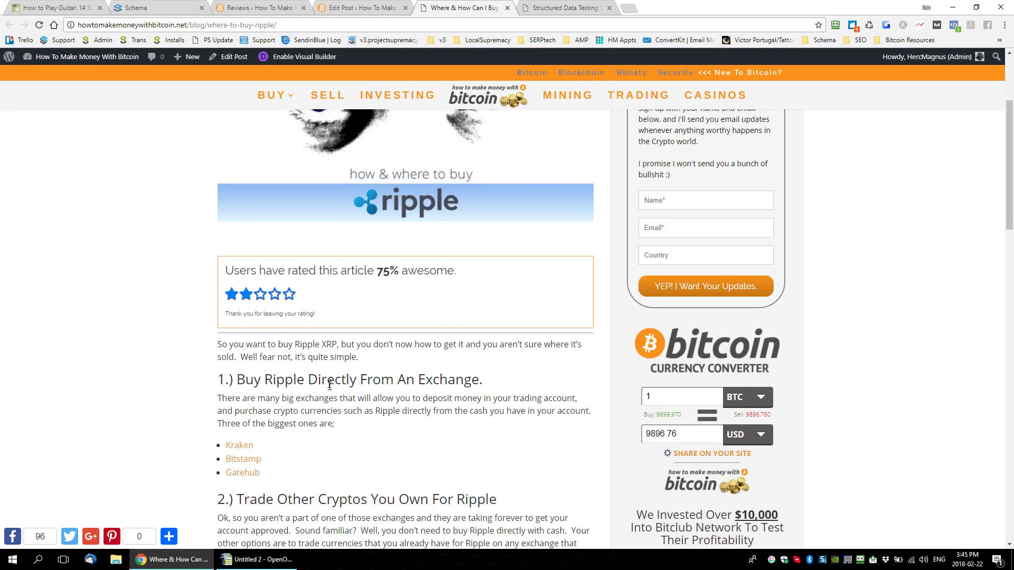
click(259, 559)
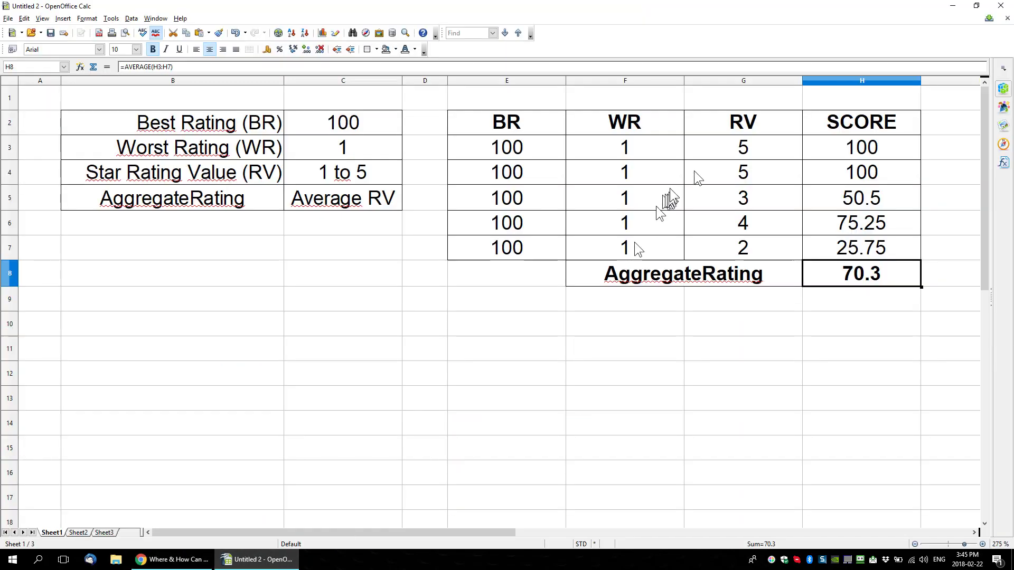
drag(734, 149, 769, 248)
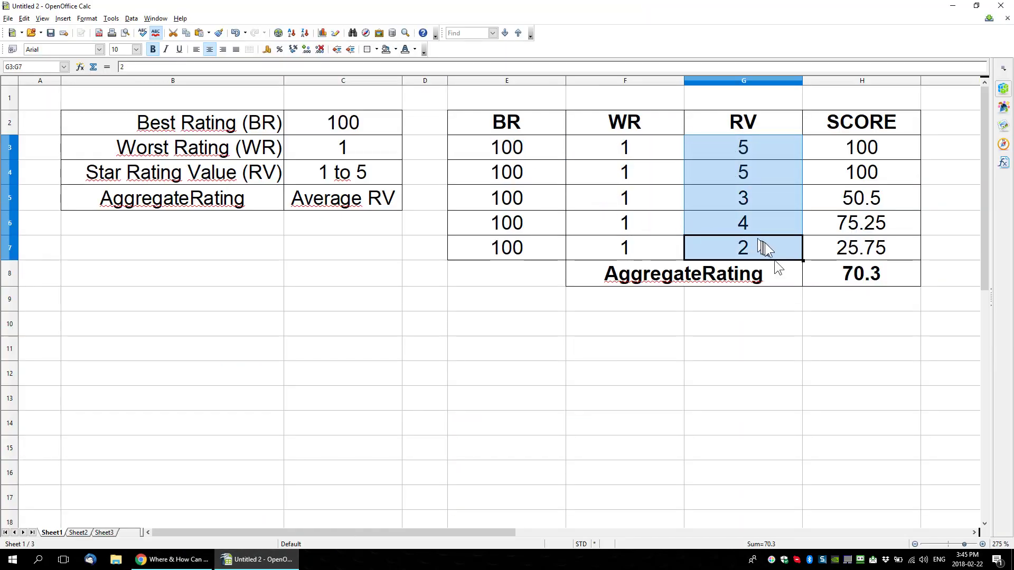
Step: Switch back to the browser and reopen the Project Supremacy Reviews page in the site admin
click(171, 559)
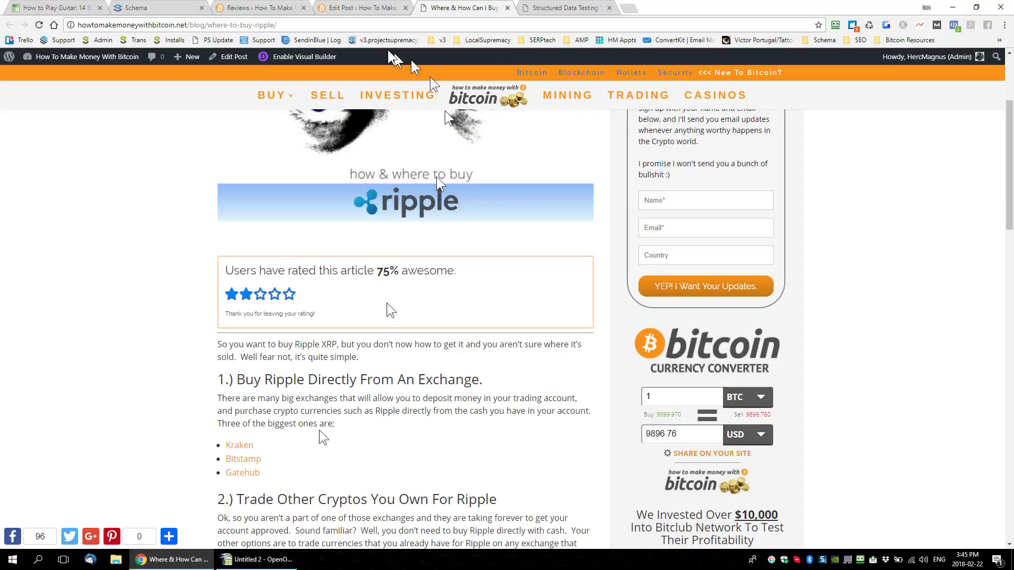
click(277, 8)
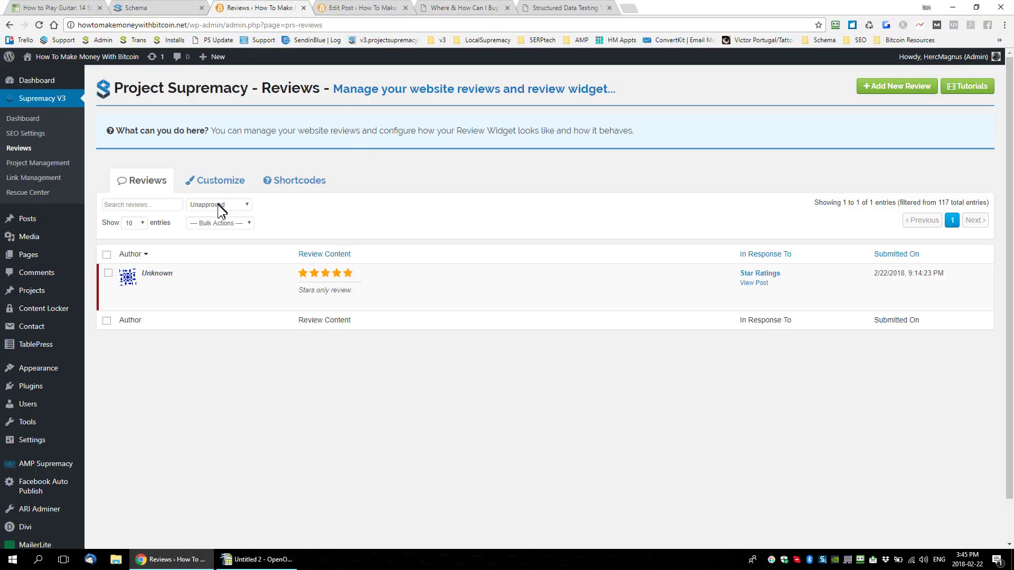
click(19, 149)
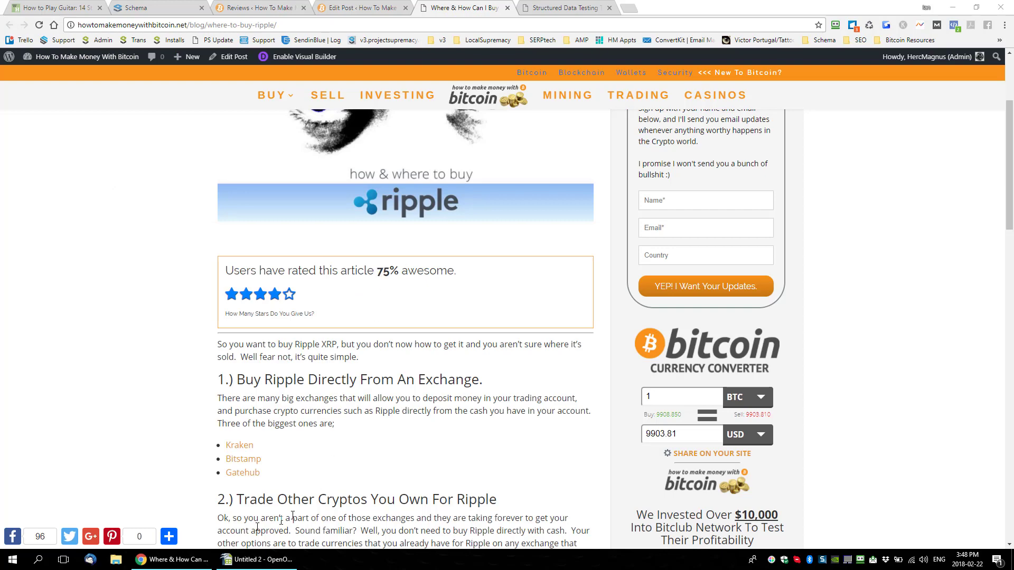
Step: Compare the AggregateRating in the Calc spreadsheet with the live Ripple post's rating percentage, reloading the post in the browser to refresh it
click(256, 559)
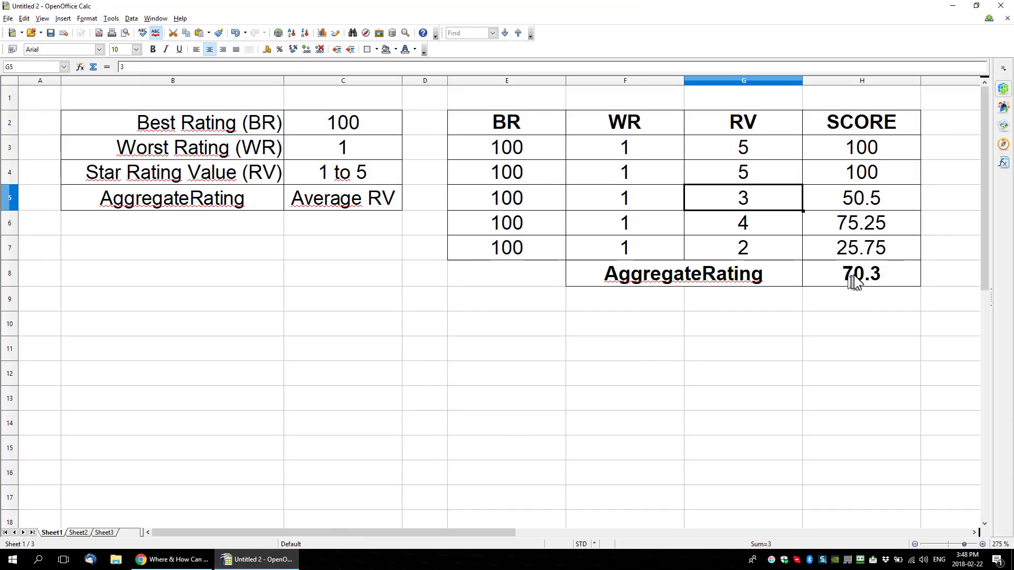
click(174, 559)
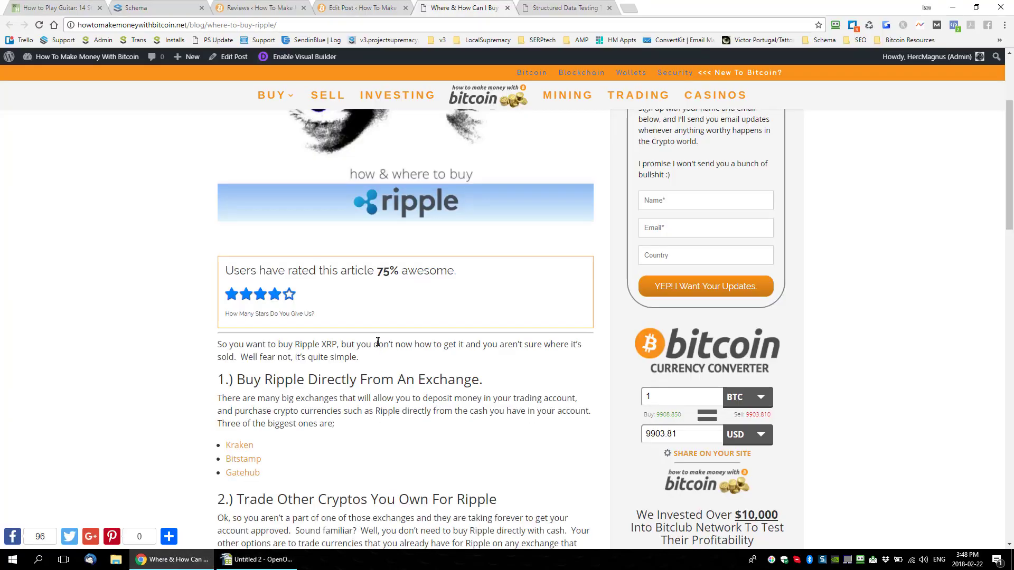
double_click(383, 272)
click(38, 25)
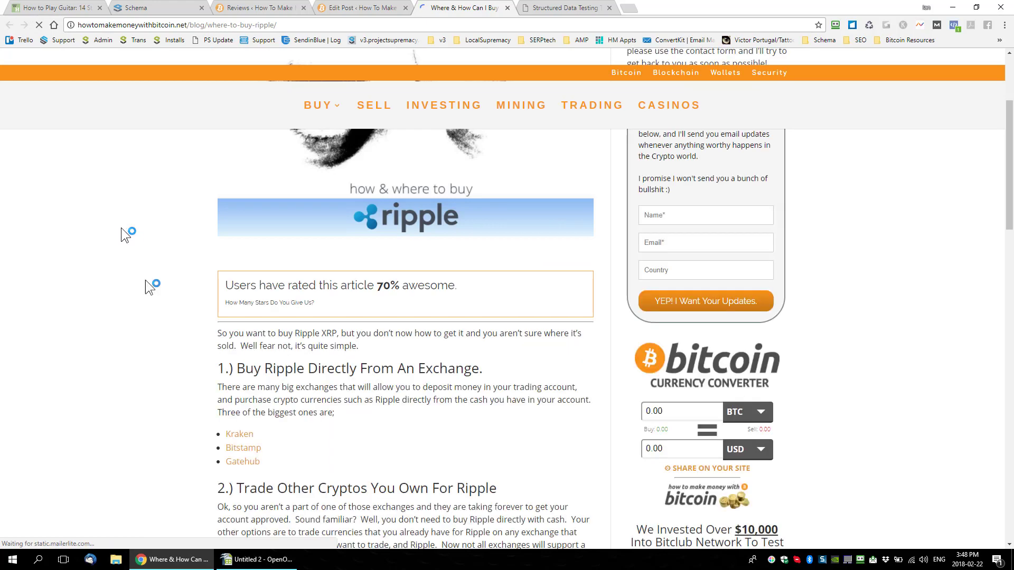
double_click(388, 279)
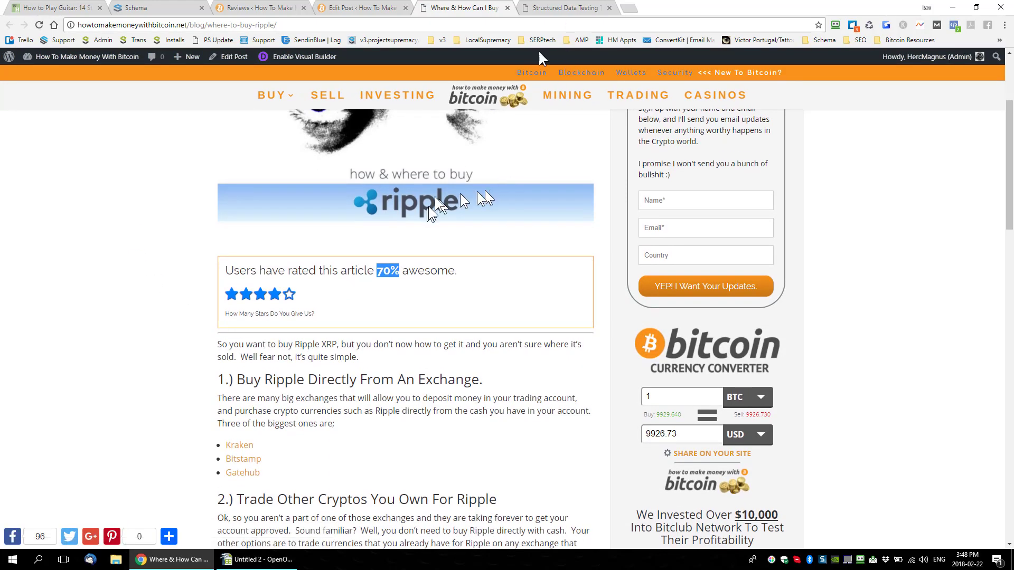
Step: Send the live Ripple post to Google's Structured Data Testing Tool, and check the AggregateRating formula in cell H8 of the Calc spreadsheet
click(919, 28)
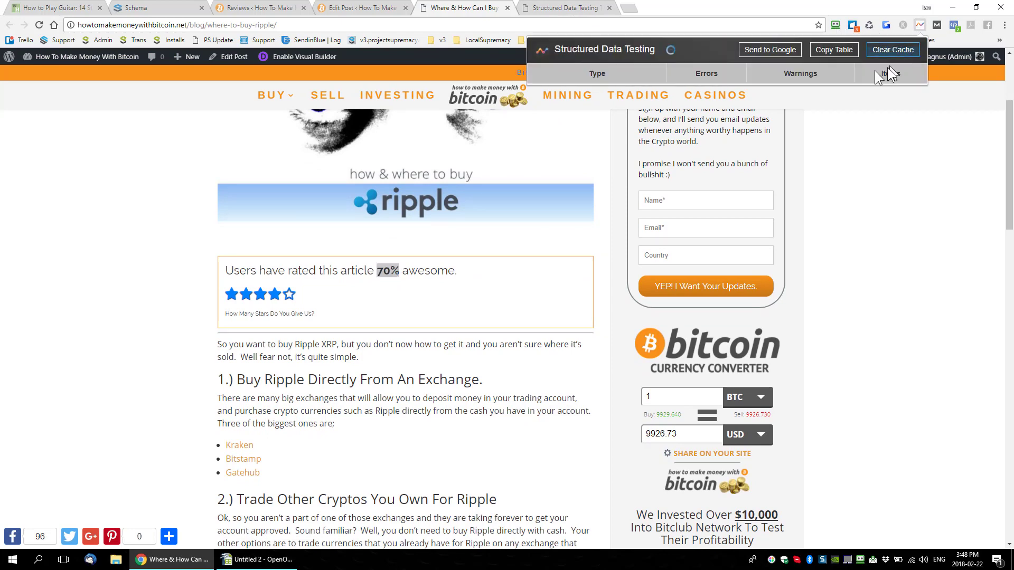
click(770, 49)
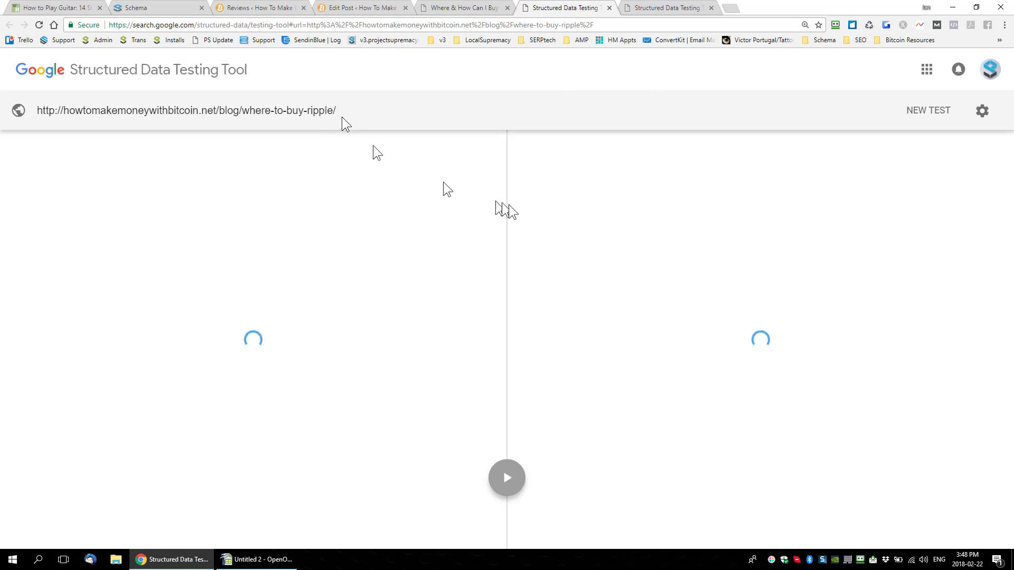
click(293, 563)
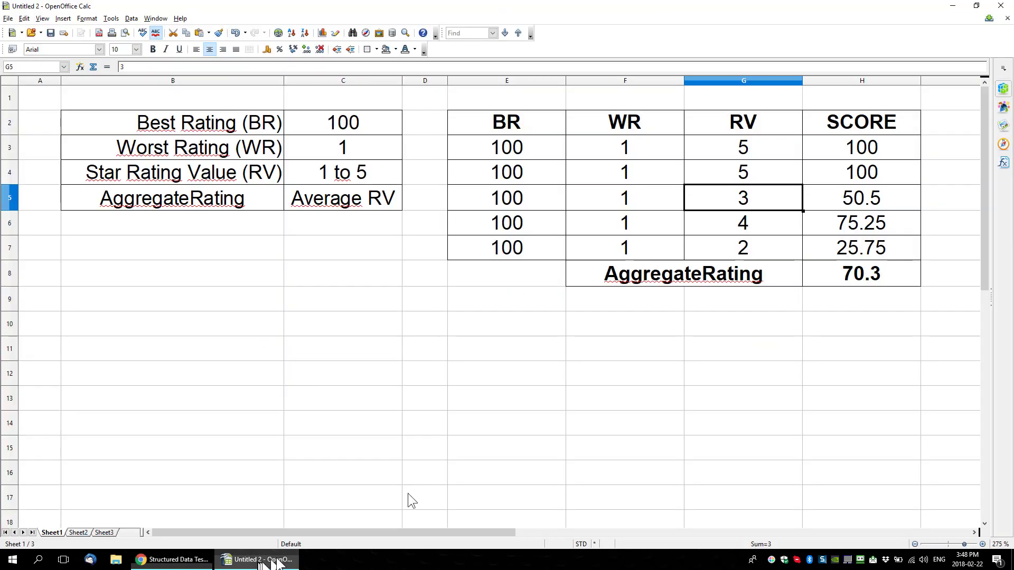
click(866, 275)
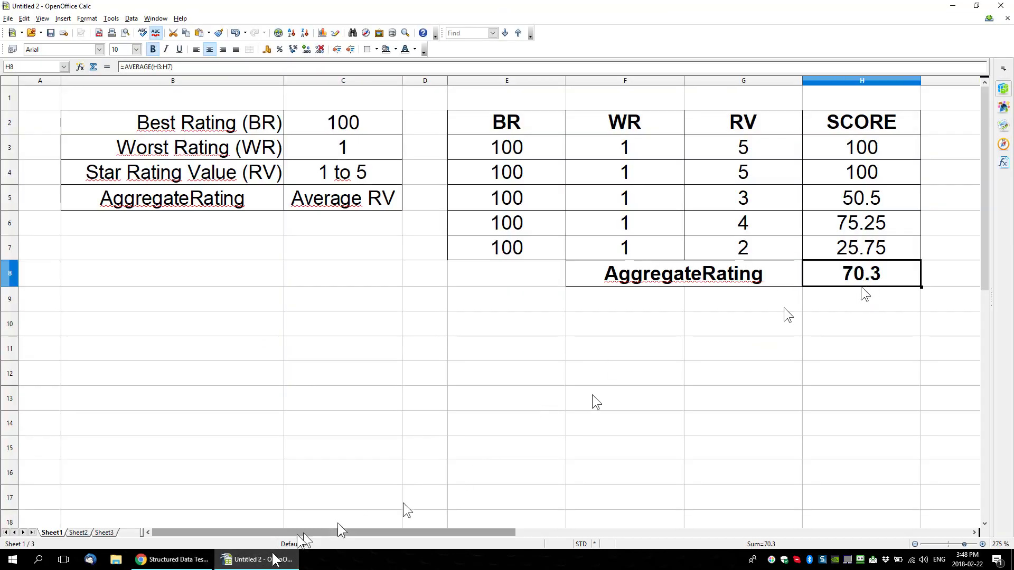
Step: Switch to the browser and examine the aggregateRating properties of the Article schema in the structured data test results
click(174, 560)
click(575, 269)
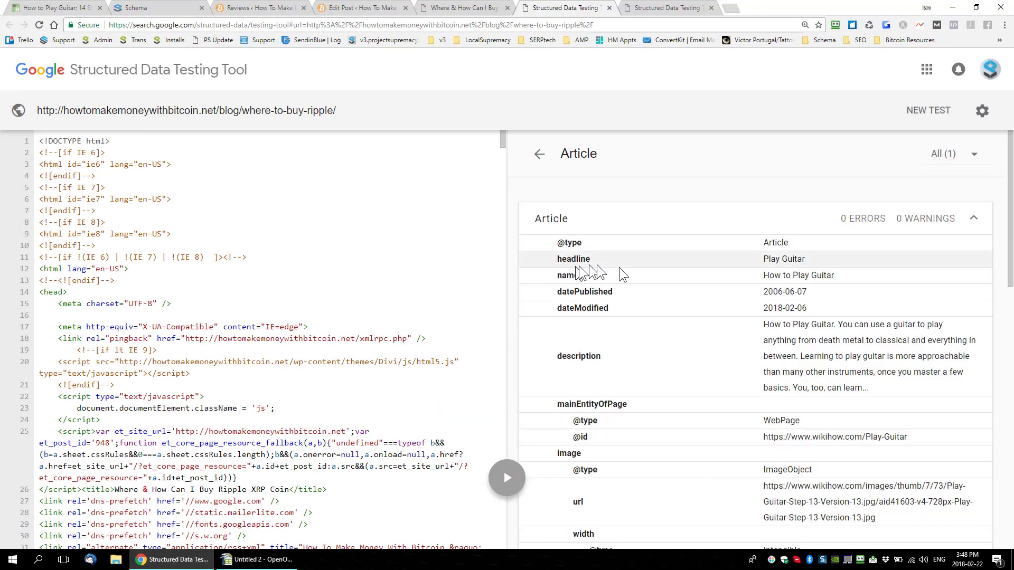
scroll(689, 290, down, 9)
scroll(688, 289, down, 5)
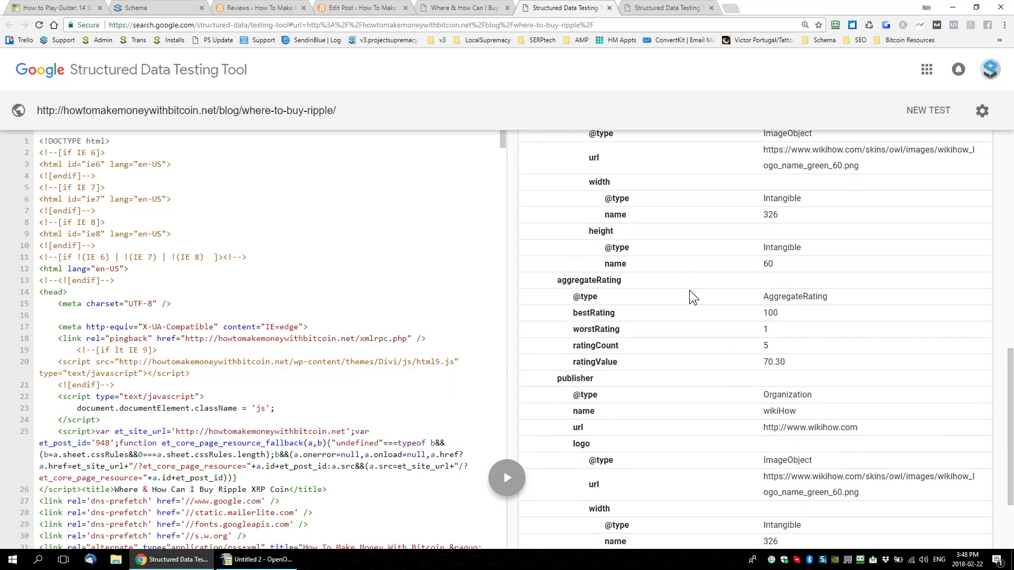
drag(790, 315, 754, 317)
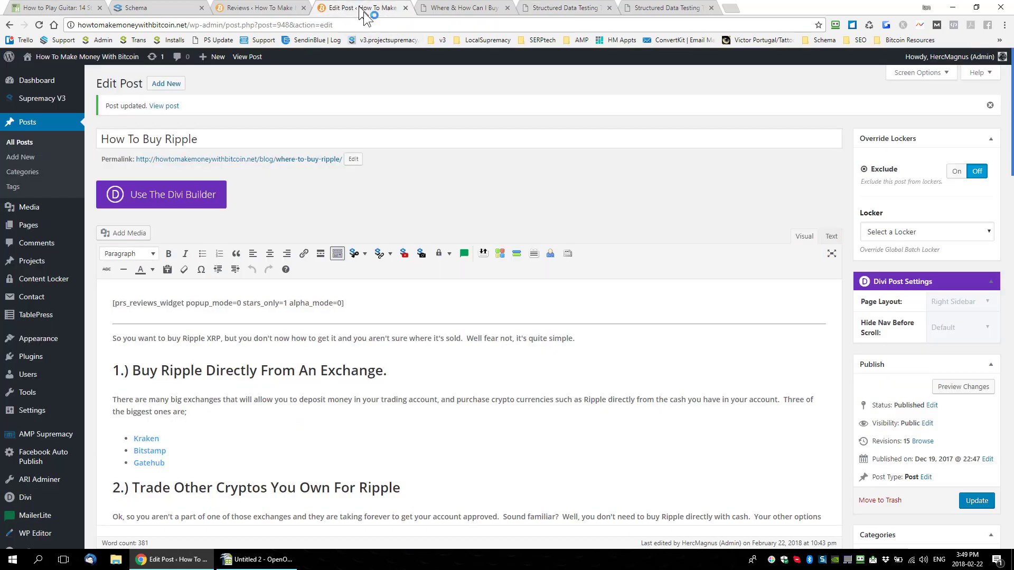
Step: Return to the Ripple post's edit page, switch to the Calc spreadsheet, and set the Worst Rating (WR) in cell C3 to 20
click(363, 7)
click(270, 559)
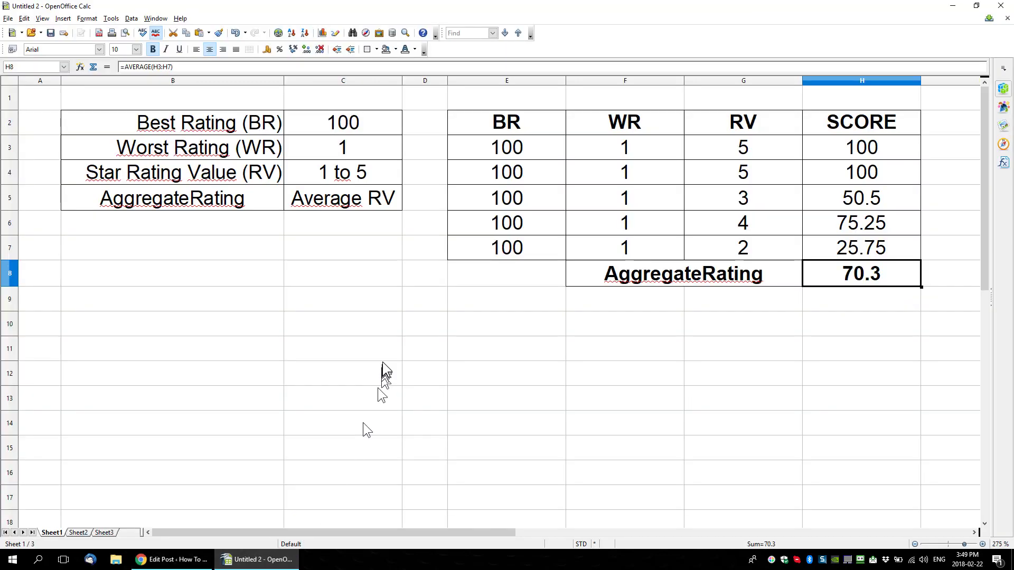
click(365, 154)
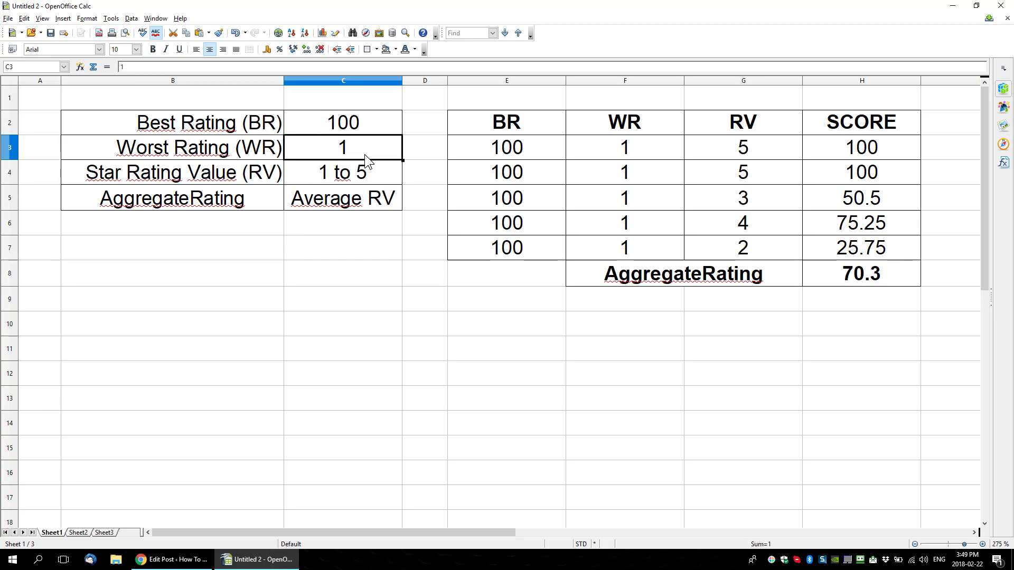
text(20)
key(Return)
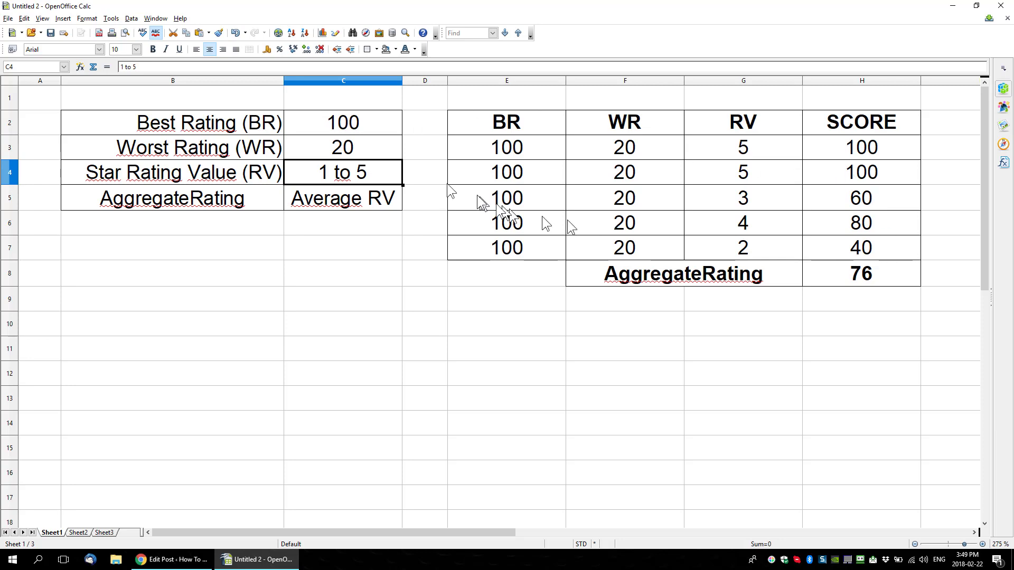
Step: Restore the Worst Rating (WR) in cell C3 to 1, removing the autocompleted text
click(372, 152)
text(1)
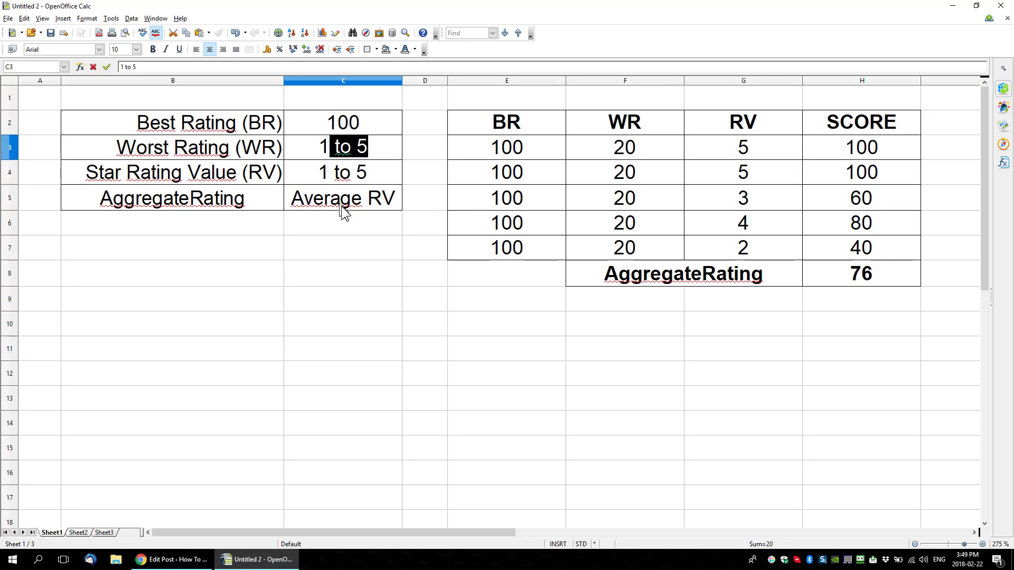
key(Delete)
key(Return)
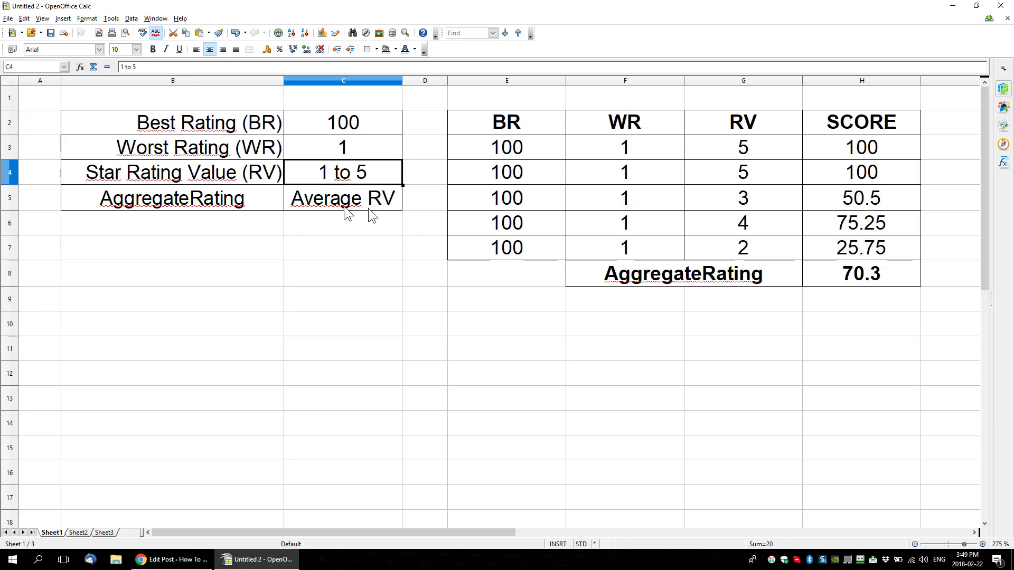